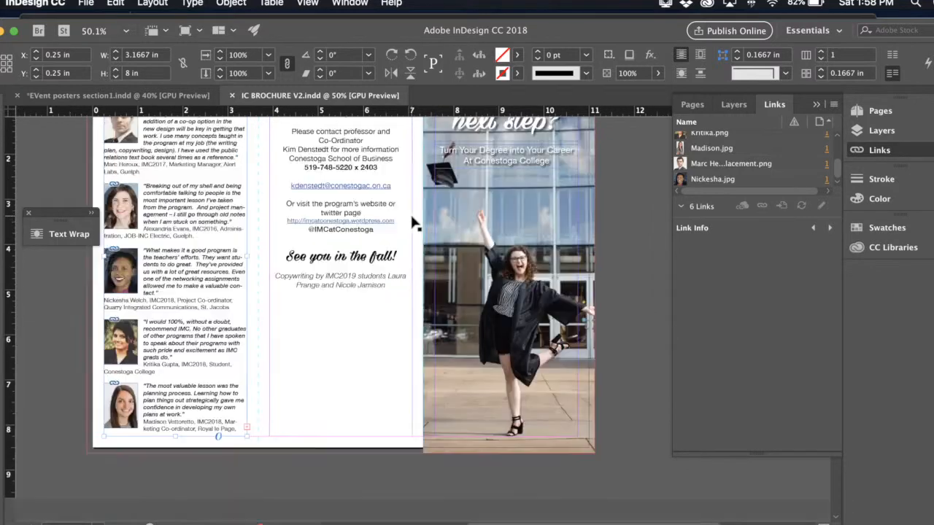
- Set the attribution lines of the first and second graduate testimonials to 8 pt
scroll(412, 223, up, 1)
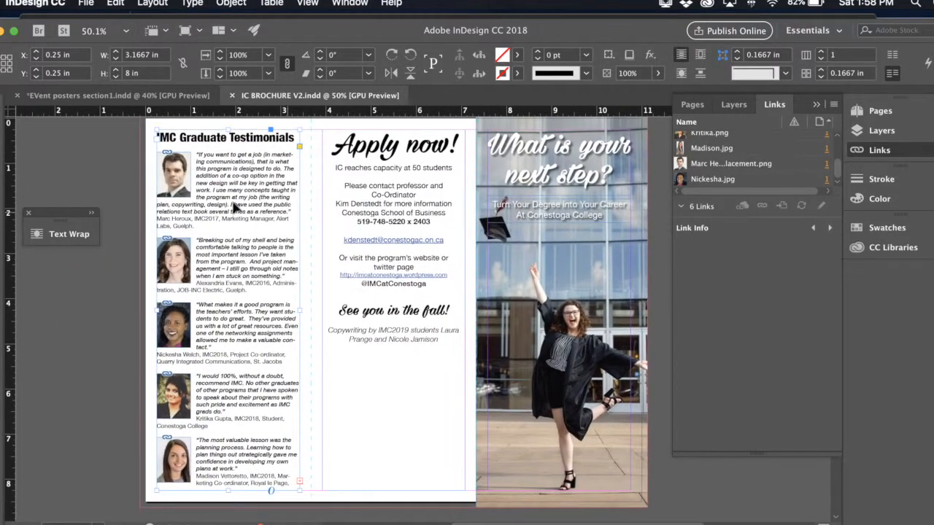
double_click(220, 209)
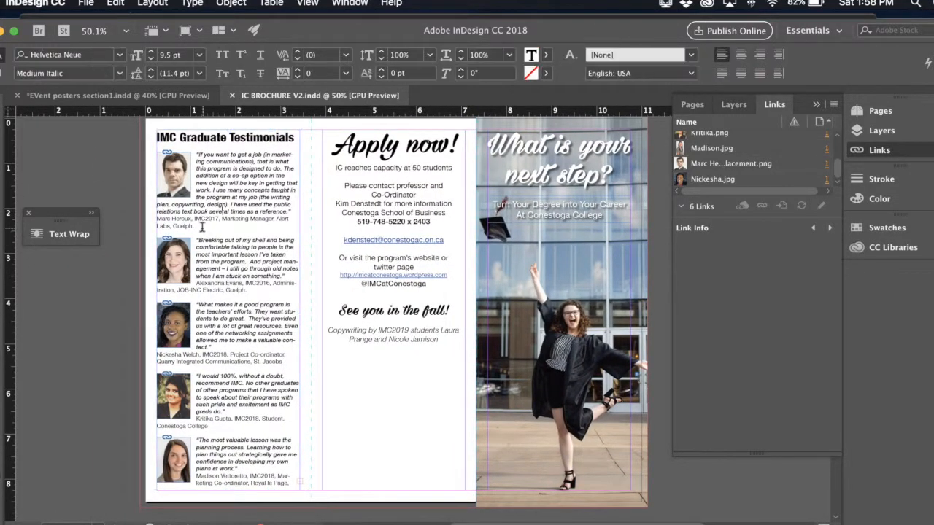
drag(194, 227, 155, 219)
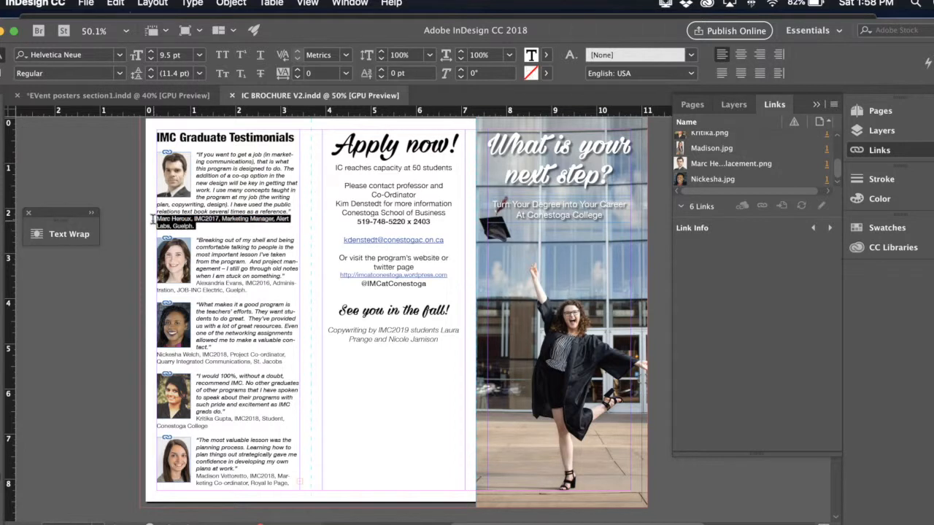
click(198, 54)
click(181, 103)
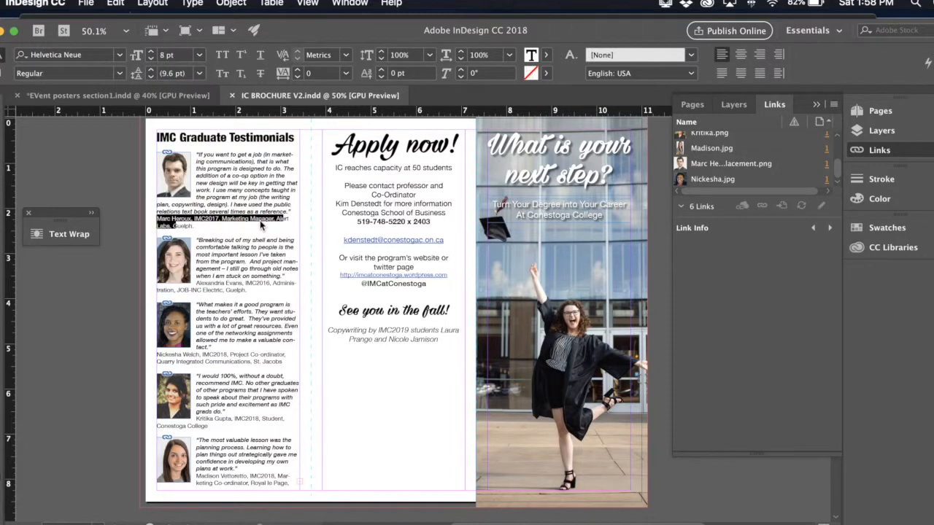
drag(248, 289, 195, 282)
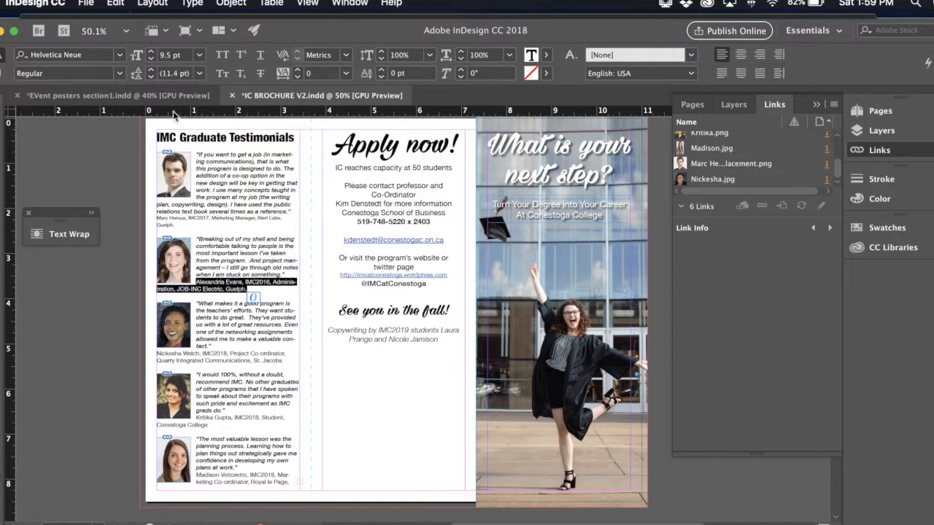
click(199, 75)
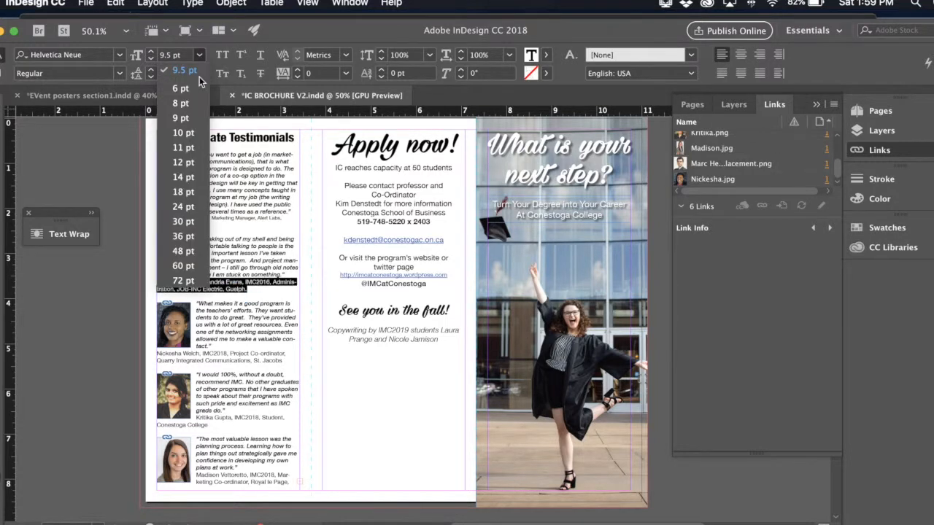
click(192, 104)
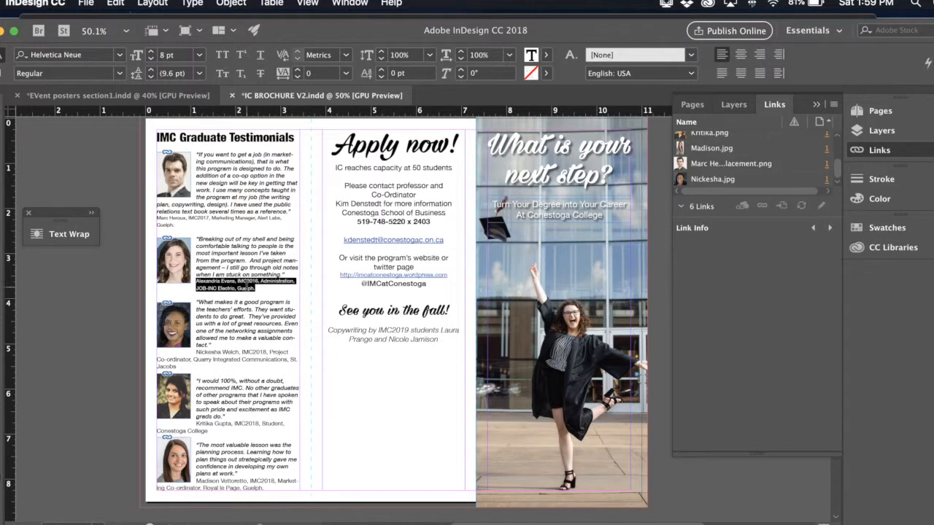
- Set the attribution lines of the third and fourth graduate testimonials to 8 pt
drag(202, 368, 193, 352)
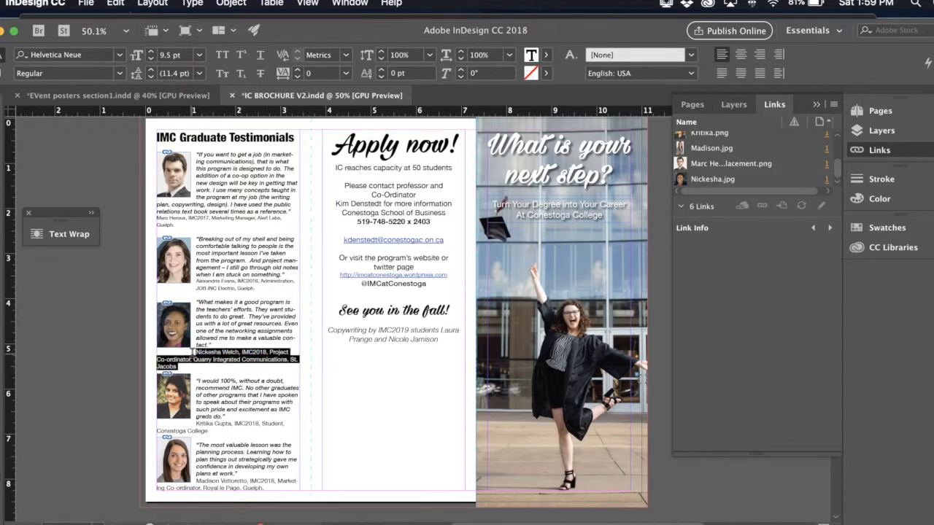
click(200, 57)
click(180, 103)
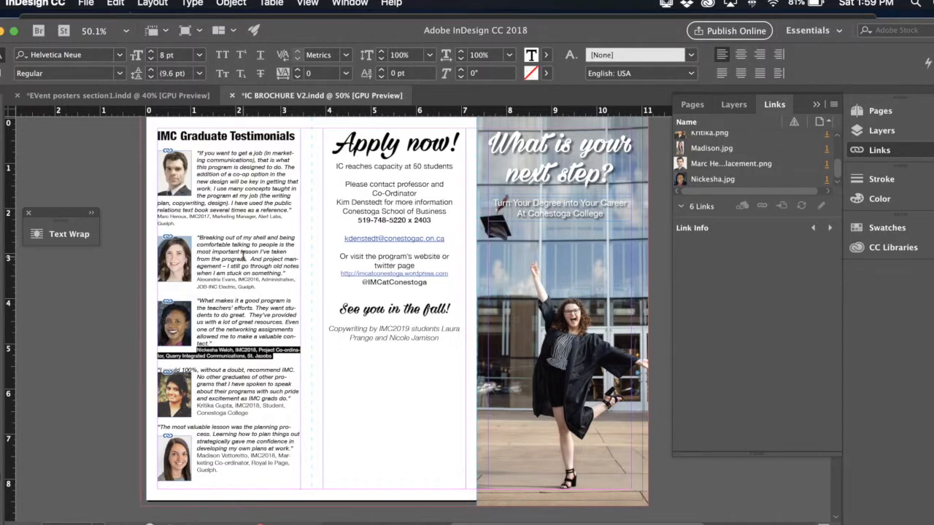
drag(254, 414, 196, 402)
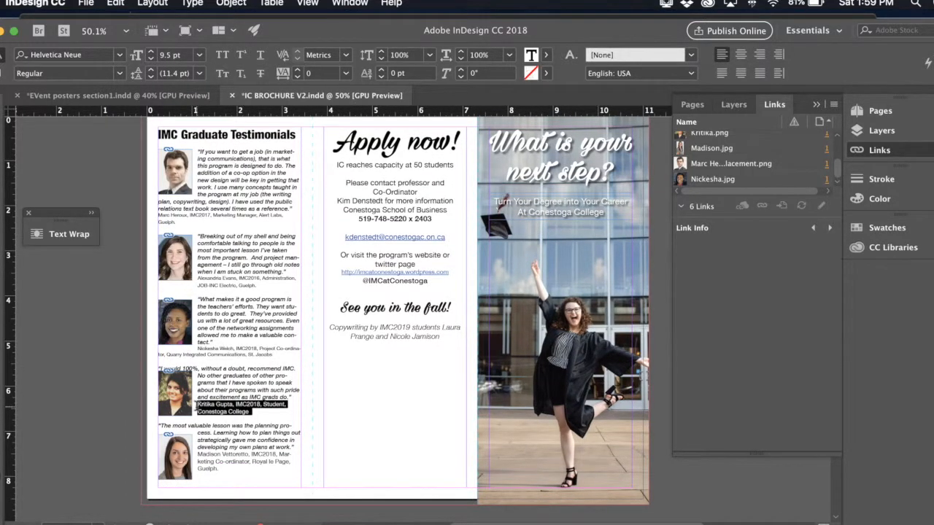
click(200, 56)
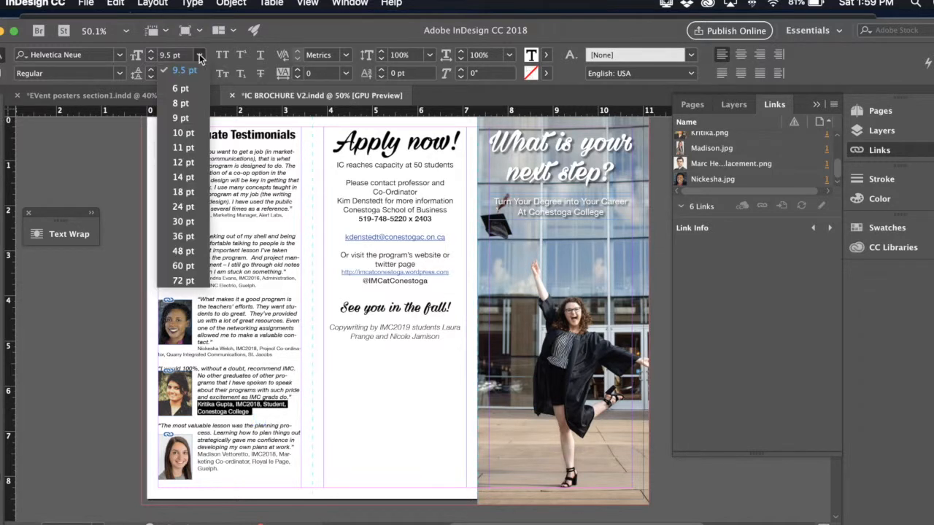
click(191, 104)
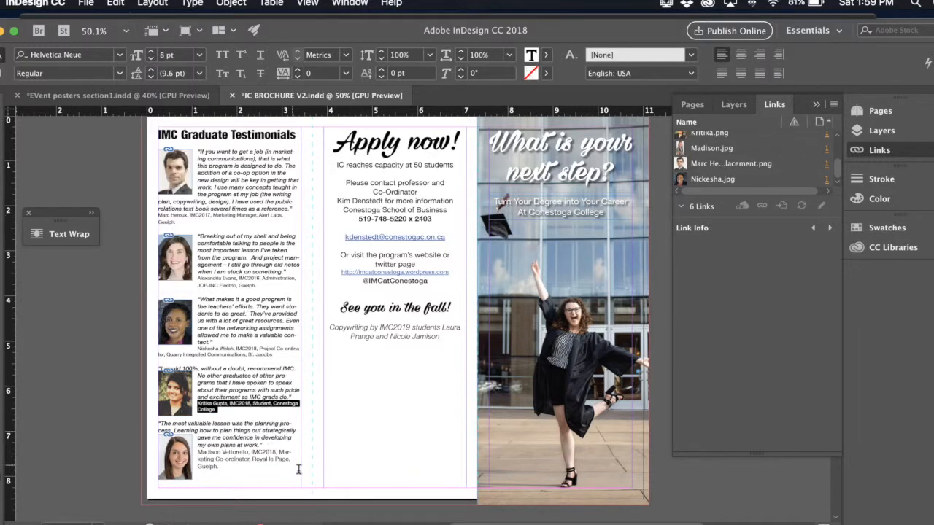
key(Escape)
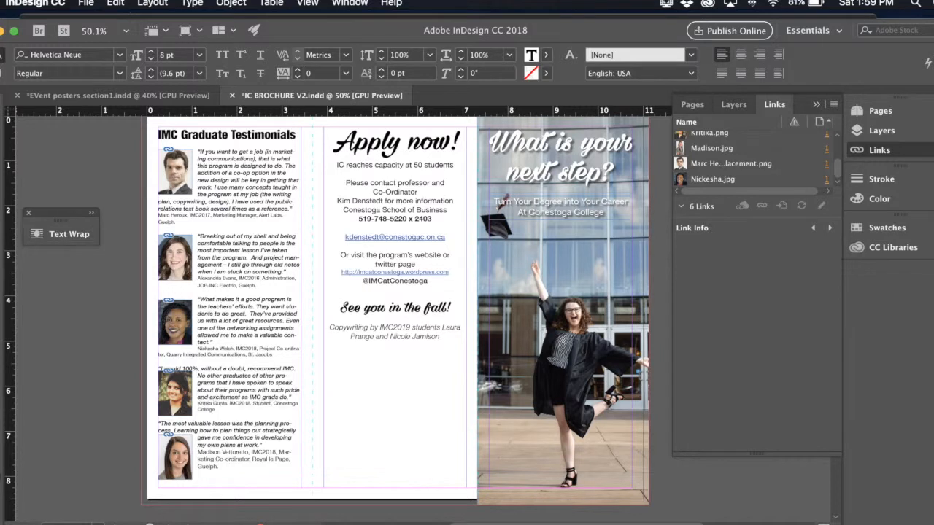
- Move the fifth testimonial's portrait up to Y 6.79 in and set its attribution line to 8 pt
click(186, 454)
drag(185, 453, 185, 440)
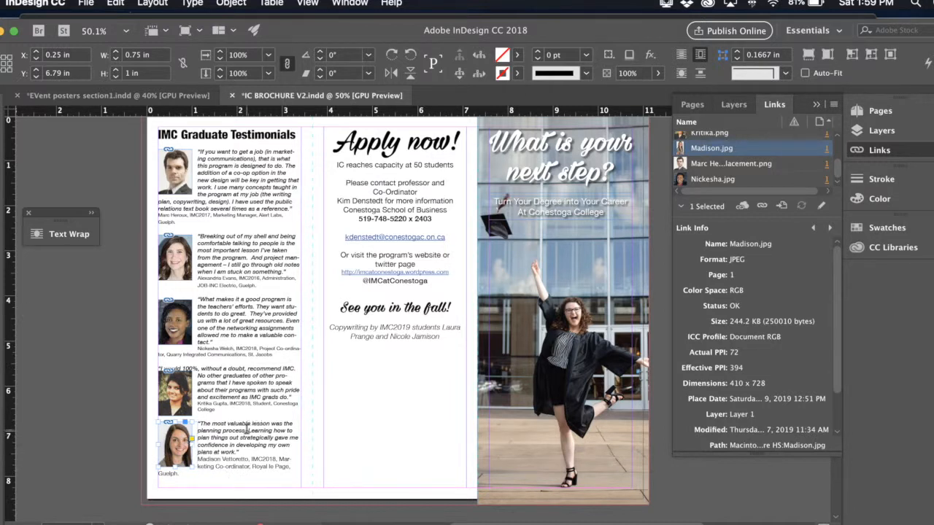
mouse_move(199, 467)
mouse_down()
mouse_move(202, 476)
mouse_move(197, 460)
mouse_up()
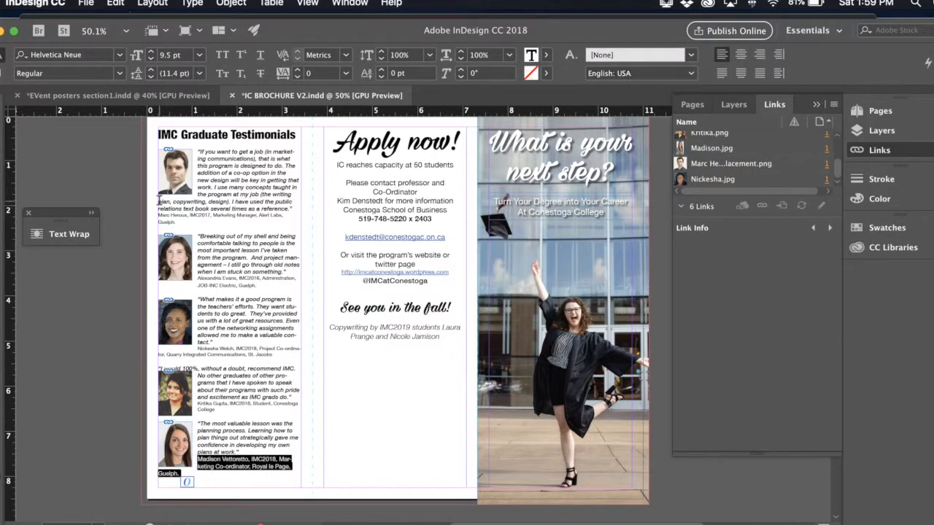
click(200, 58)
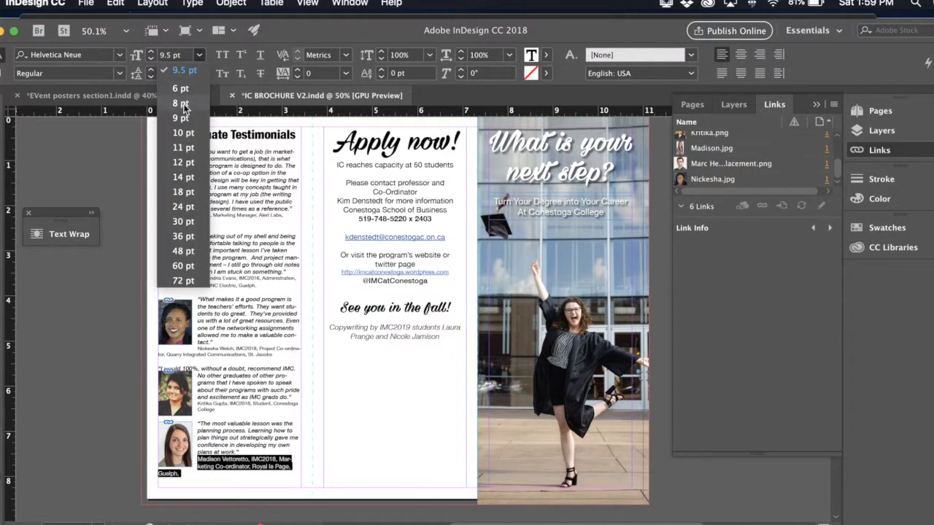
click(188, 89)
- Nudge the fourth testimonial's portrait up to Y 5.575 in so the quote wraps beside it
drag(257, 286, 197, 278)
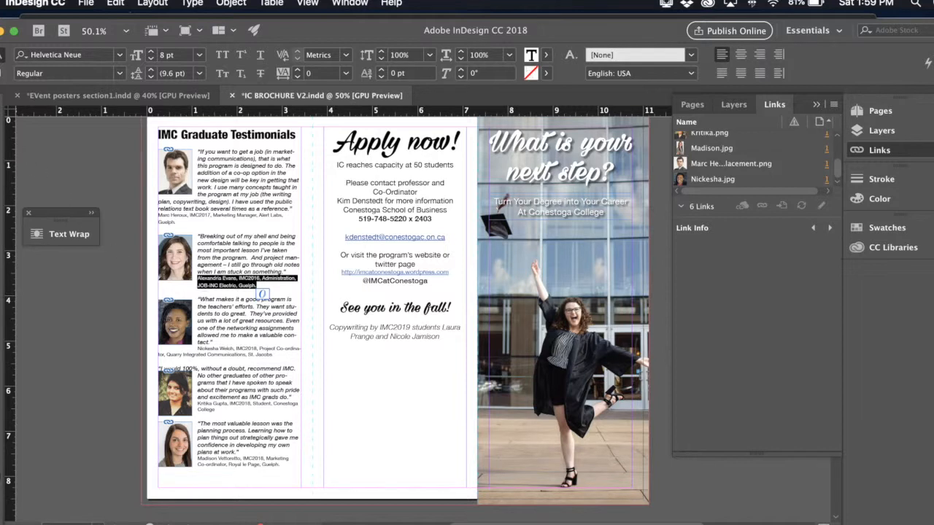
key(Escape)
click(179, 390)
key(Up)
key(Up)
key(Up)
key(Up)
key(Up)
key(Up)
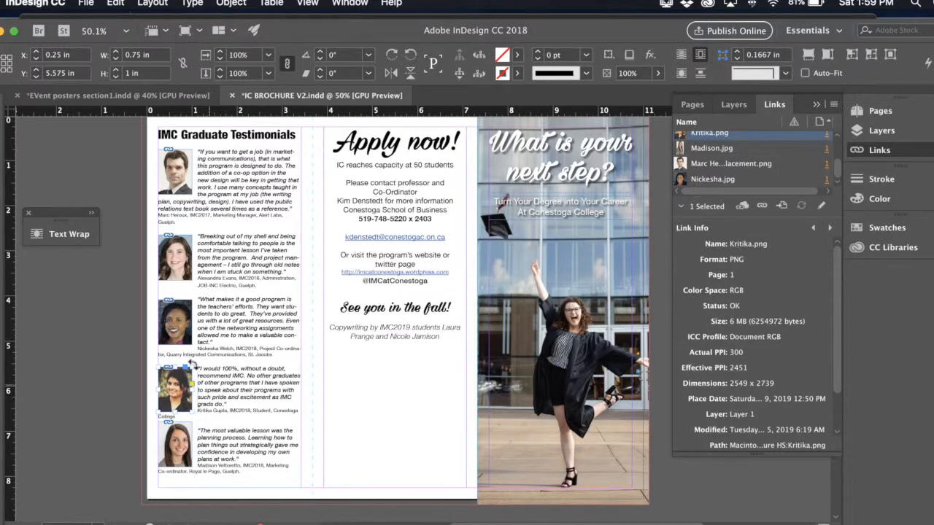
- Nudge the fifth testimonial's portrait down to Y 6.9289 in, level with its quote
click(188, 441)
key(Down)
key(Down)
key(Down)
key(Down)
key(Down)
key(Down)
key(Down)
key(Down)
key(Down)
key(Down)
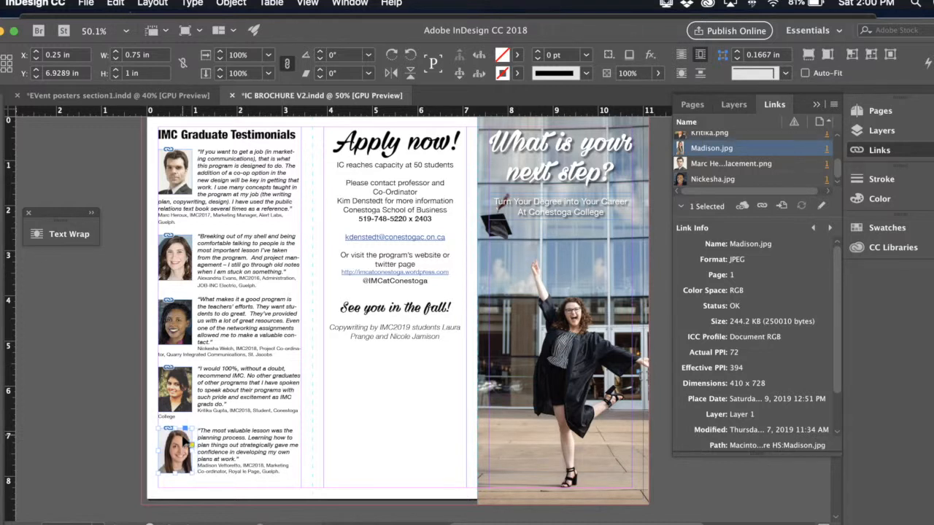
- Right-align the attribution line under the first testimonial
click(220, 276)
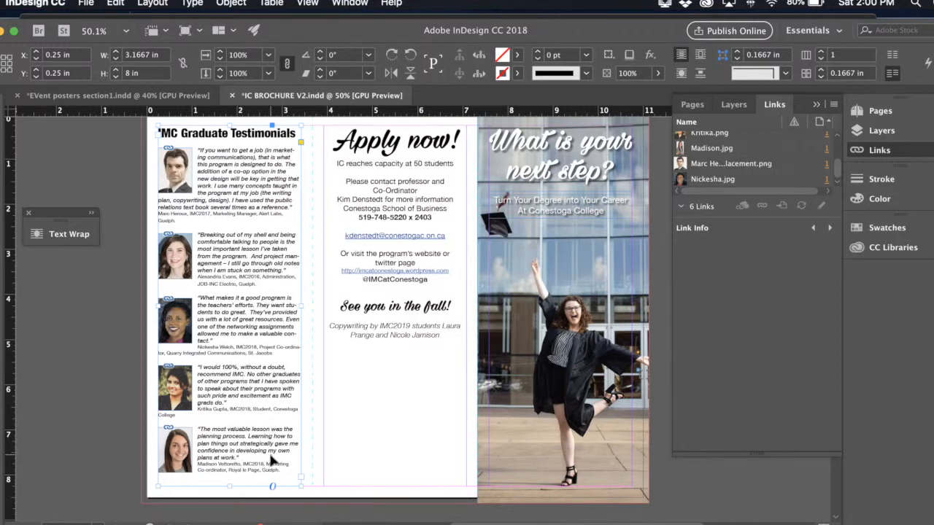
scroll(271, 464, down, 1)
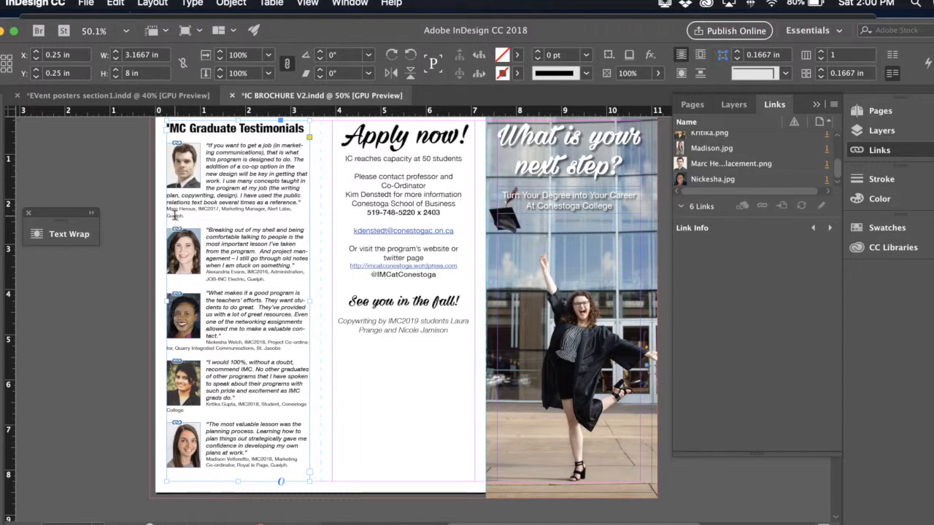
double_click(192, 214)
drag(192, 218, 162, 217)
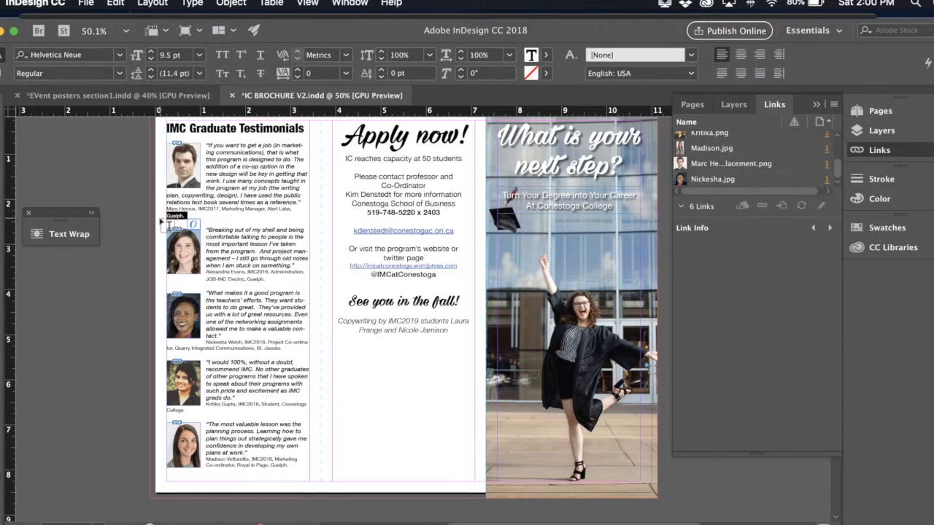
click(192, 216)
mouse_move(192, 217)
mouse_down()
mouse_move(156, 212)
mouse_move(175, 216)
mouse_up()
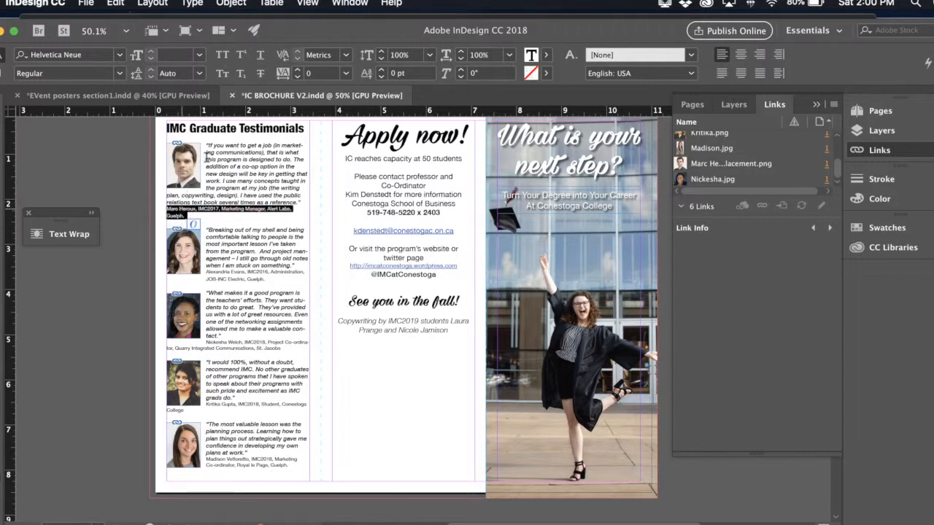
click(760, 54)
- Right-align the attribution lines of the second and third testimonials
drag(267, 282, 204, 277)
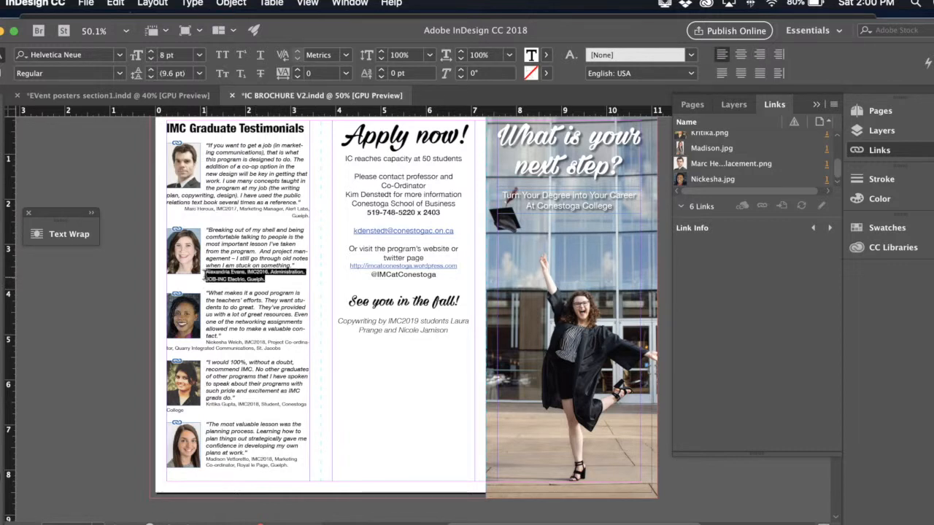
click(760, 55)
drag(283, 348, 204, 340)
click(759, 54)
- Right-align the attribution lines of the fourth and fifth testimonials
drag(193, 413, 208, 407)
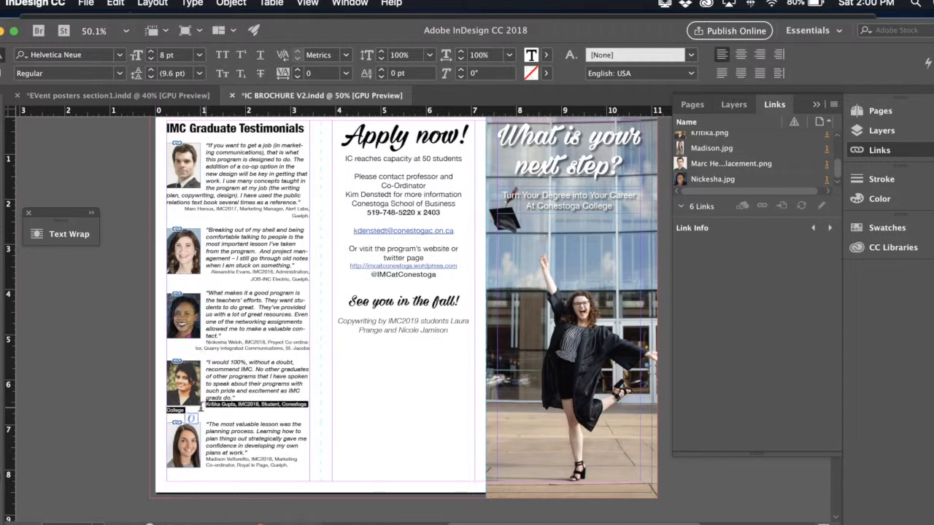
click(760, 54)
scroll(339, 378, down, 1)
drag(291, 462, 208, 457)
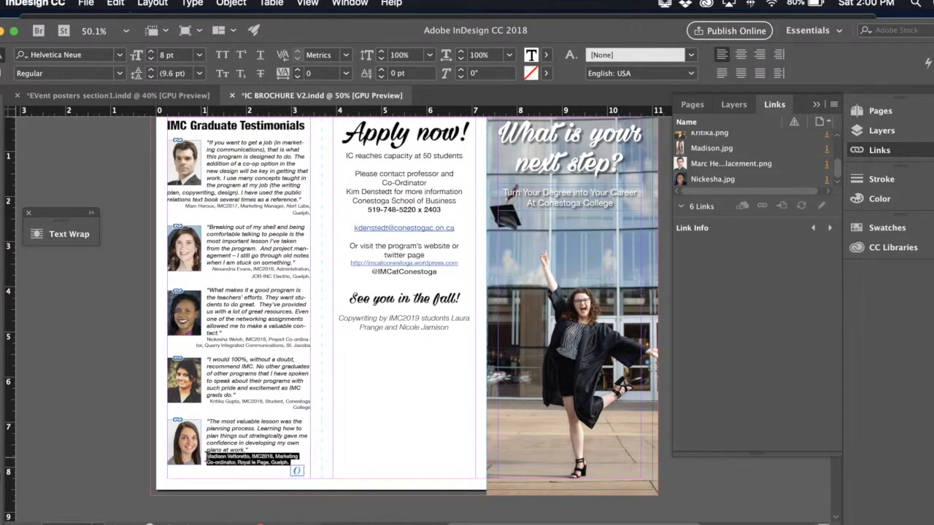
click(759, 55)
click(389, 383)
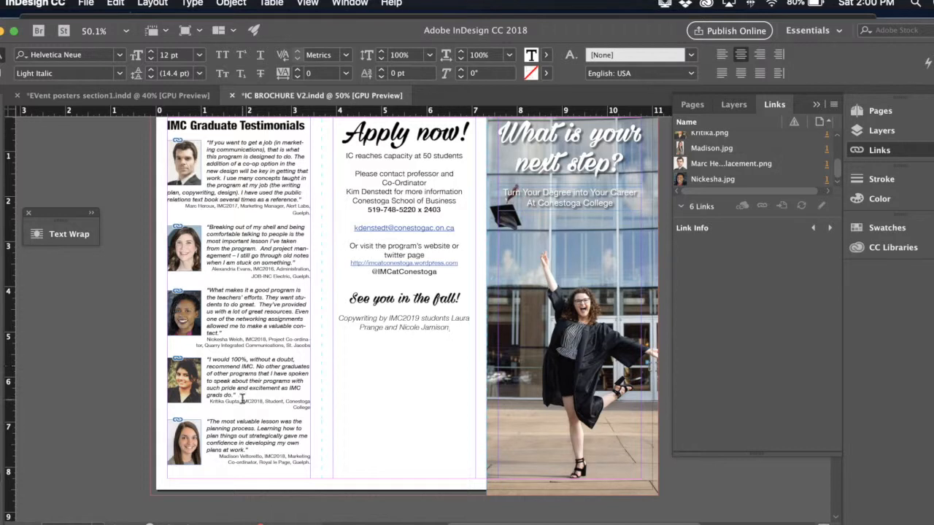
- Insert line breaks before "Conestoga College" in the fourth attribution and before "Project Co-ordinator" and "St. Jacobs" in the third
click(286, 402)
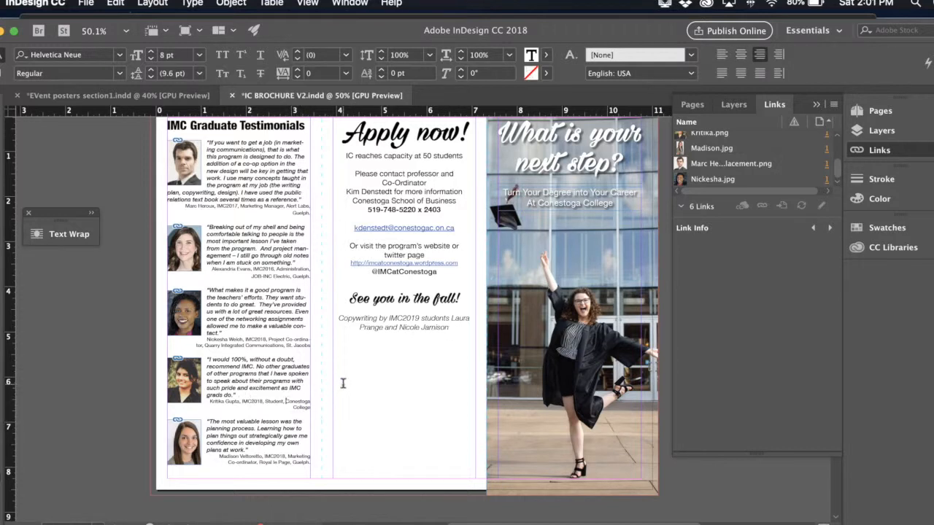
key(Return)
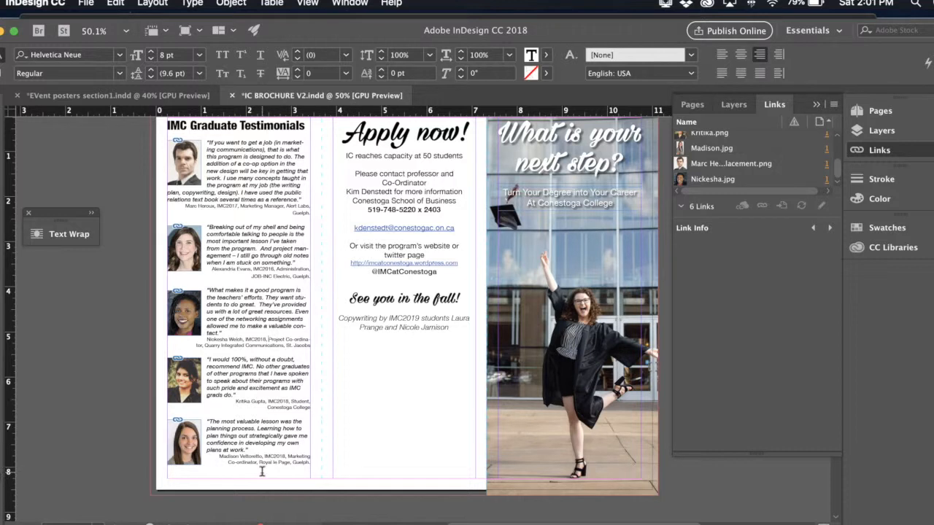
key(Return)
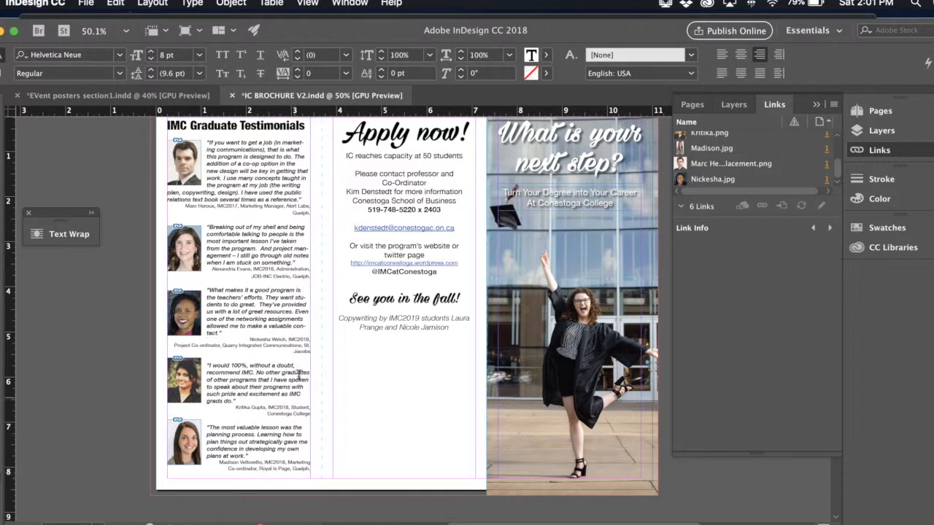
click(303, 345)
key(Return)
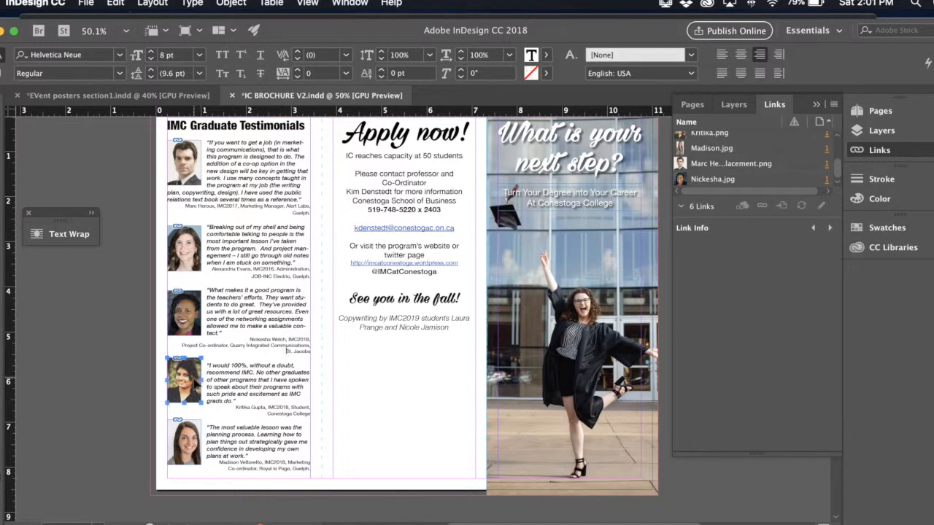
- Nudge the fourth testimonial's portrait down to Y 5.6583 in to line up with its shifted quote
click(193, 383)
key(Down)
key(Down)
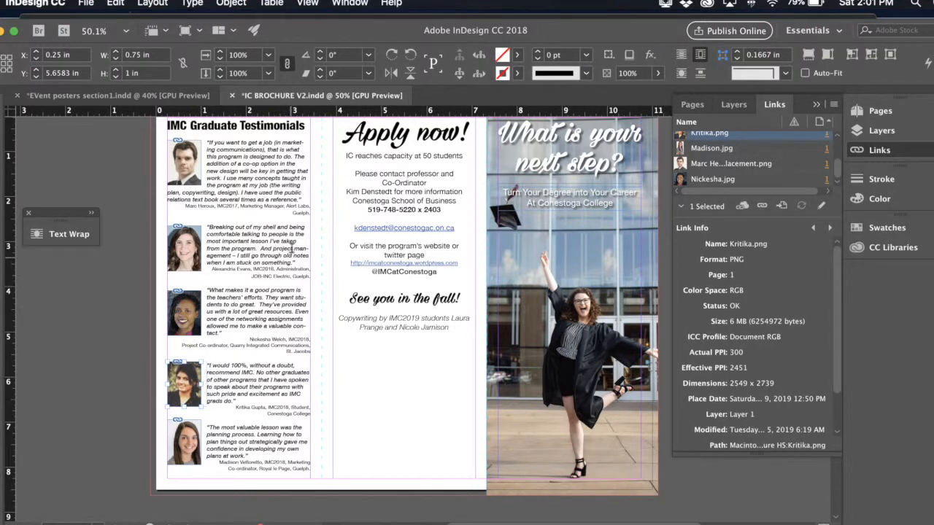
- Insert a line break before "Alert Labs" in the first testimonial's attribution
click(286, 206)
key(Return)
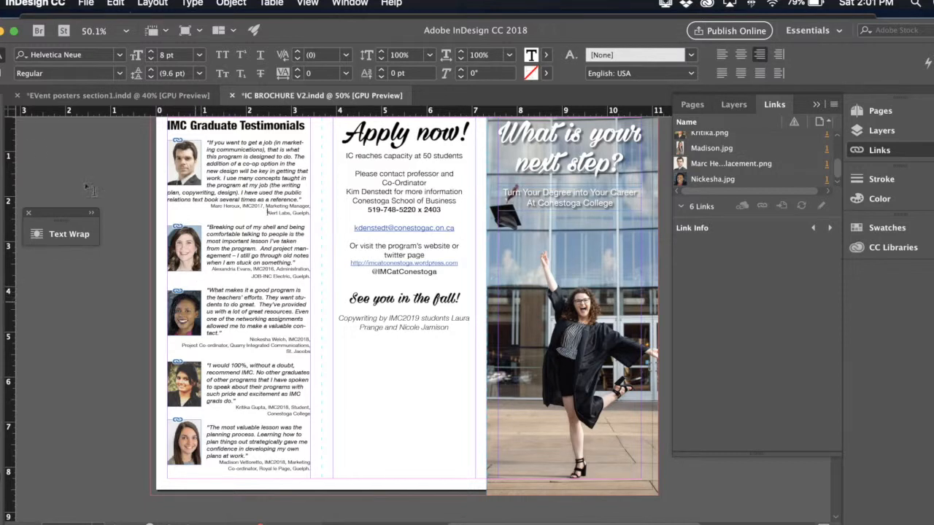
key(Escape)
- Nudge the third testimonial's portrait slightly up and the fourth testimonial's portrait down to Y 5.6861 in
click(196, 330)
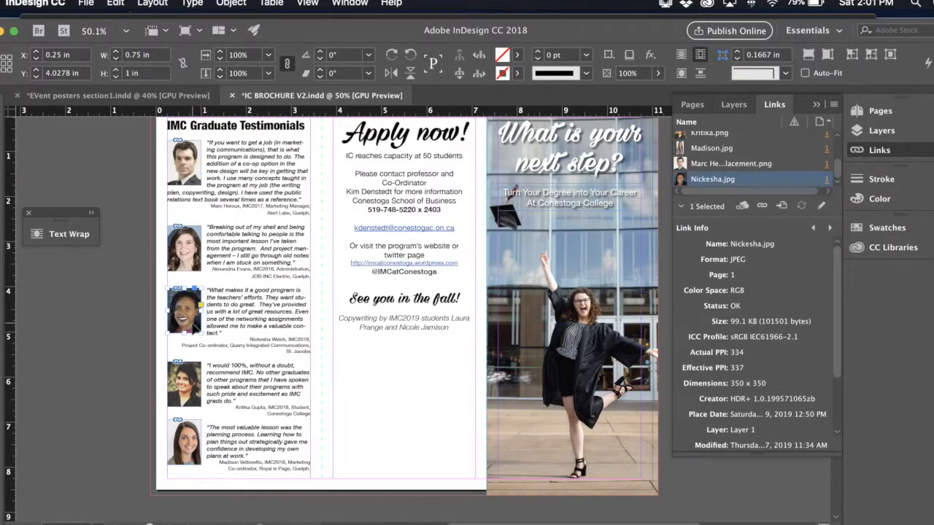
click(196, 394)
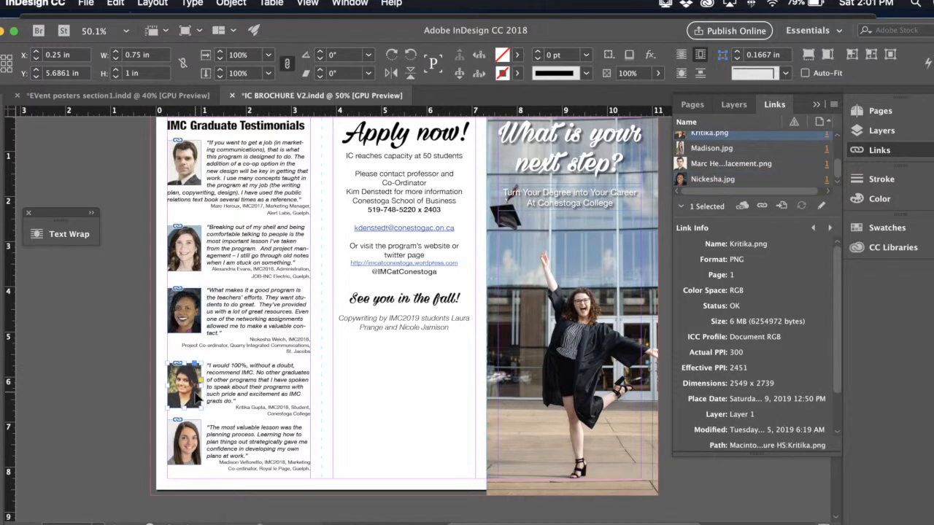
- Nudge the fifth testimonial's portrait down to Y 7.0678 in to line up with its quote
click(199, 438)
key(Down)
key(Down)
key(Down)
key(Down)
key(Down)
key(Down)
key(Down)
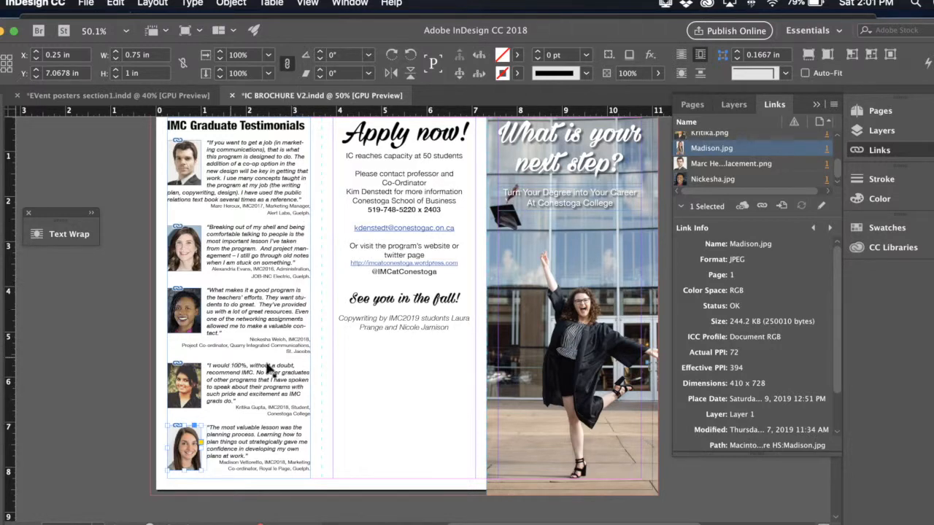
- Try lowering the upper edge of the "Apply now!" text frame to Y 3.33 in, then undo the resize
scroll(263, 306, right, 3)
scroll(262, 306, up, 1)
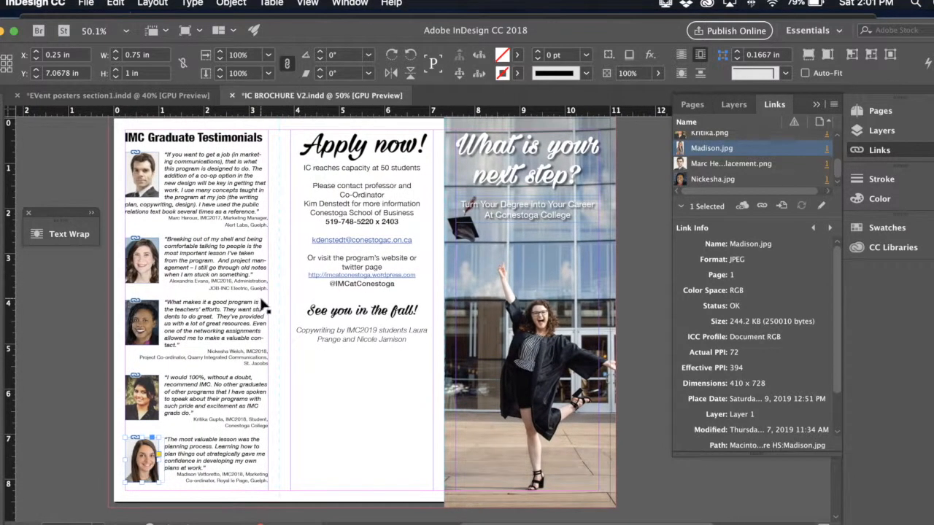
click(384, 174)
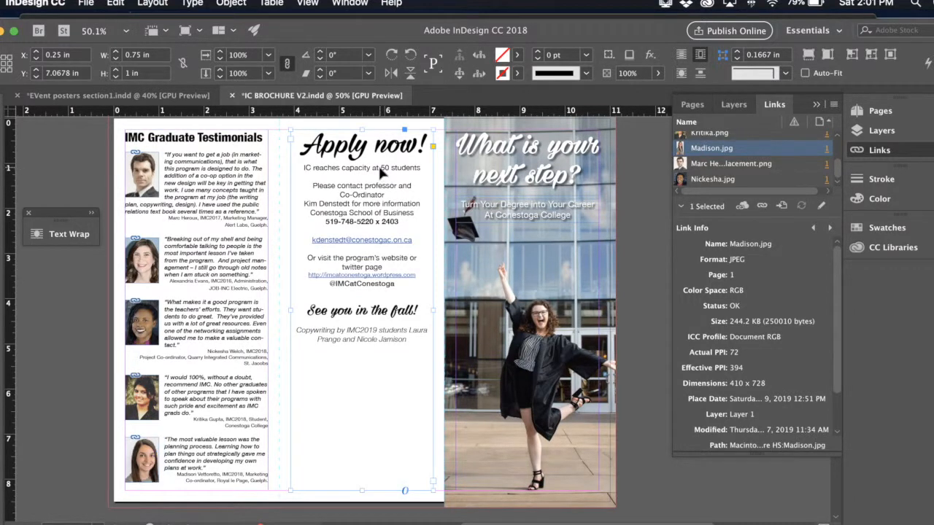
drag(360, 129, 363, 269)
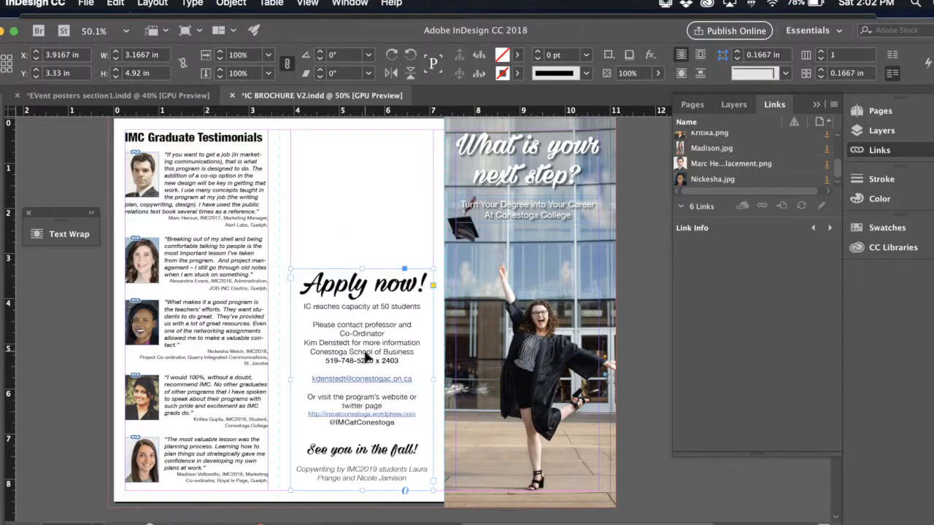
key(super+z)
key(super+z)
key(super+z)
key(super+z)
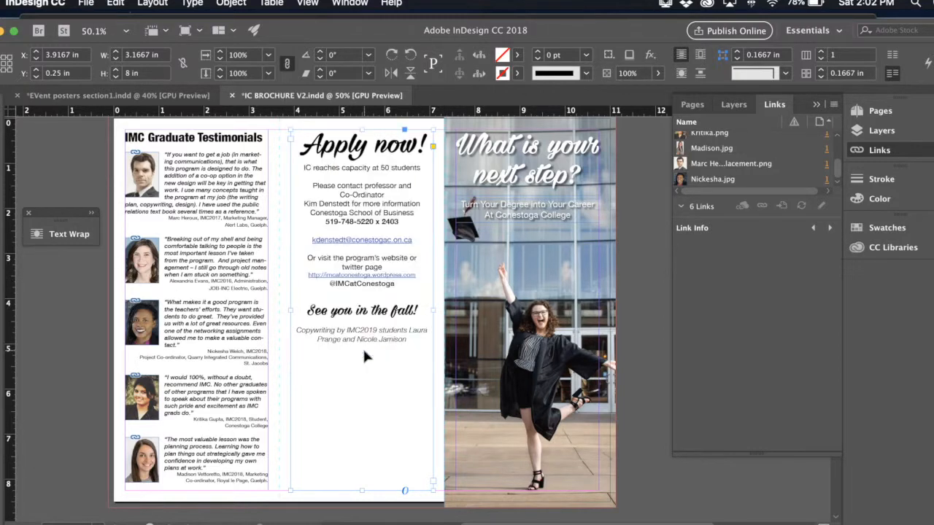
- Duplicate the cover photo onto the middle panel at X 3.6667 in and narrow the copy to 3.6533 in wide
scroll(442, 381, right, 3)
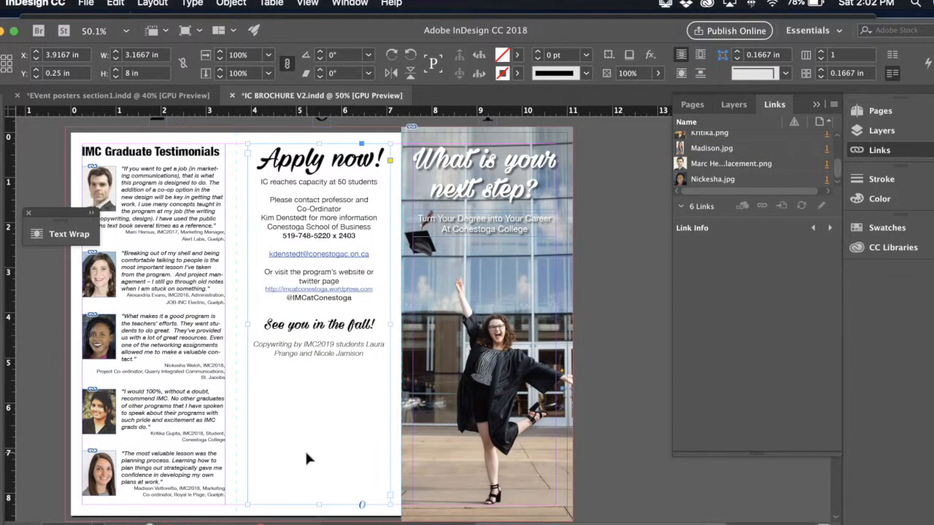
click(607, 336)
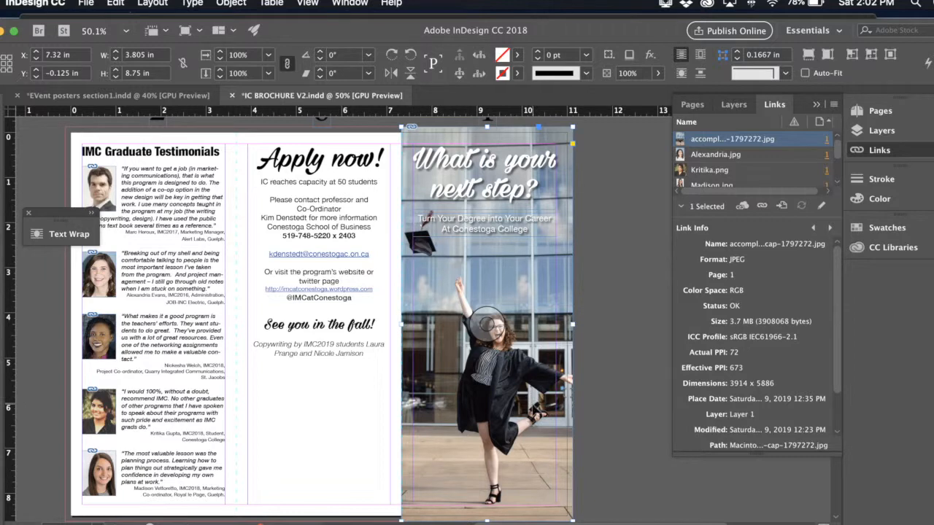
right_click(532, 411)
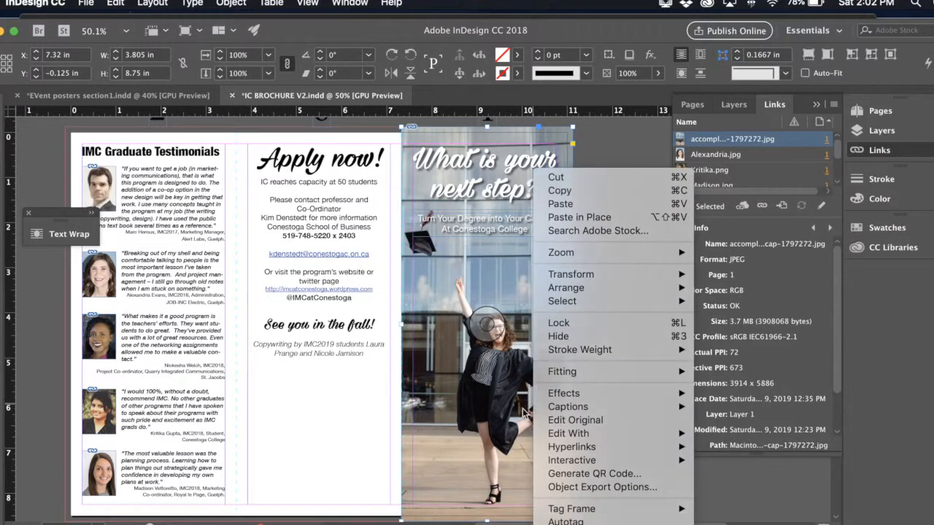
click(531, 413)
drag(529, 416, 369, 415)
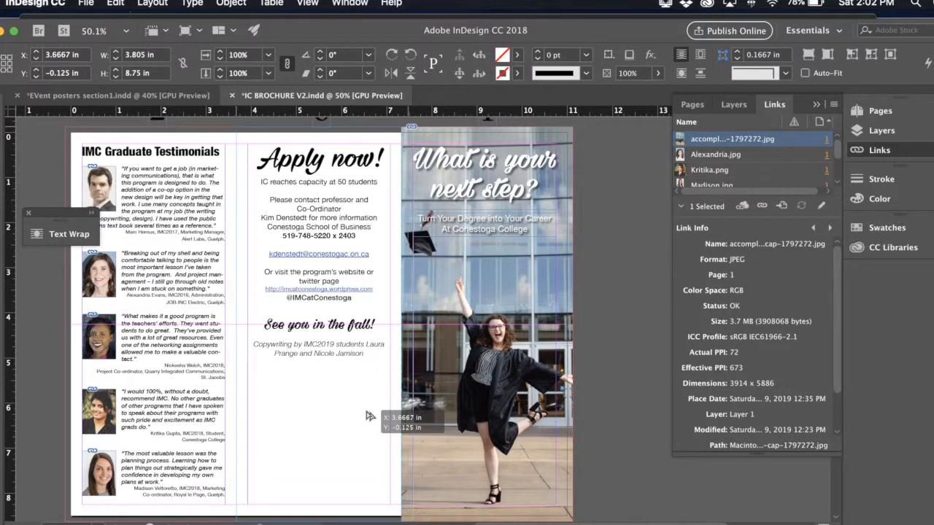
drag(369, 416, 369, 415)
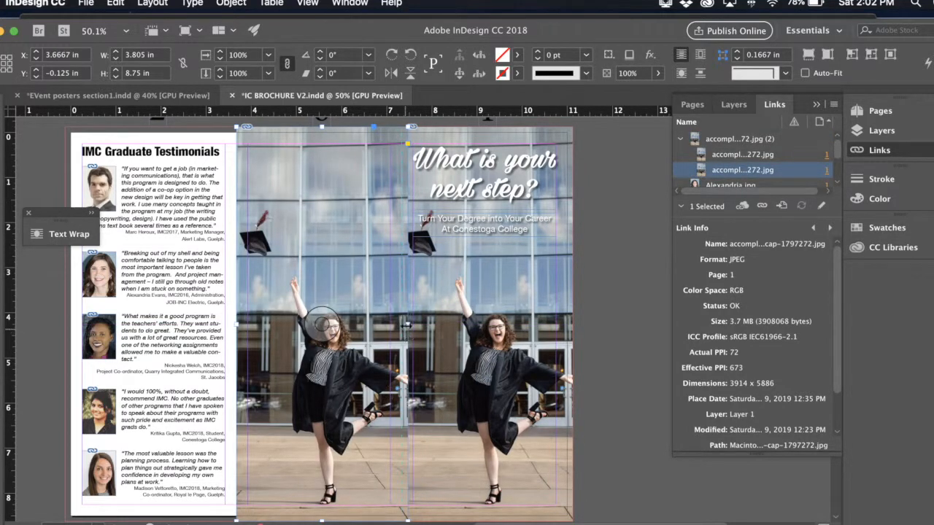
drag(405, 326, 398, 326)
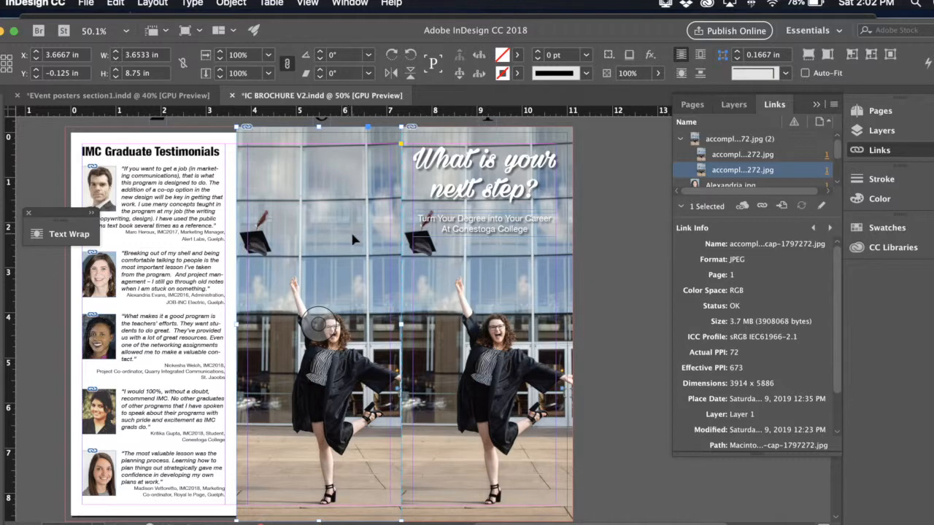
- Send the duplicated photo to the back, behind the "Apply now!" text
right_click(352, 234)
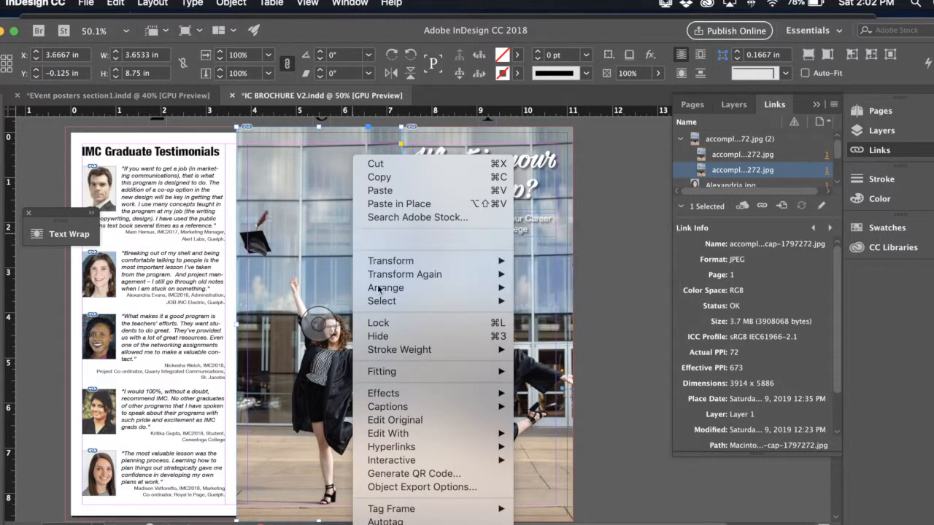
mouse_move(387, 292)
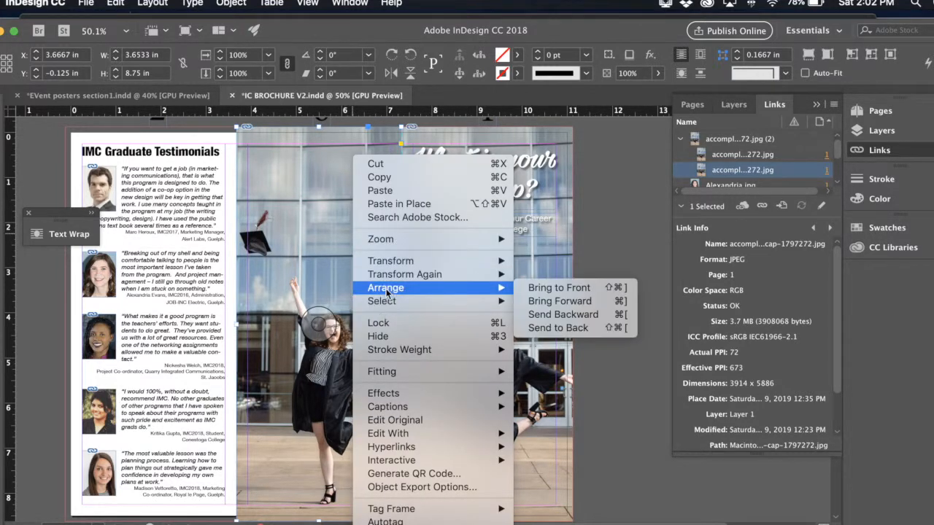
click(540, 328)
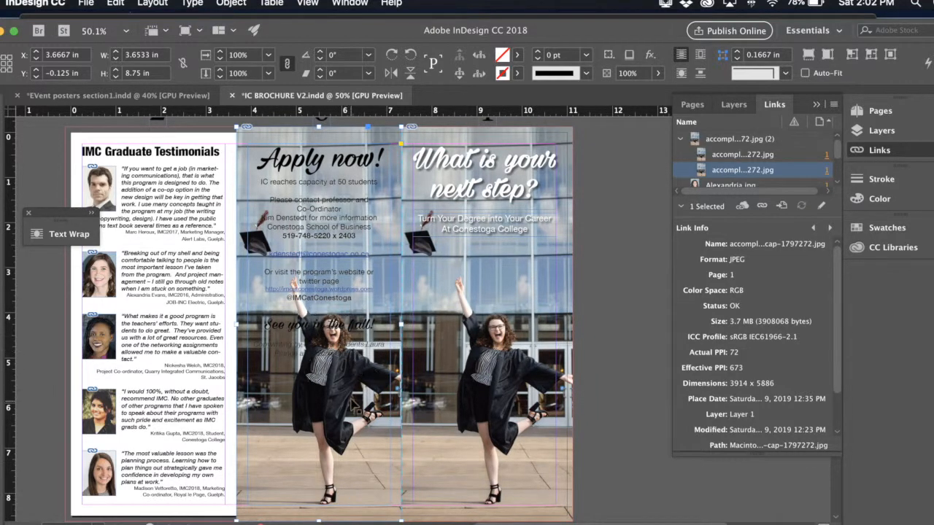
- Relink the middle panel's photo to academy-accomplishment-celebrate-267885.jpg from Downloads and fill its frame proportionally
click(363, 449)
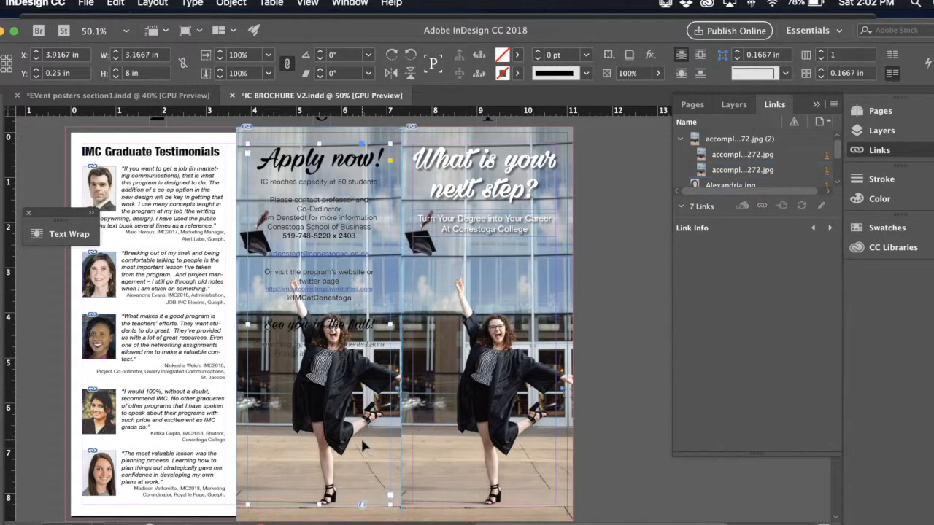
double_click(396, 464)
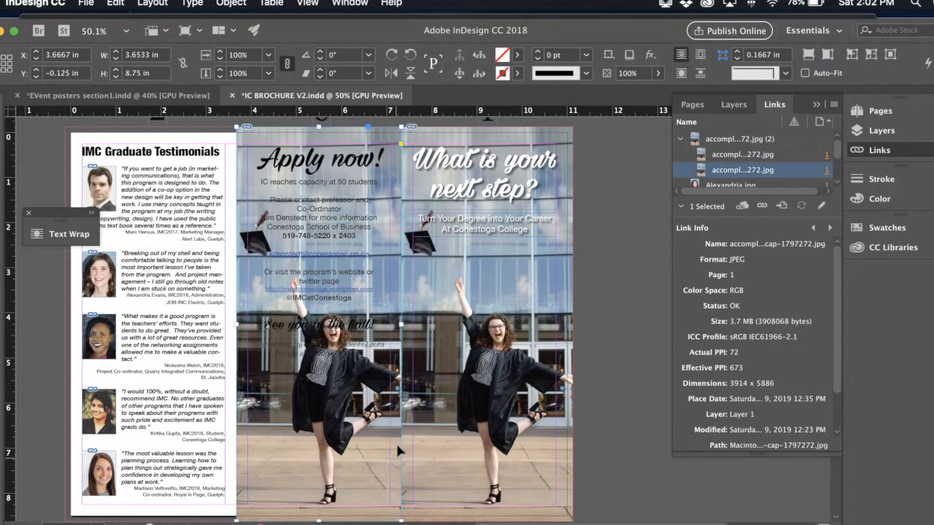
click(762, 207)
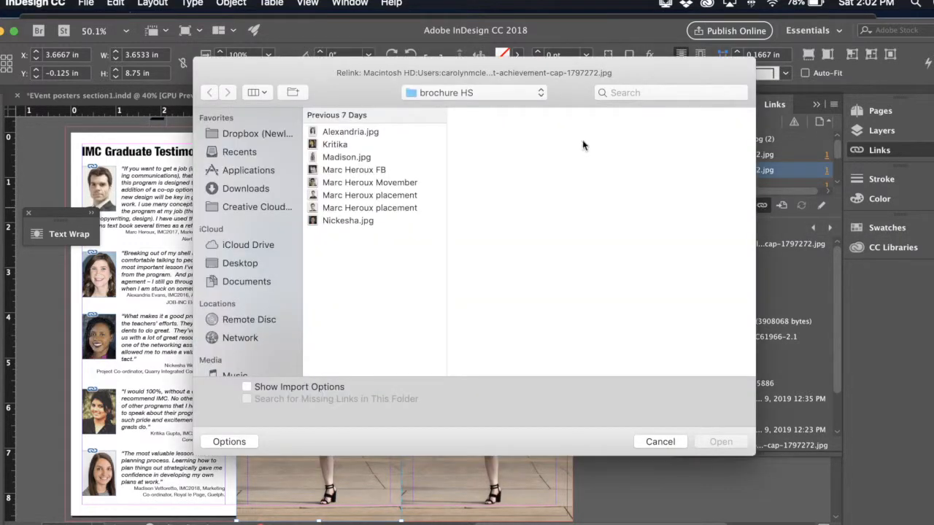
click(477, 91)
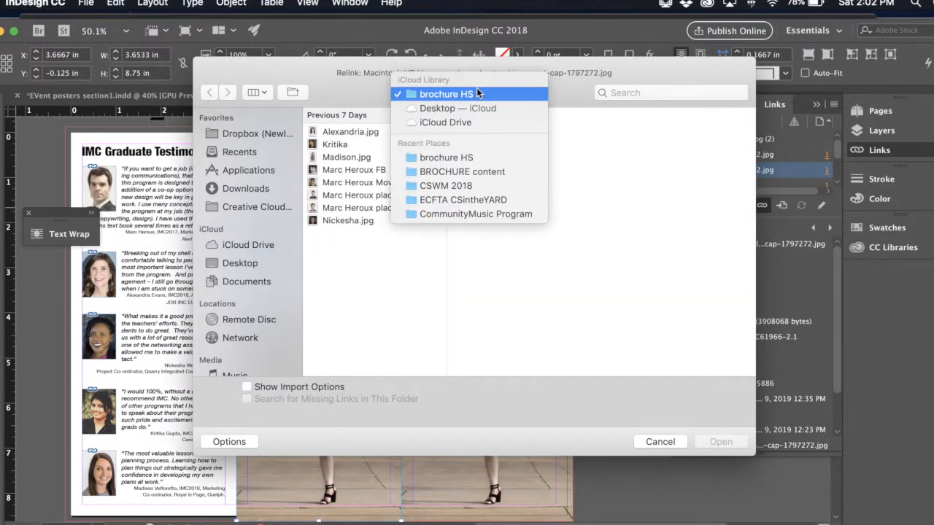
click(470, 173)
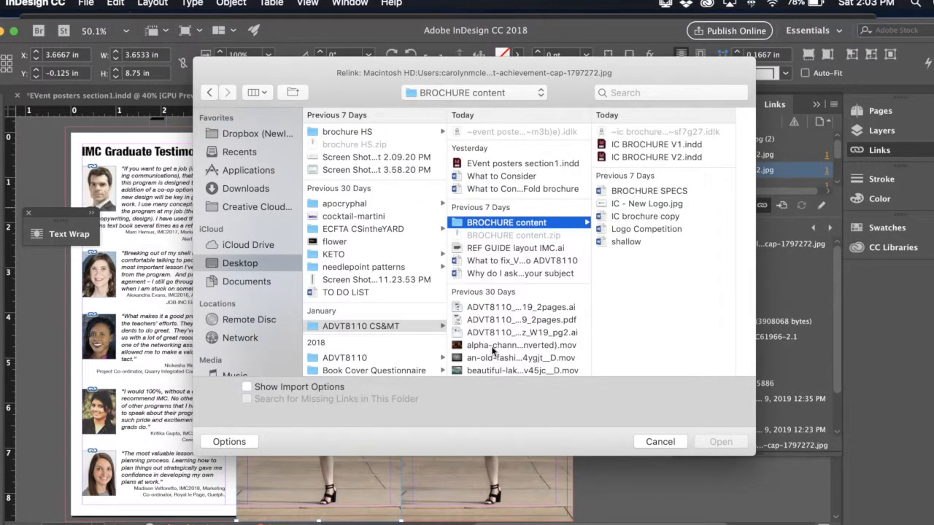
click(251, 190)
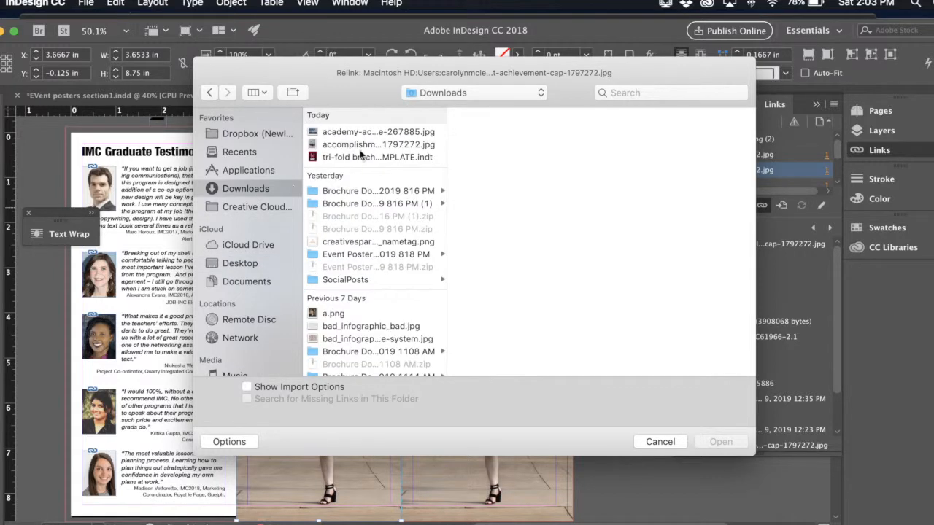
click(372, 132)
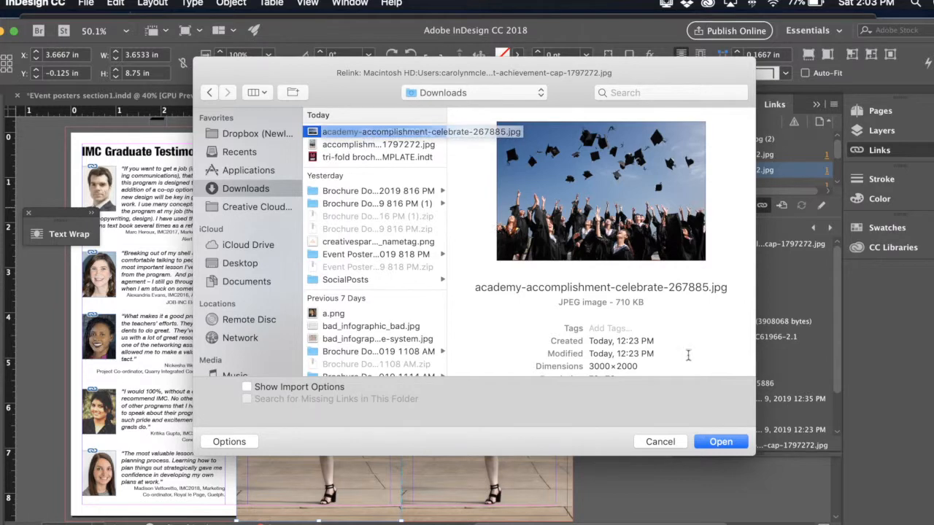
key(Return)
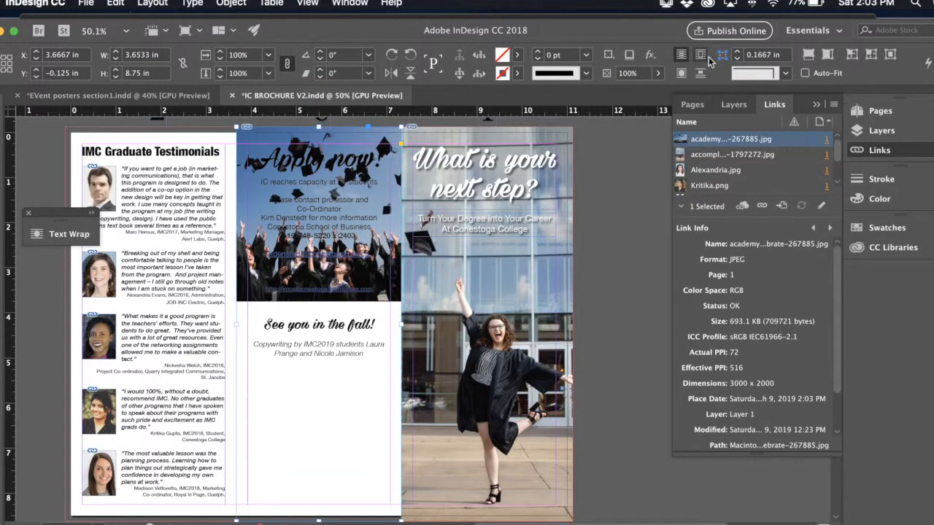
click(808, 56)
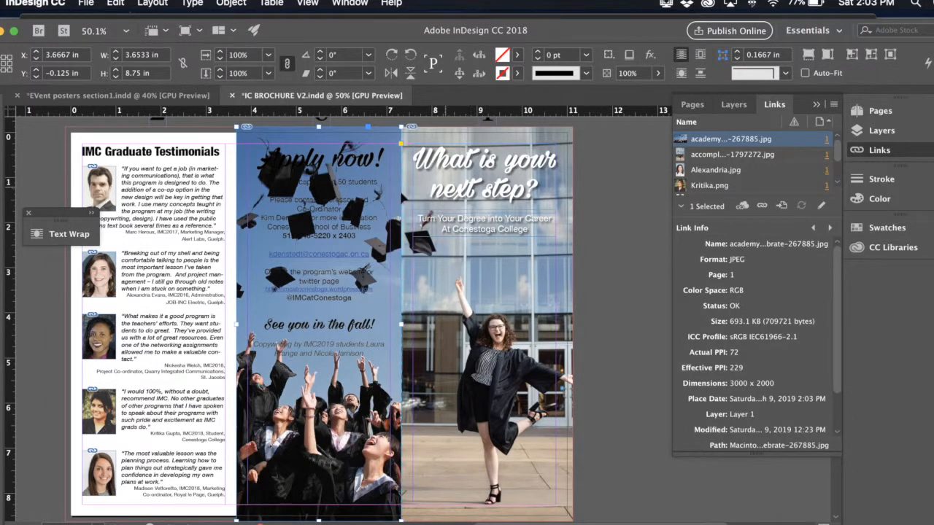
- Fade the middle panel's background photo to 22% opacity with the Transparency effect, then deselect it
right_click(396, 186)
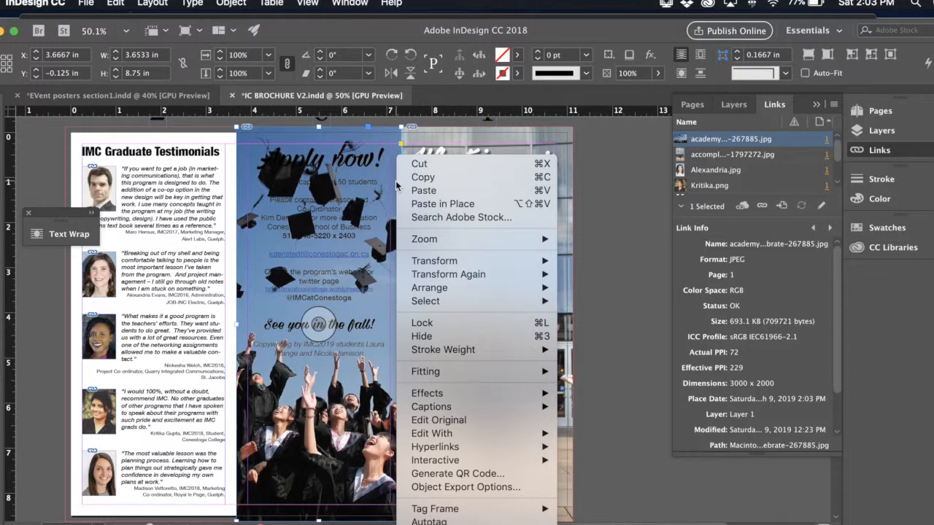
mouse_move(417, 395)
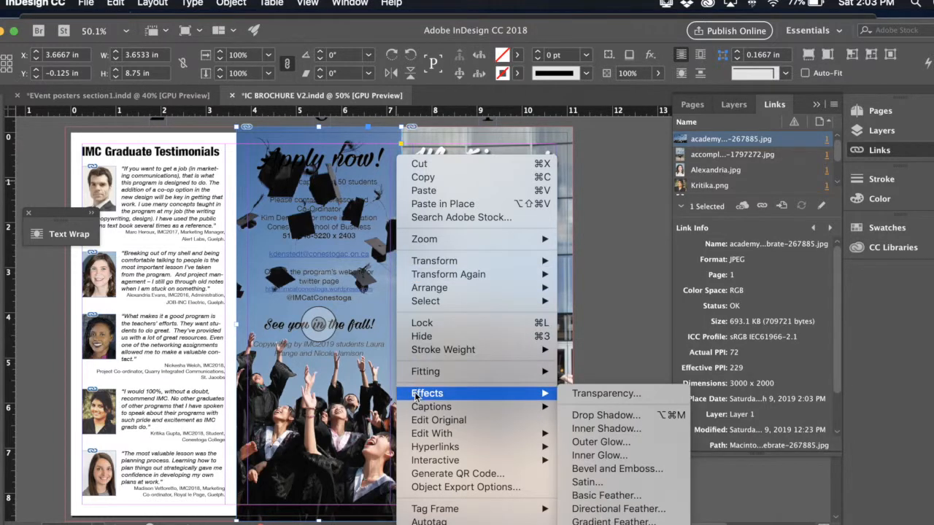
click(599, 398)
drag(257, 164, 911, 132)
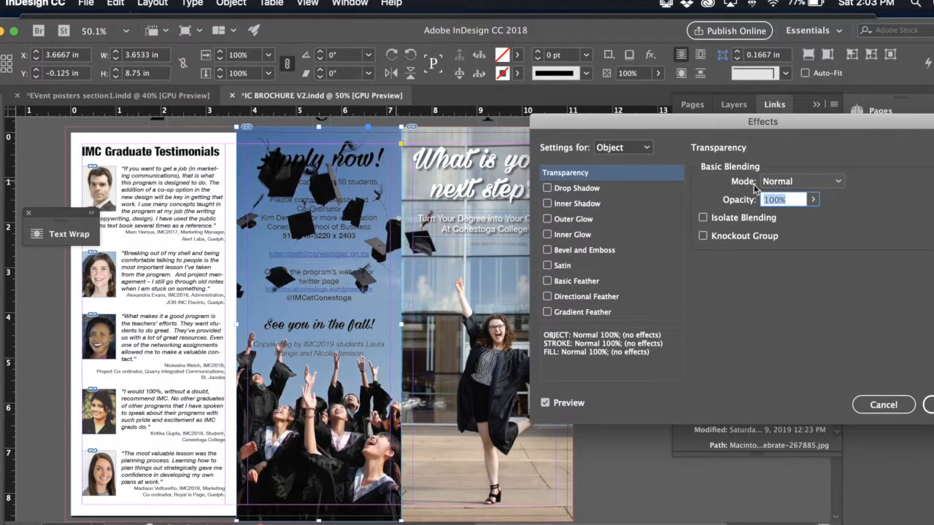
click(813, 202)
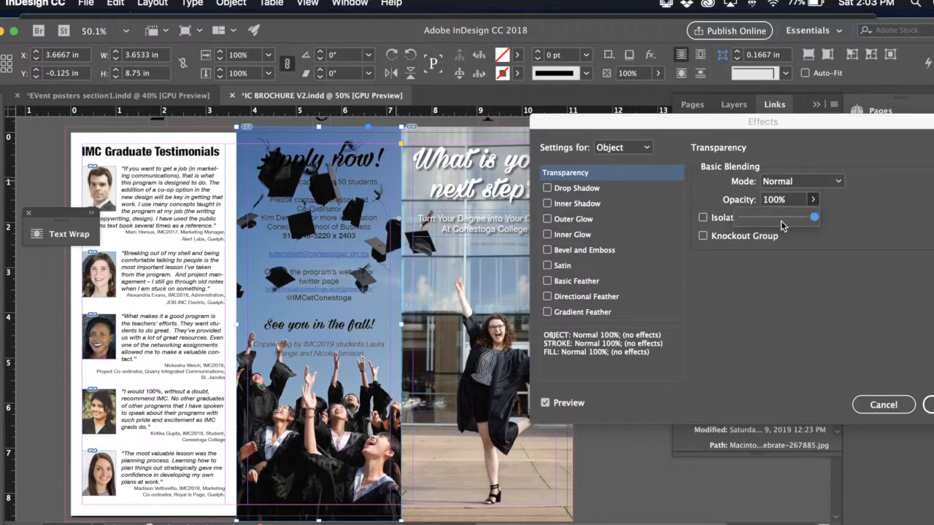
click(782, 221)
drag(769, 220, 755, 218)
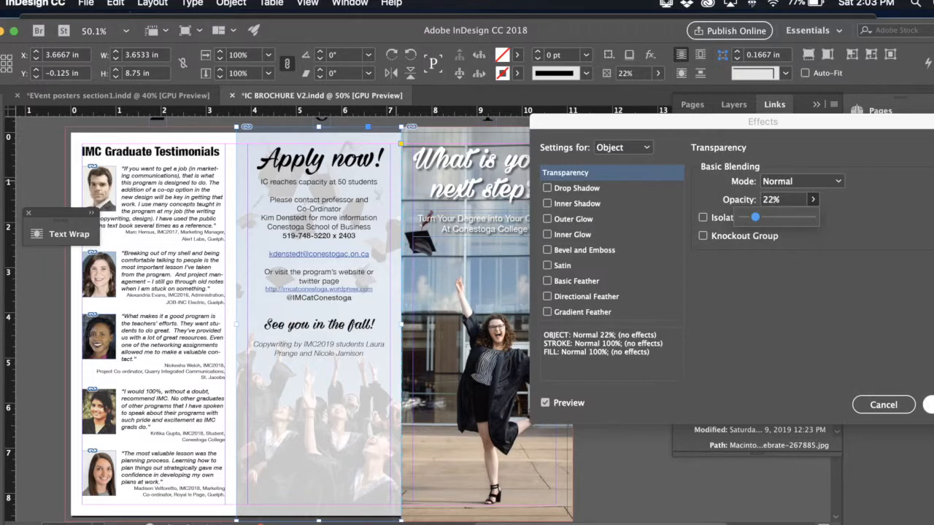
click(930, 405)
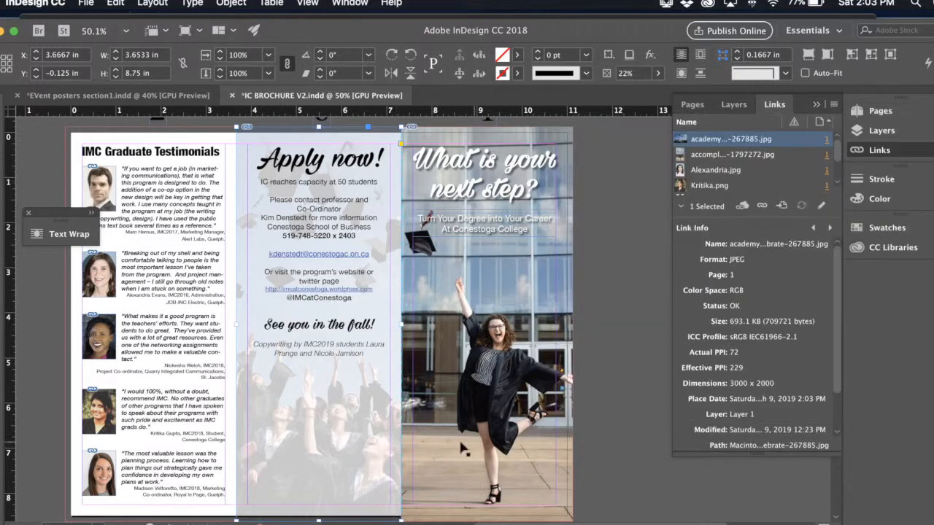
click(42, 377)
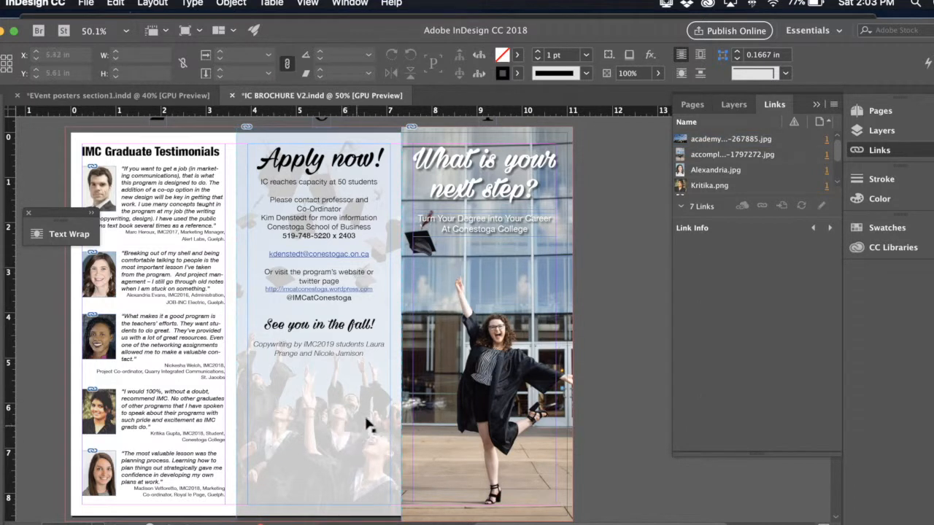
click(487, 323)
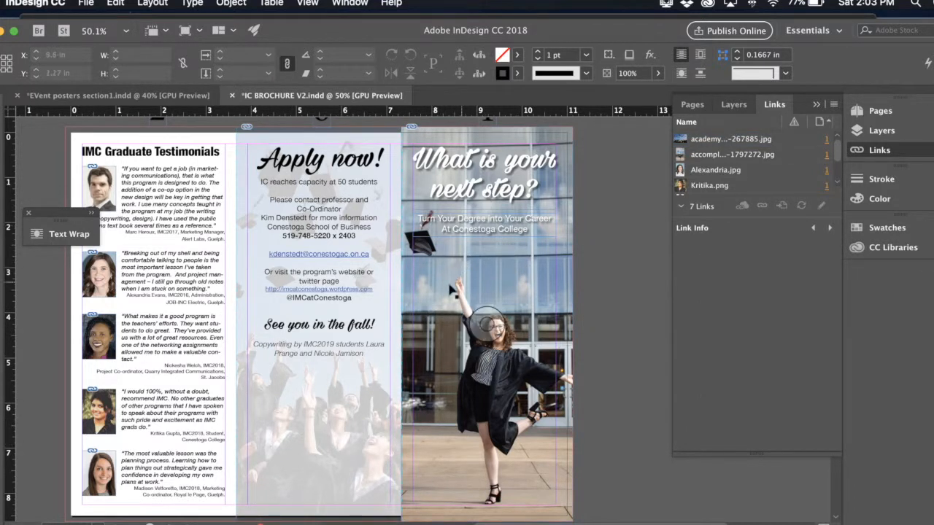
double_click(325, 315)
click(323, 311)
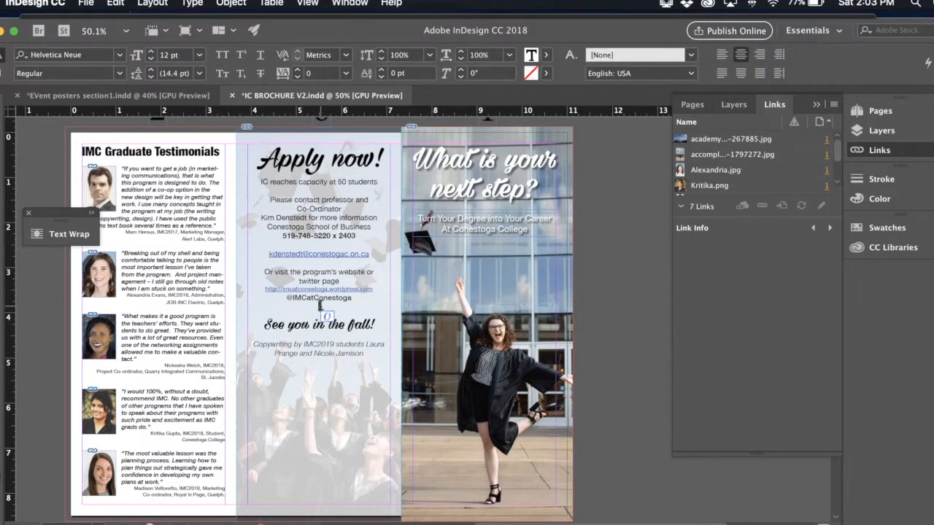
key(Delete)
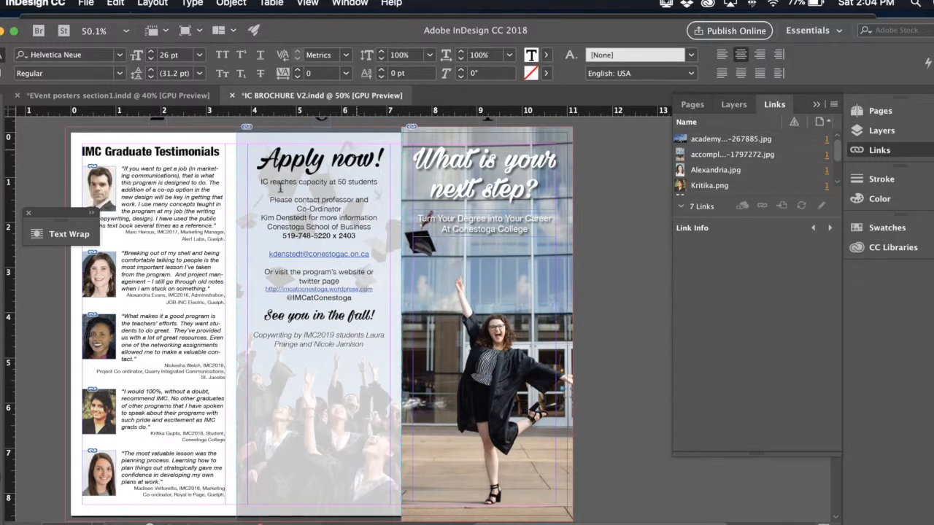
key(Escape)
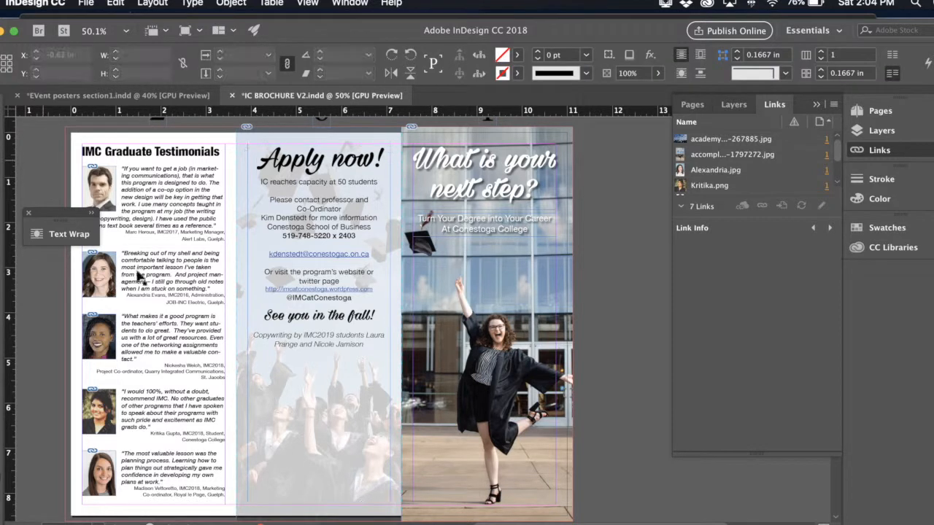
- Turn off hyphenation for all text in the "IMC Graduate Testimonials" frame, with Preview enabled
click(175, 222)
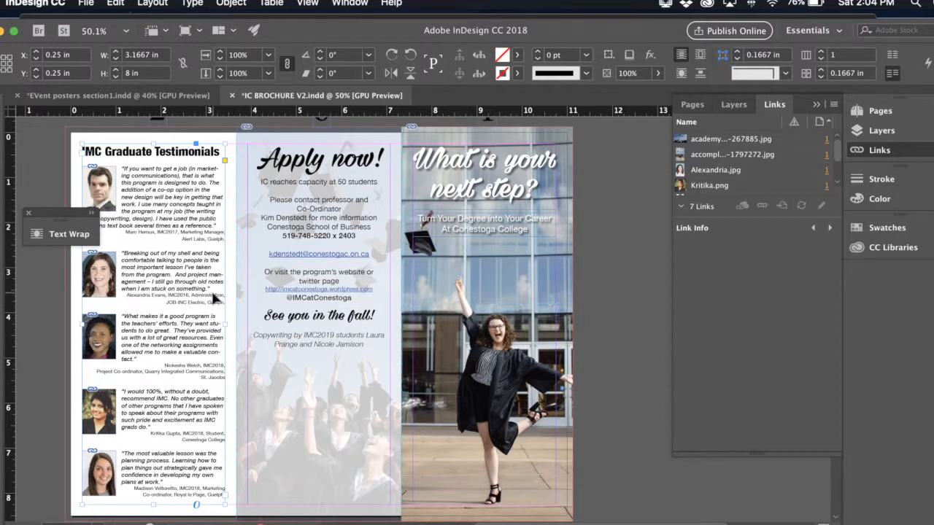
double_click(207, 351)
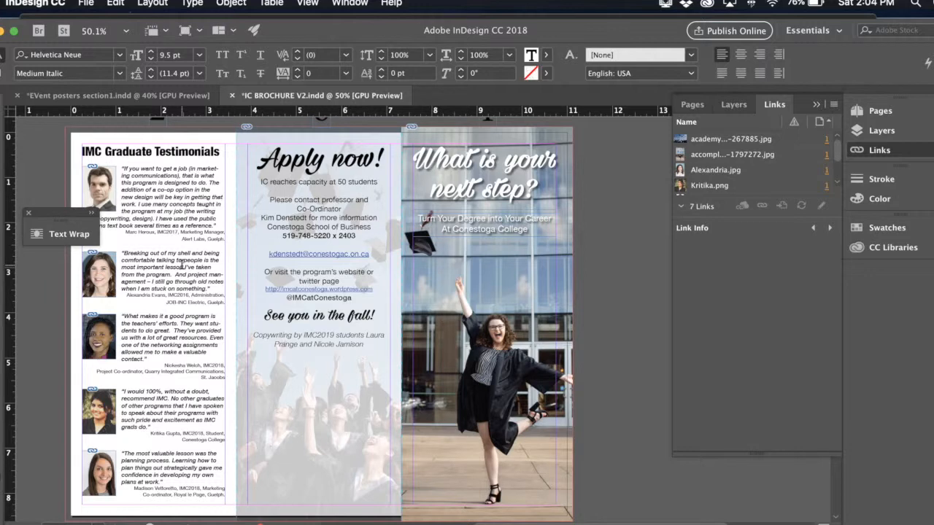
key(super+a)
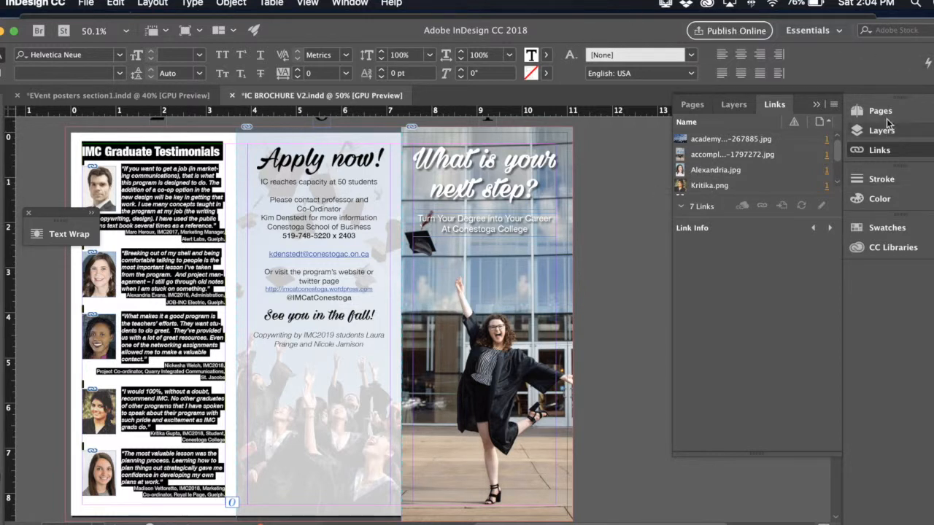
click(877, 138)
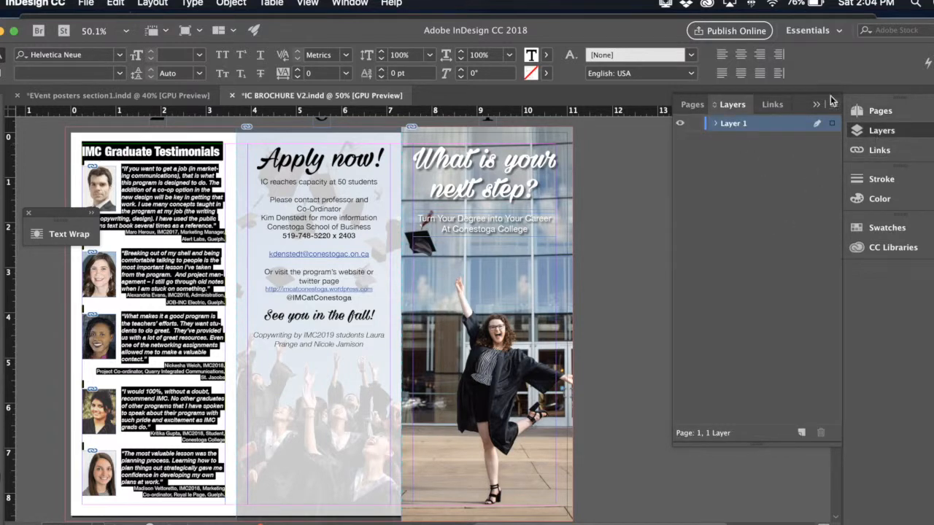
click(836, 108)
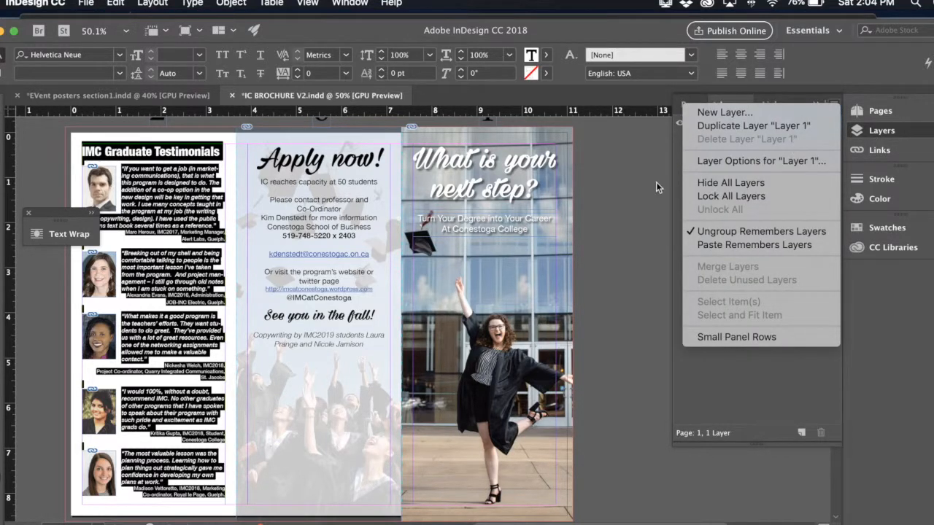
click(539, 208)
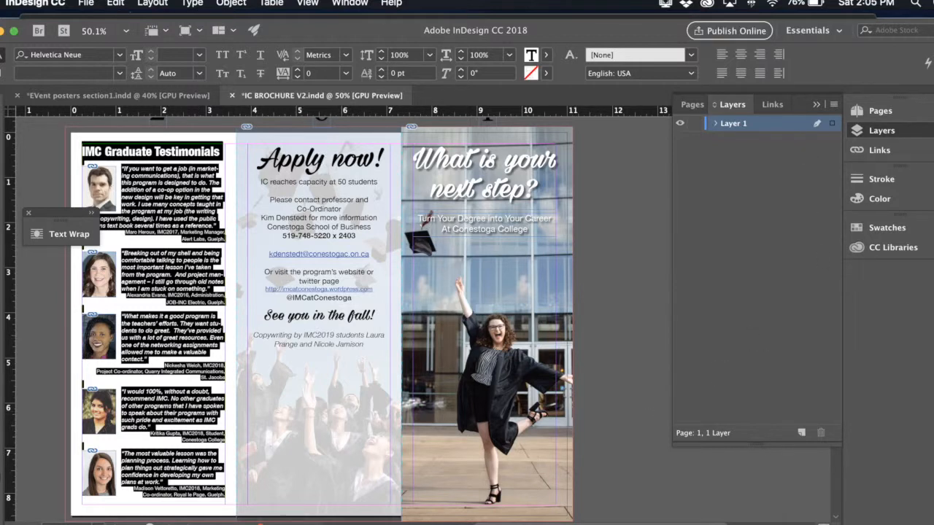
click(928, 62)
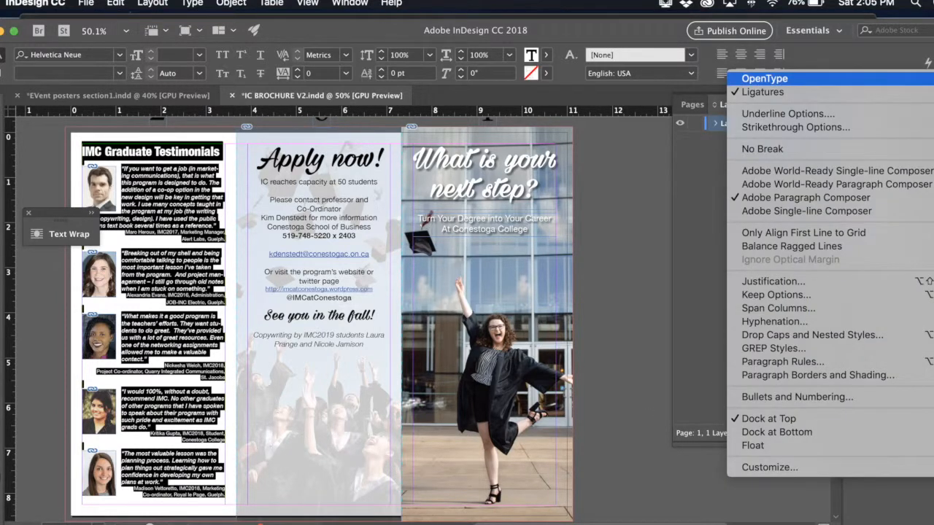
mouse_move(909, 85)
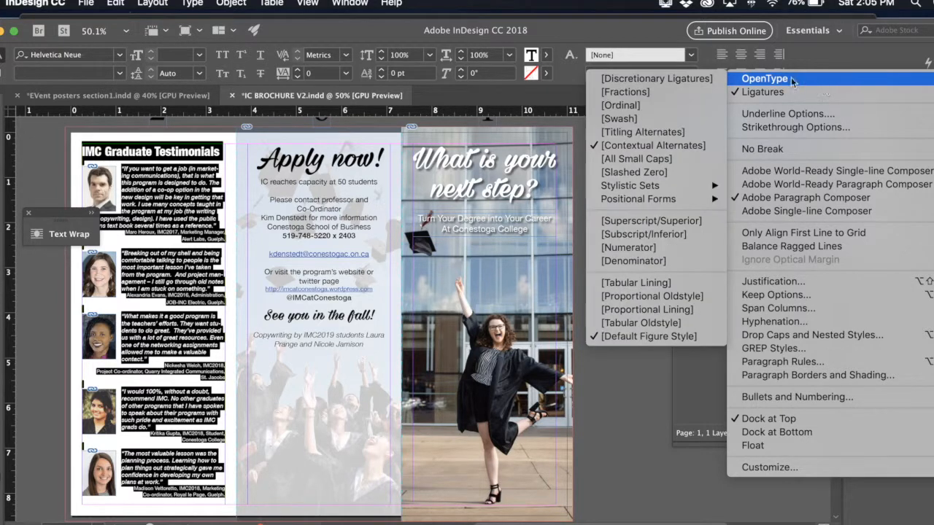
click(796, 328)
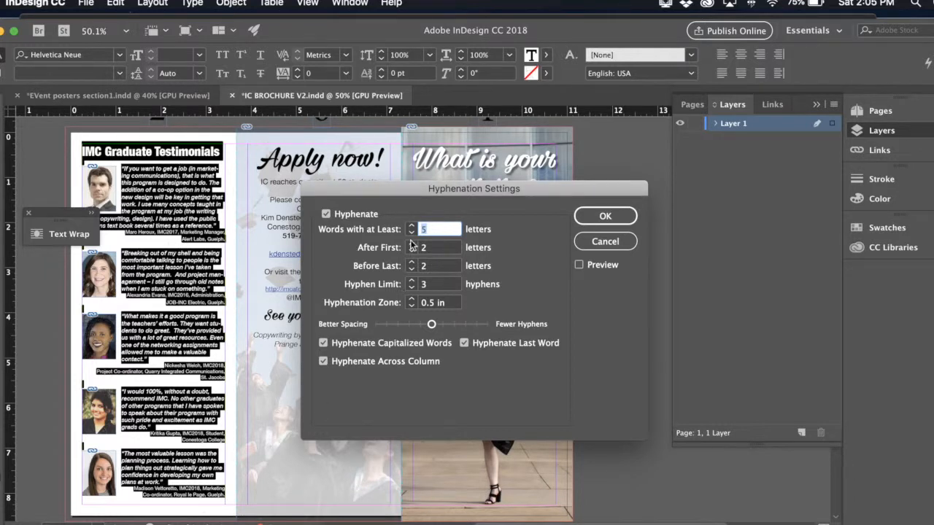
click(354, 214)
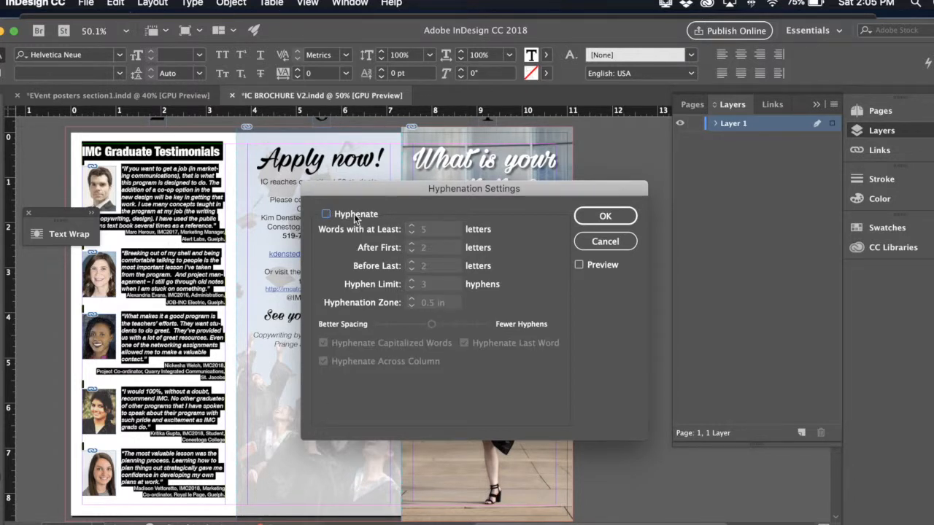
click(578, 266)
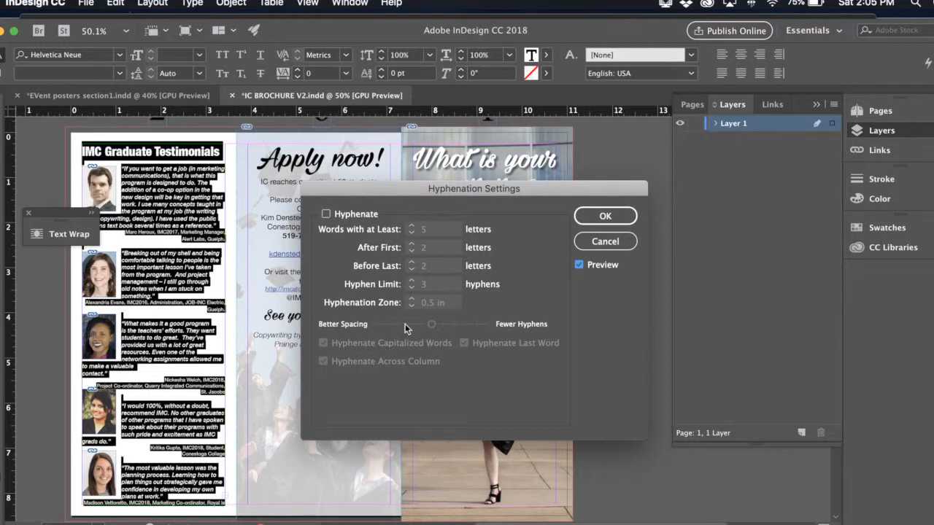
click(606, 219)
click(604, 216)
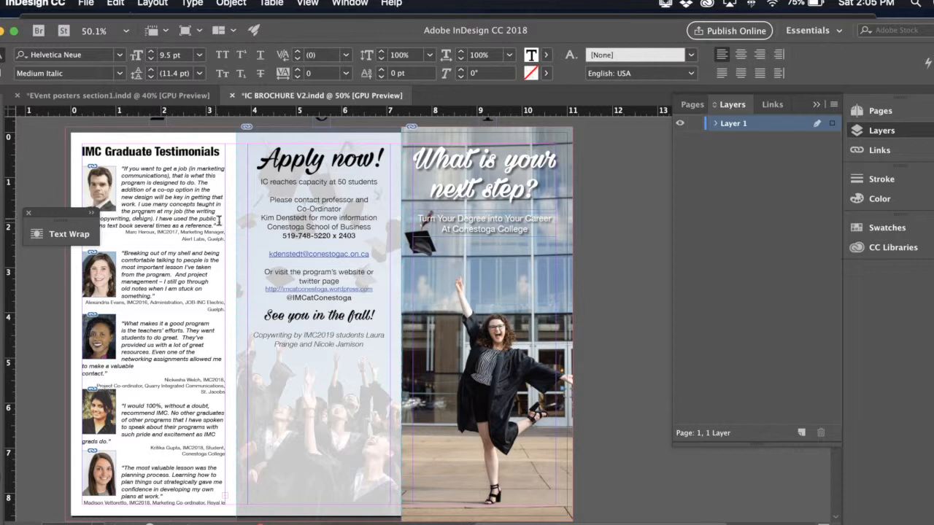
- Set the font size of the first and second testimonial quotes to 9 pt
drag(219, 227, 120, 166)
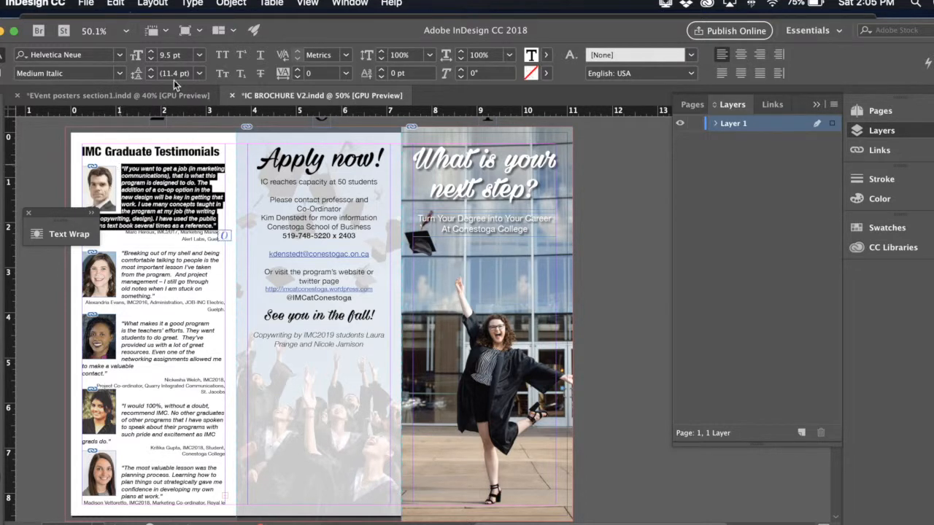
click(189, 57)
text(9)
key(Return)
drag(170, 298, 123, 255)
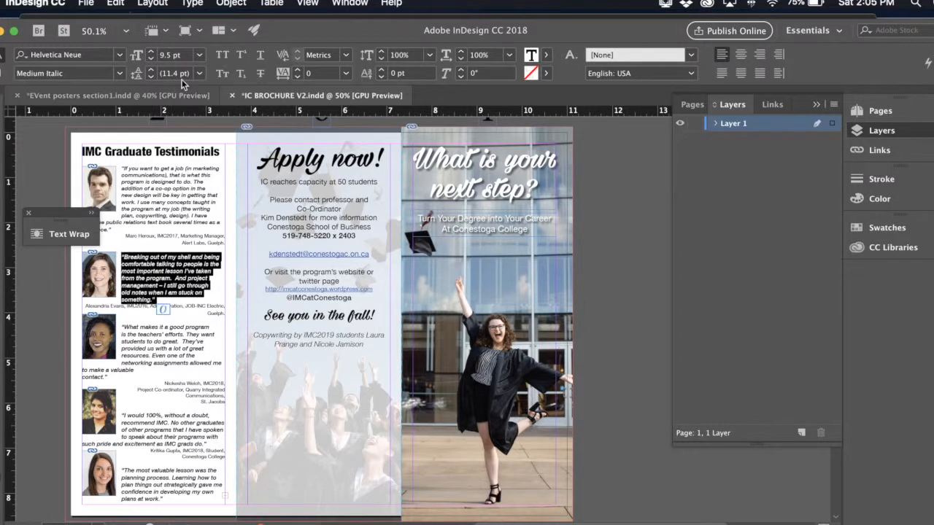
click(194, 55)
text(9)
key(Return)
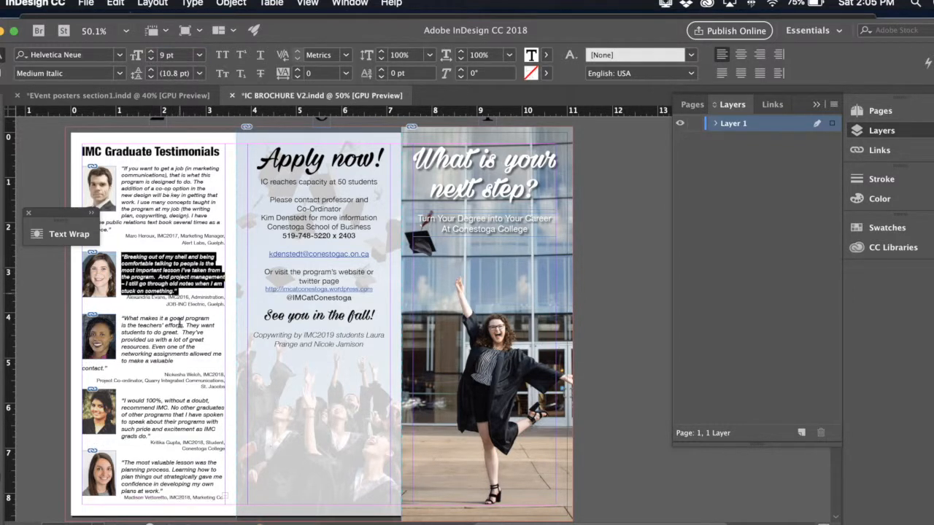
- Set the font size of the third and fourth testimonial quotes to 9 pt
drag(179, 364, 131, 321)
drag(118, 367, 119, 314)
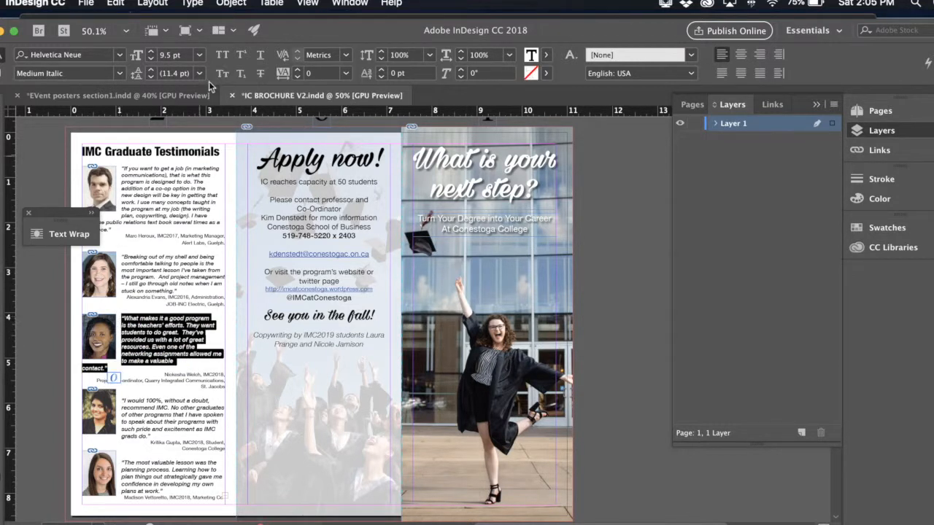
click(181, 55)
text(9)
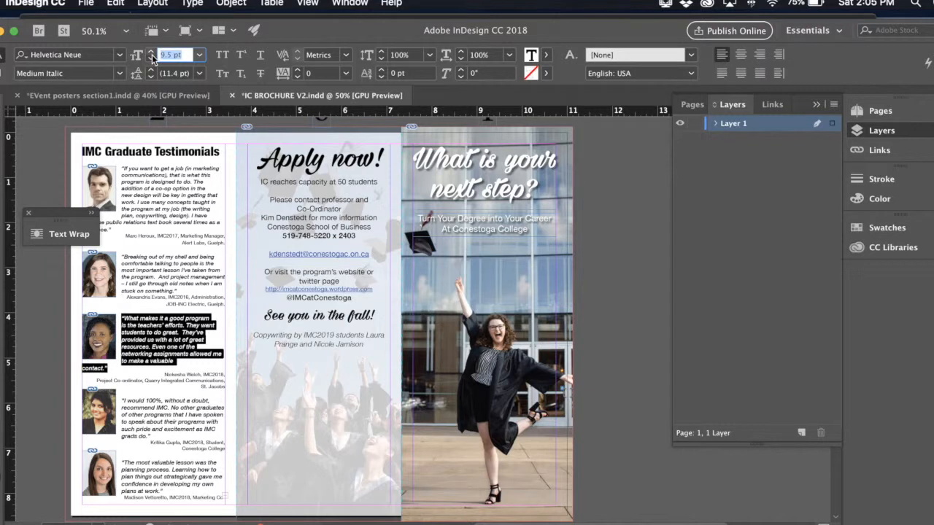
key(Return)
drag(153, 427, 122, 384)
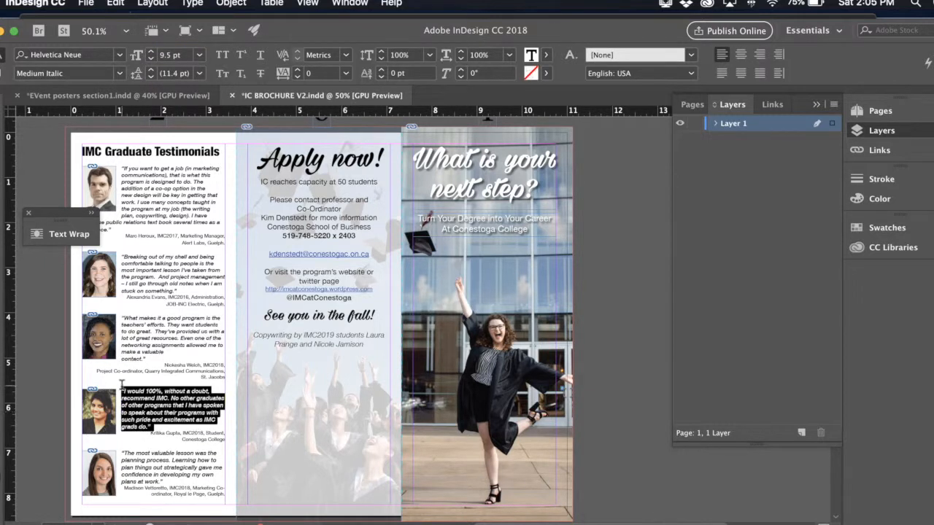
double_click(182, 55)
text(9)
key(Return)
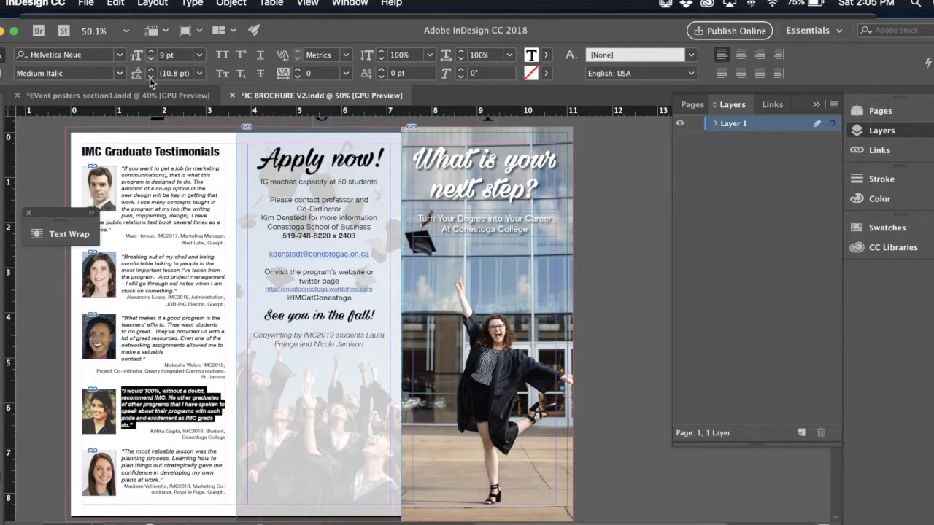
- Set the font size of the fifth testimonial quote to 9 pt
drag(162, 480, 119, 451)
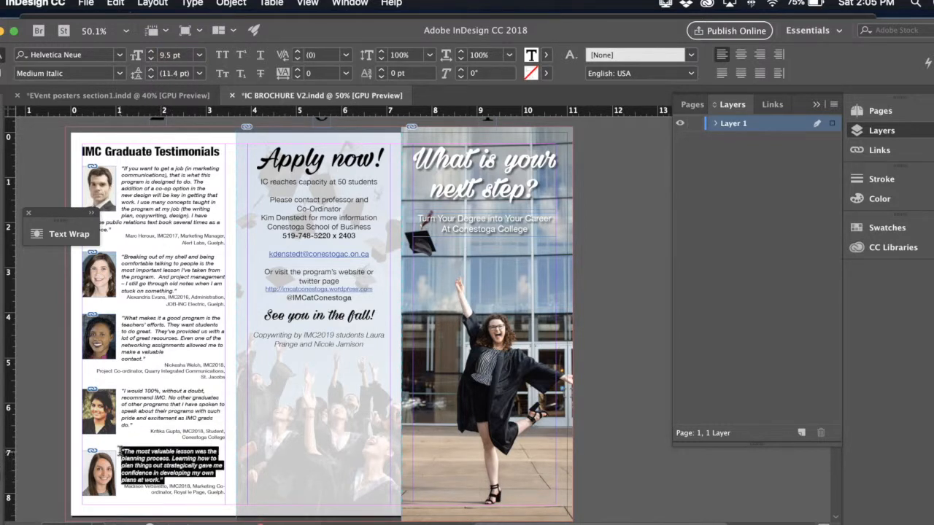
double_click(184, 55)
text(9)
key(Return)
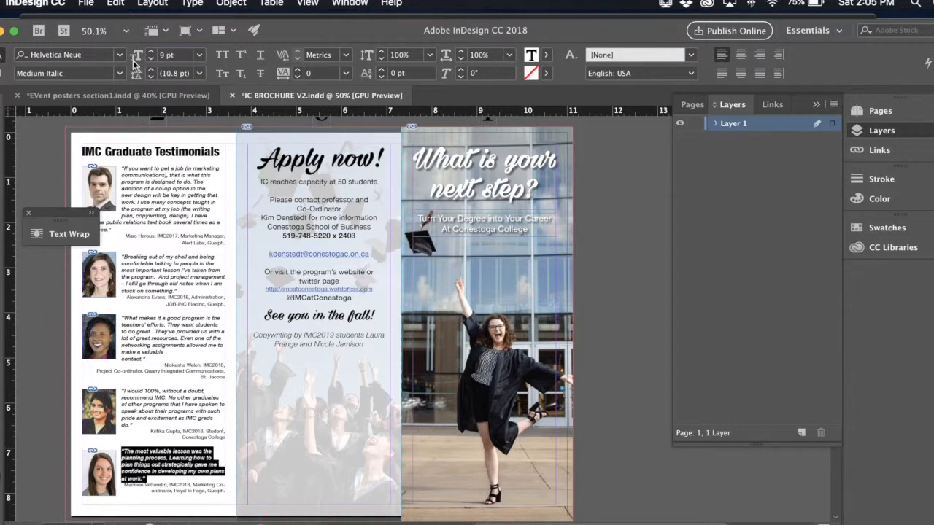
- Insert a forced line break before "Marketing Co-ordinator" in the last testimonial's attribution
click(216, 491)
click(216, 492)
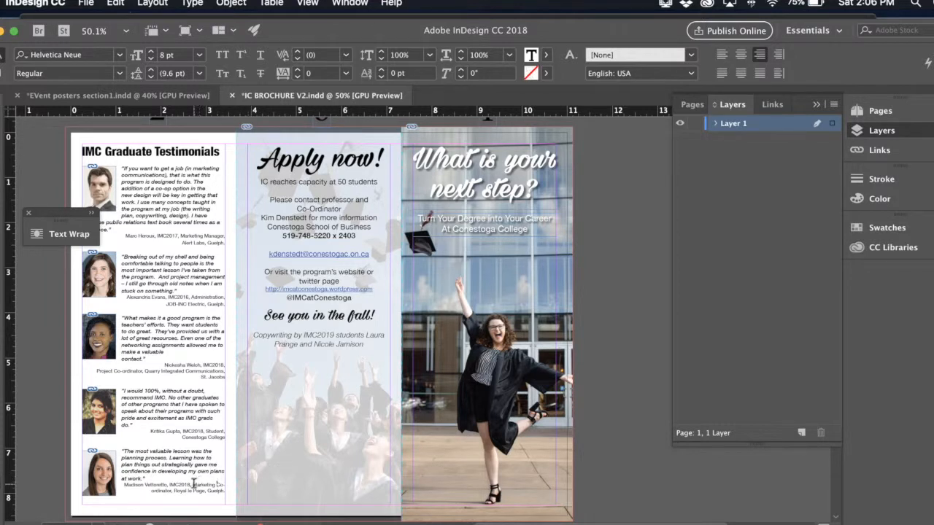
click(194, 485)
key(shift+Return)
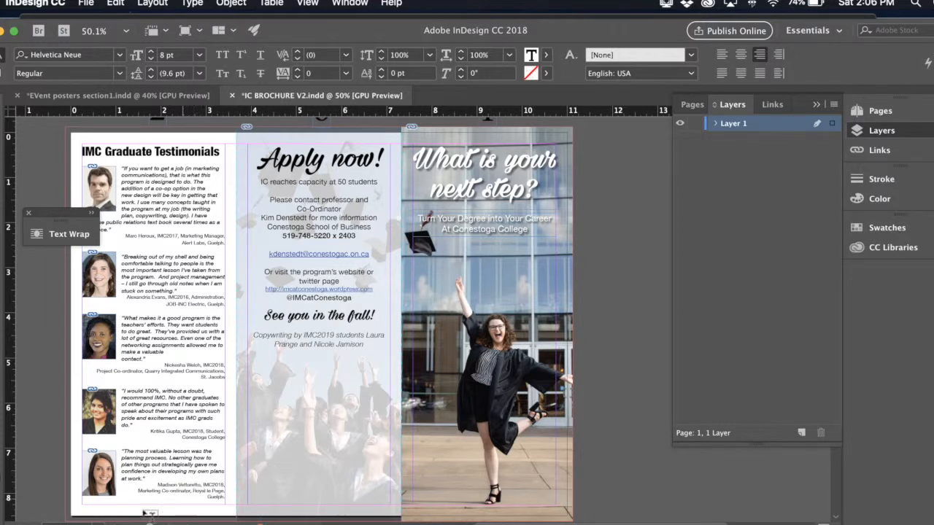
click(206, 495)
key(shift+Return)
key(BackSpace)
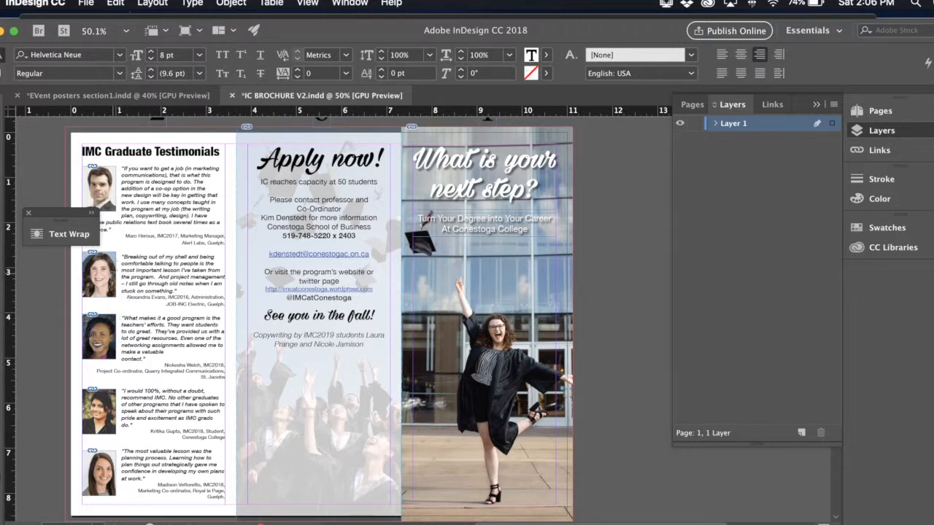
- Nudge the second testimonial's portrait down to Y 2.6917 in and move the Text Wrap panel clear of the testimonials
click(101, 281)
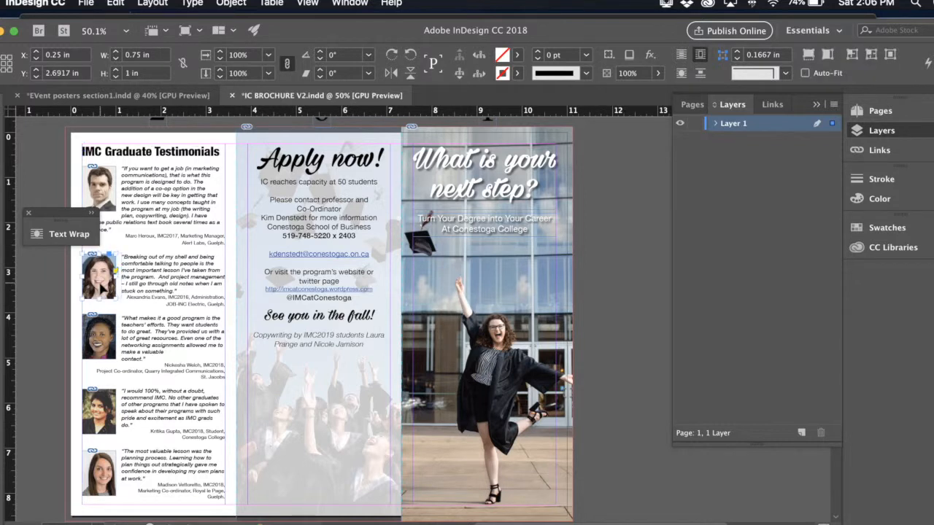
click(54, 335)
drag(78, 211, 41, 212)
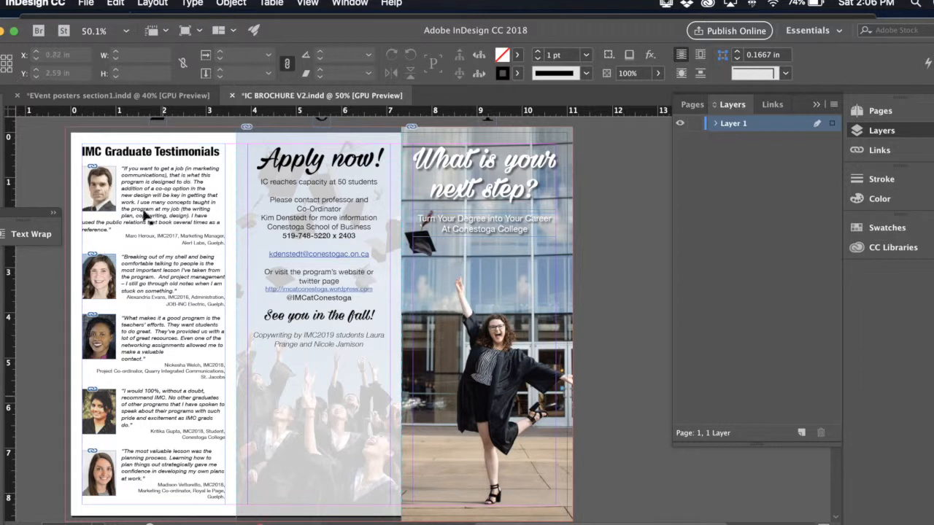
- Insert a forced line break before "as a reference" in the first testimonial quote
key(t)
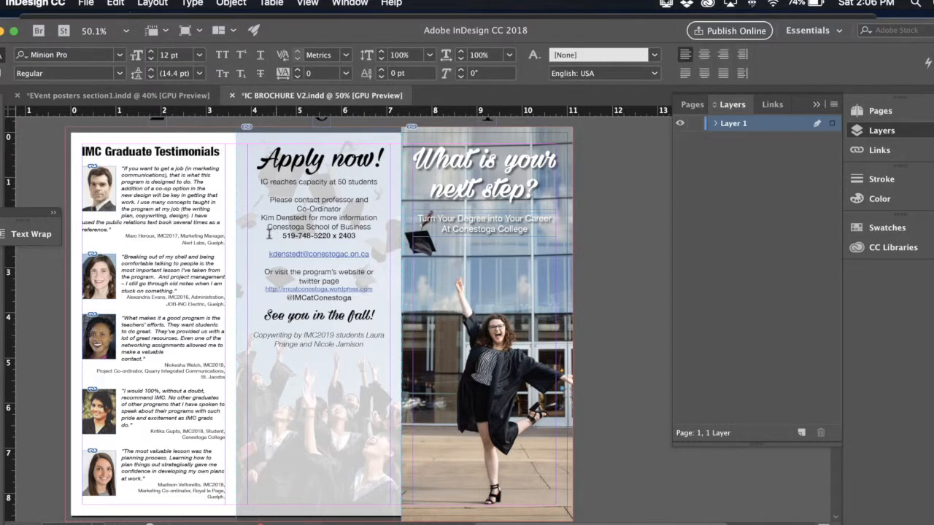
click(209, 223)
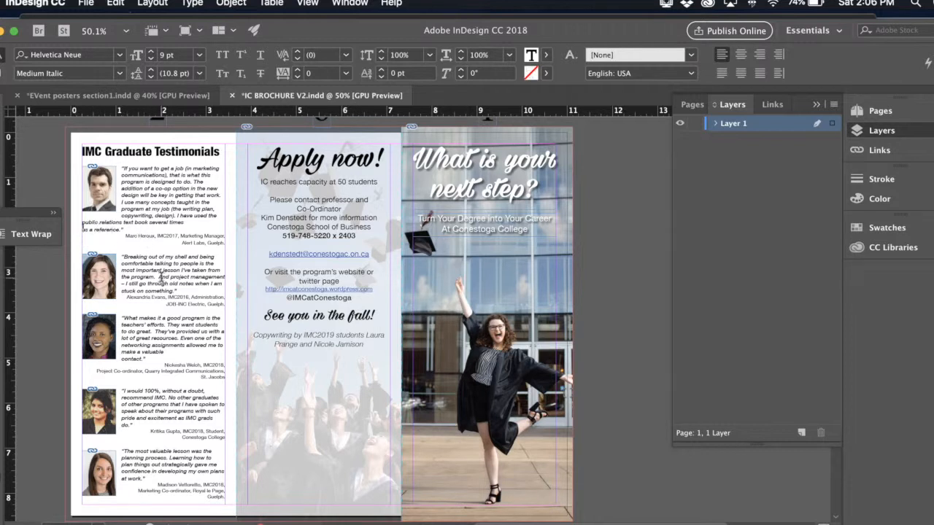
scroll(161, 276, down, 1)
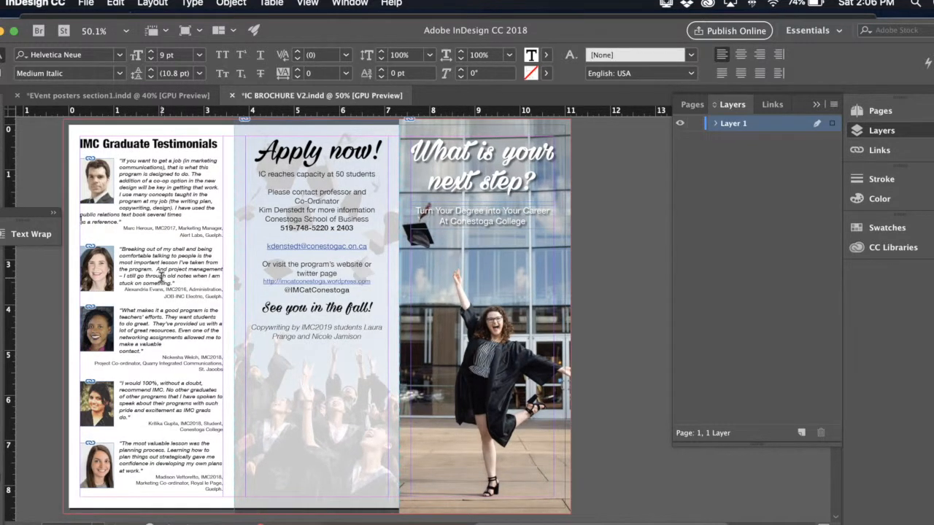
key(Escape)
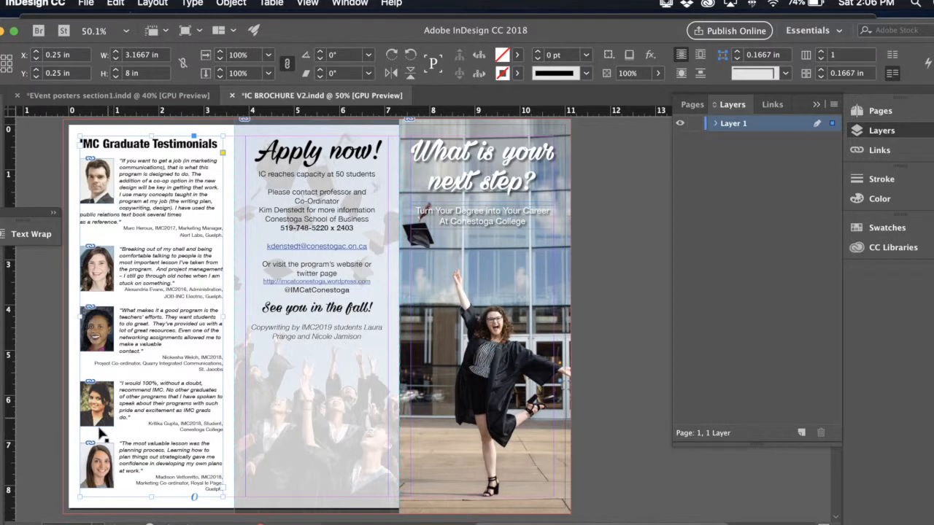
- Nudge the last testimonial's portrait up to Y 7.0261 in, then deselect it
click(104, 460)
key(Up)
key(Up)
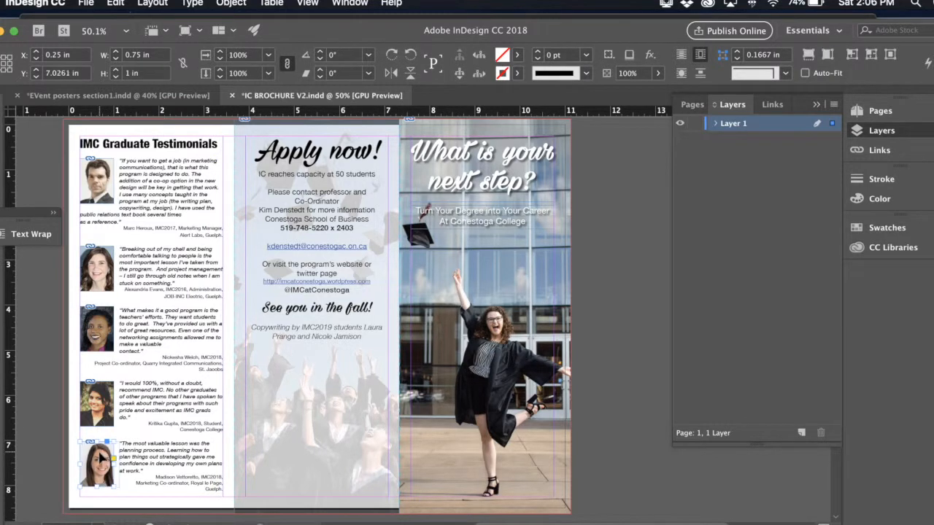
click(604, 340)
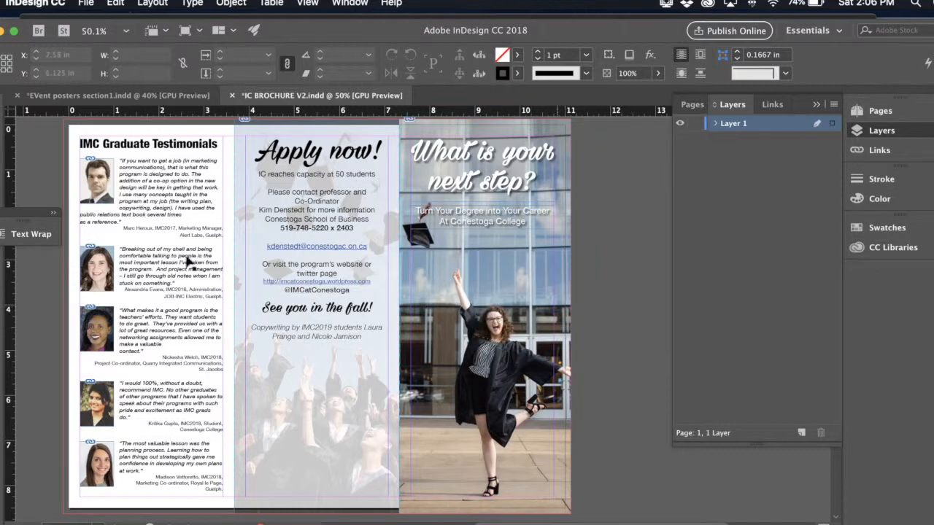
- Place IC - New Logo.jpg from the BROCHURE content folder near the bottom of the front cover panel, starting at the left margin
click(88, 4)
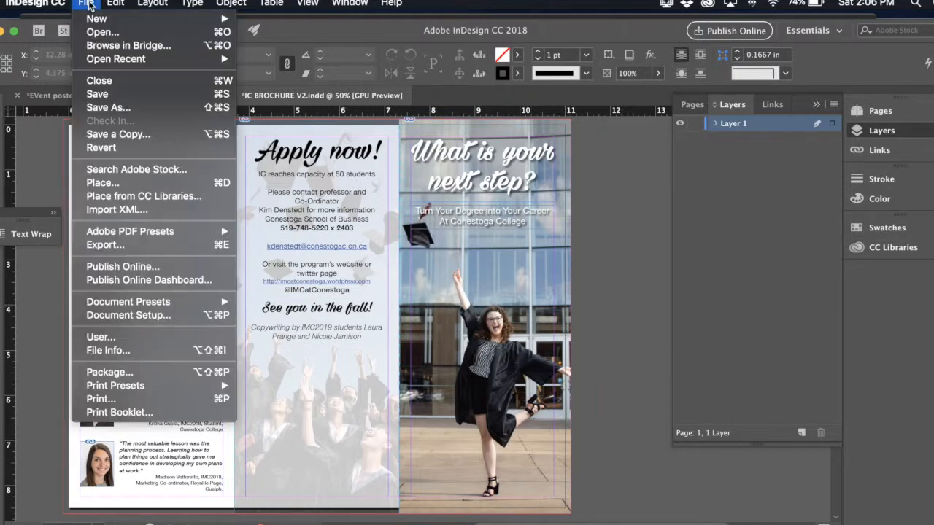
click(97, 183)
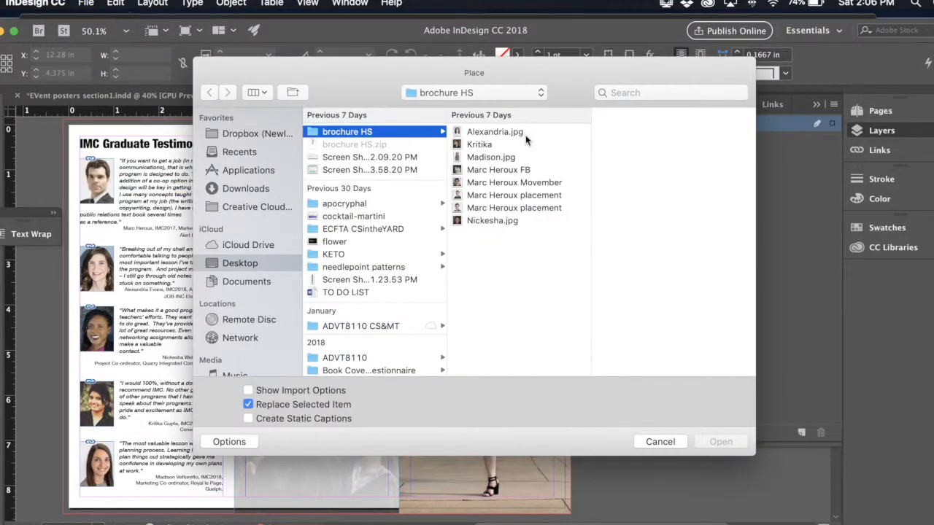
click(494, 94)
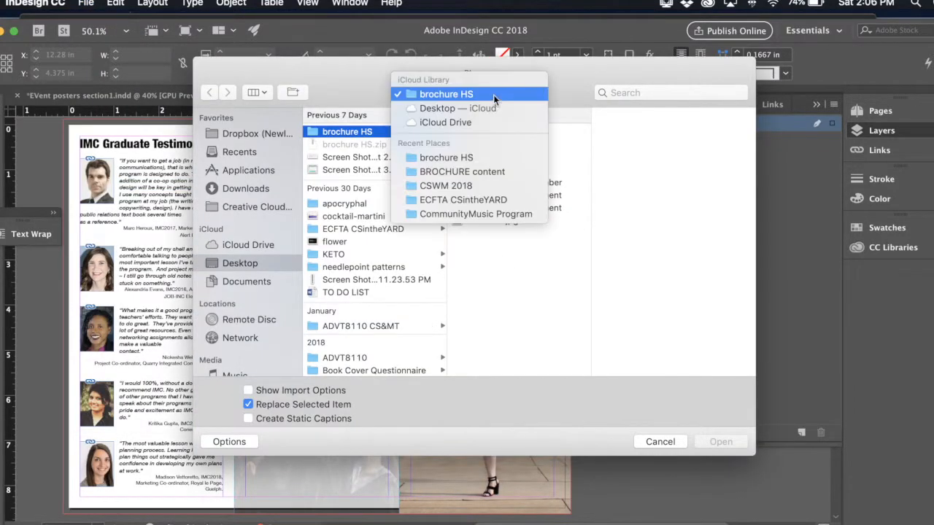
click(487, 173)
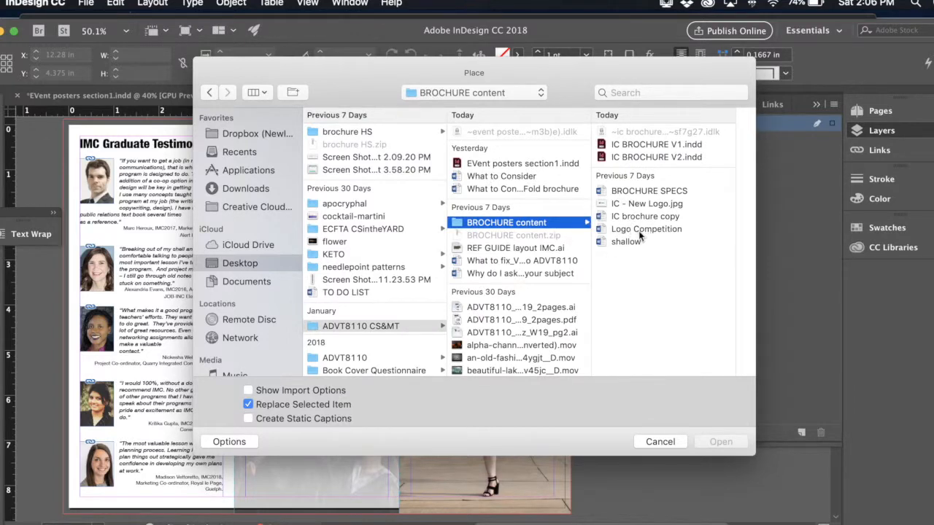
click(624, 203)
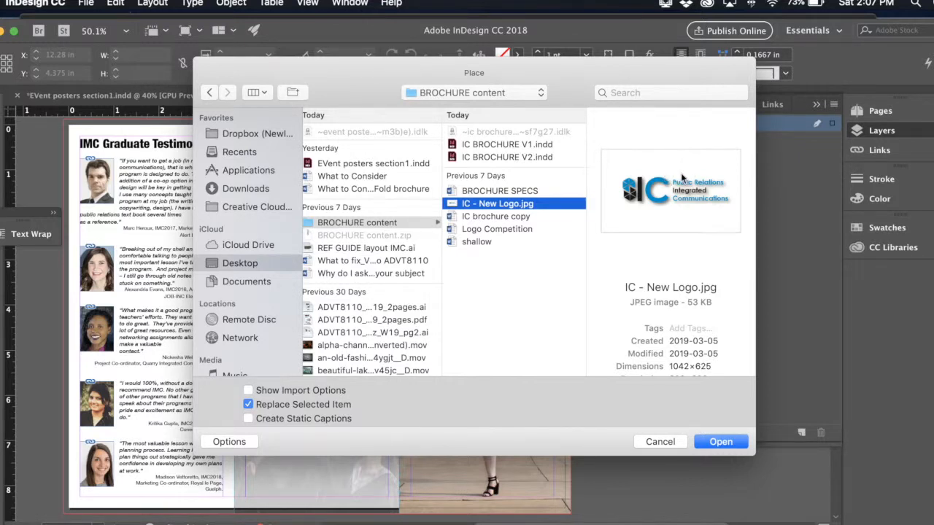
click(720, 442)
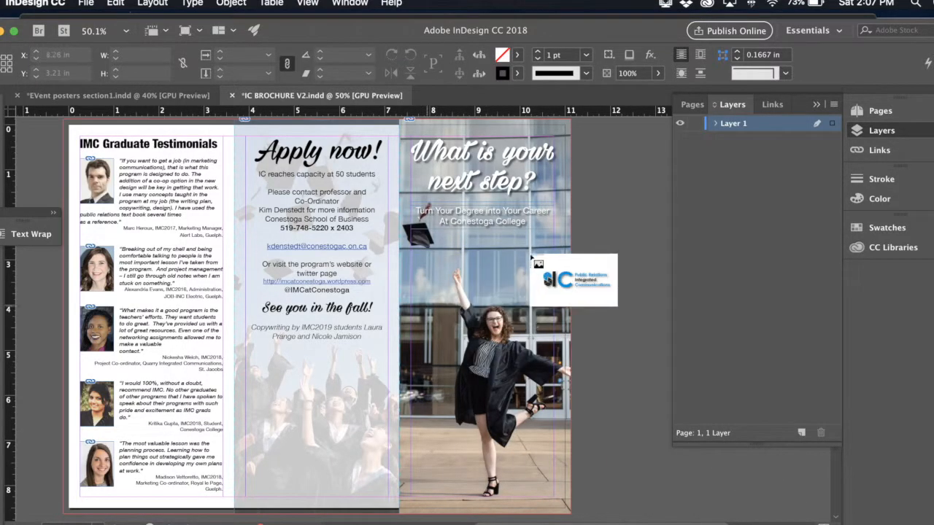
scroll(554, 314, down, 3)
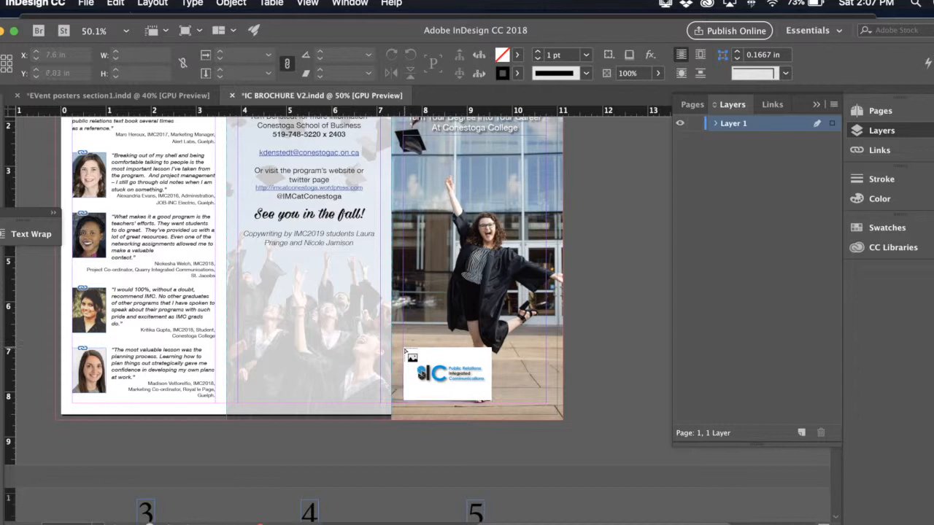
click(405, 350)
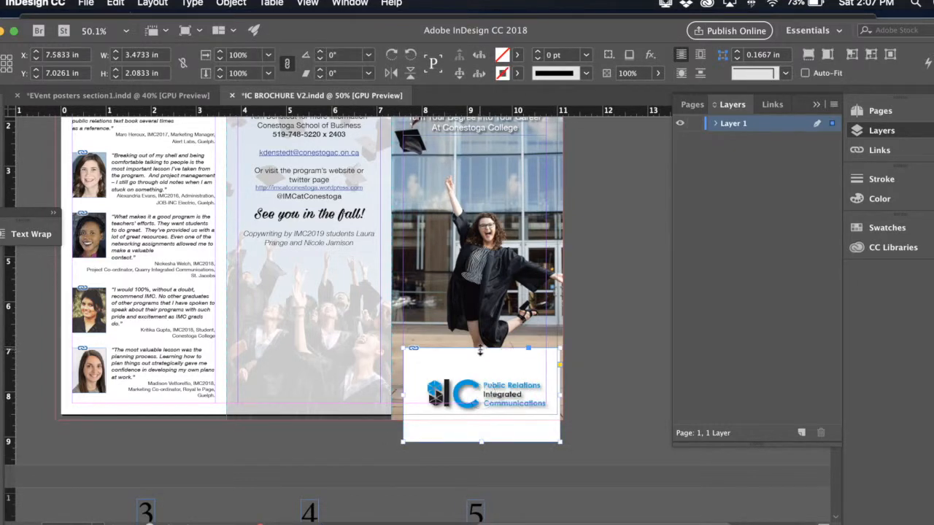
- Crop the logo frame to a height of 0.8739 in and shift the logo inside it left to X+ -0.2917 in
drag(480, 351, 501, 378)
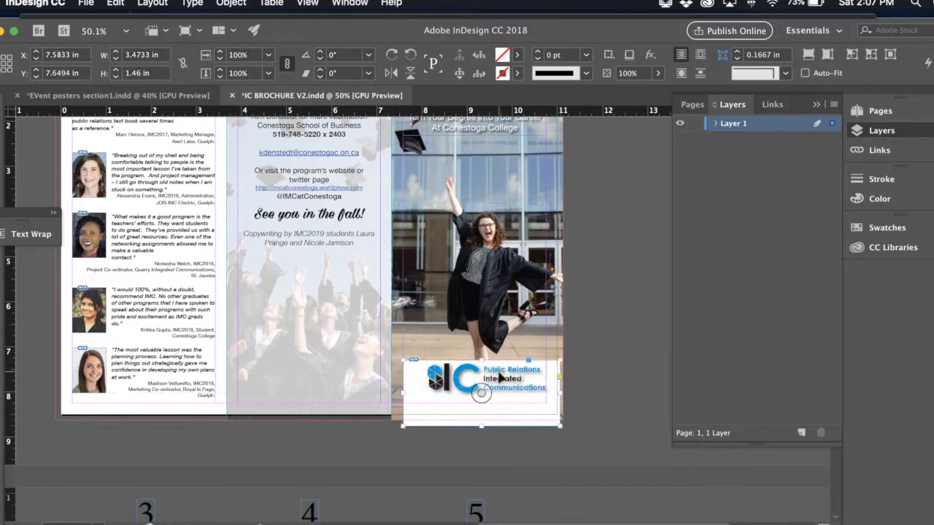
drag(482, 423, 482, 400)
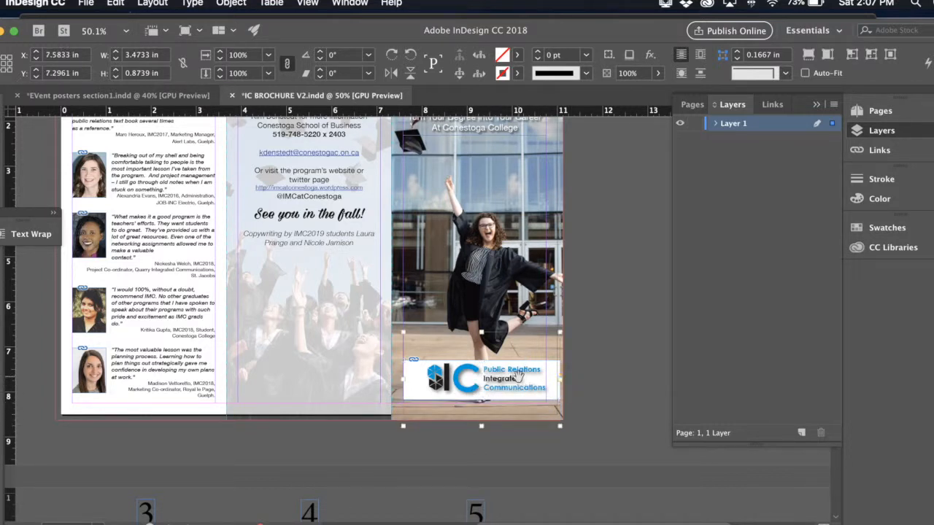
double_click(503, 376)
key(Left)
key(Left)
key(Left)
key(Left)
key(Left)
key(Left)
key(Left)
key(Left)
key(Left)
key(Left)
key(Left)
key(Left)
key(Left)
key(Left)
key(Left)
key(Left)
key(Left)
key(Left)
key(Left)
key(Left)
key(Left)
key(Left)
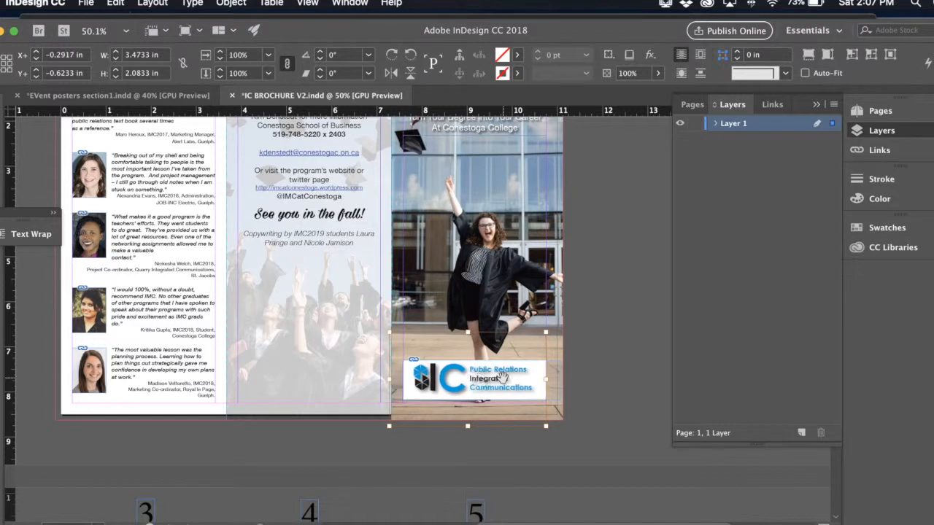
- Crop the logo frame's right edge to the panel margin for a width of 3.1667 in, then deselect it
click(524, 382)
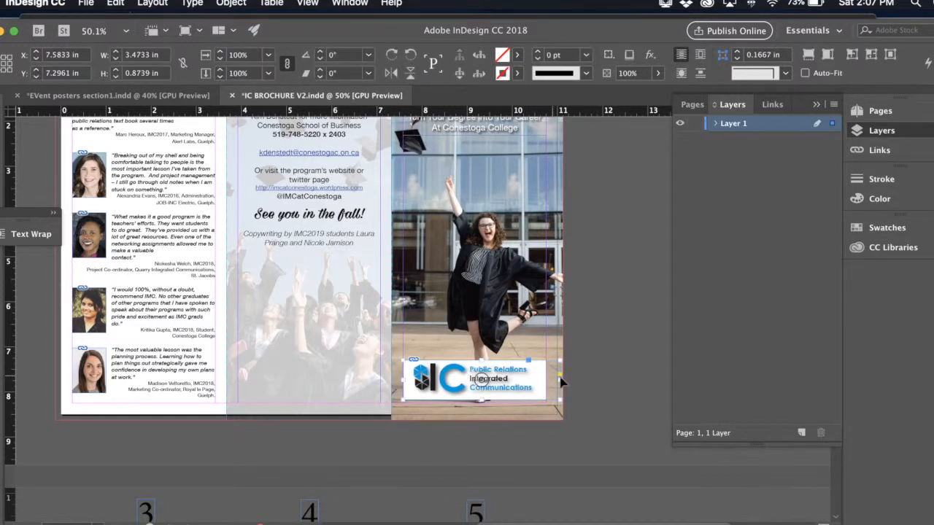
drag(557, 380, 555, 381)
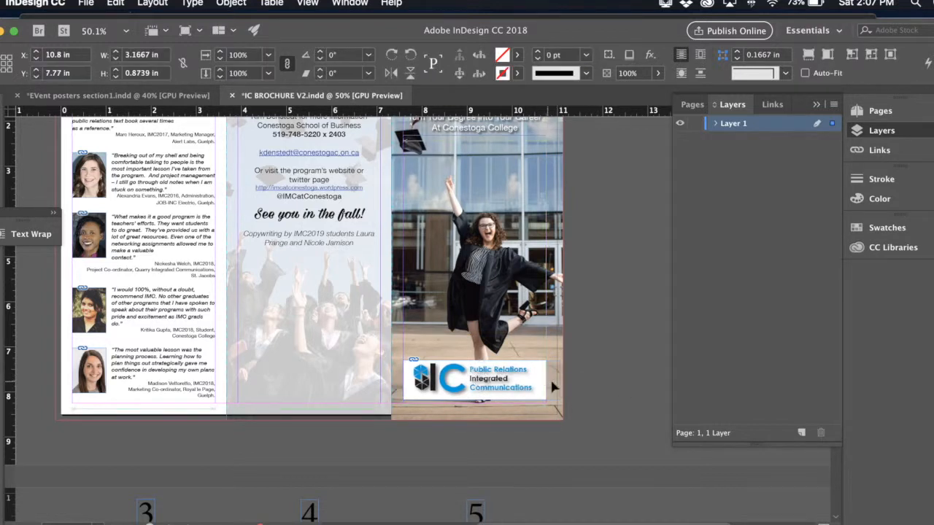
click(589, 380)
- Move the cover logo straight up until it sits above the shoe of the graduate's standing leg, then deselect it
drag(539, 389, 537, 377)
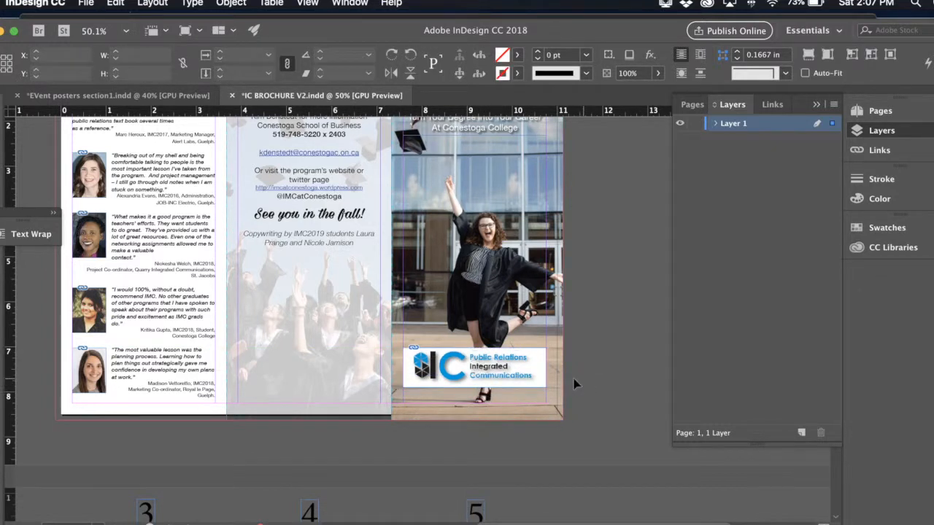
drag(523, 368, 521, 359)
click(604, 351)
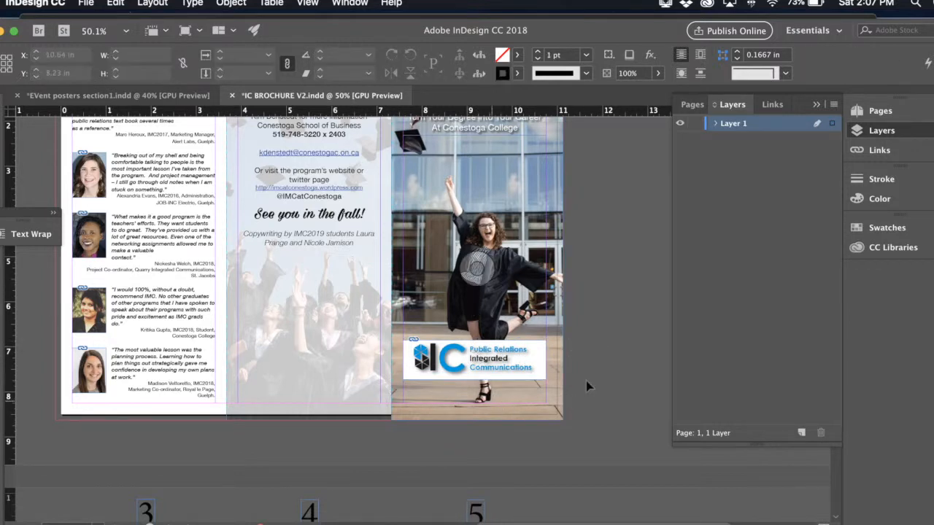
- Duplicate the cover logo onto the "Apply now!" panel, fitted within its side margins at the bottom margin, then deselect the copy
scroll(586, 381, up, 4)
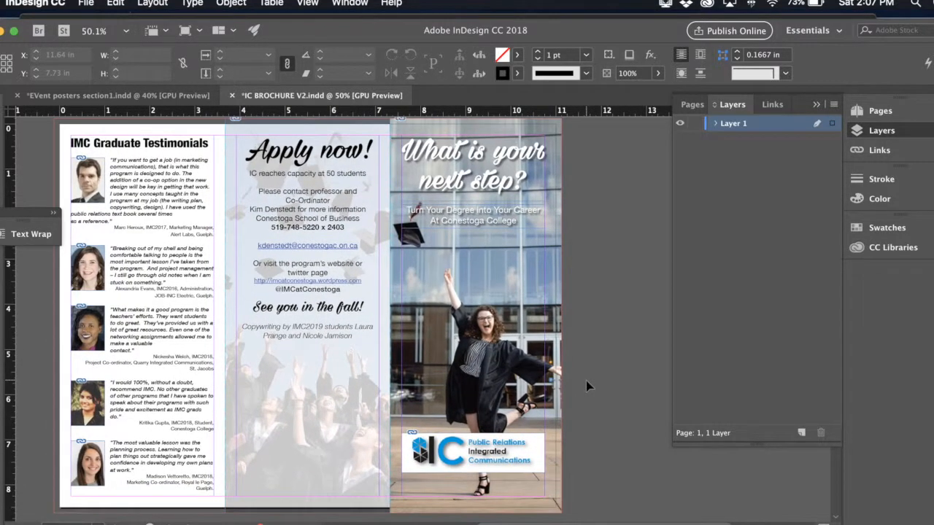
click(527, 459)
right_click(527, 458)
key(Escape)
drag(527, 459, 360, 486)
click(643, 436)
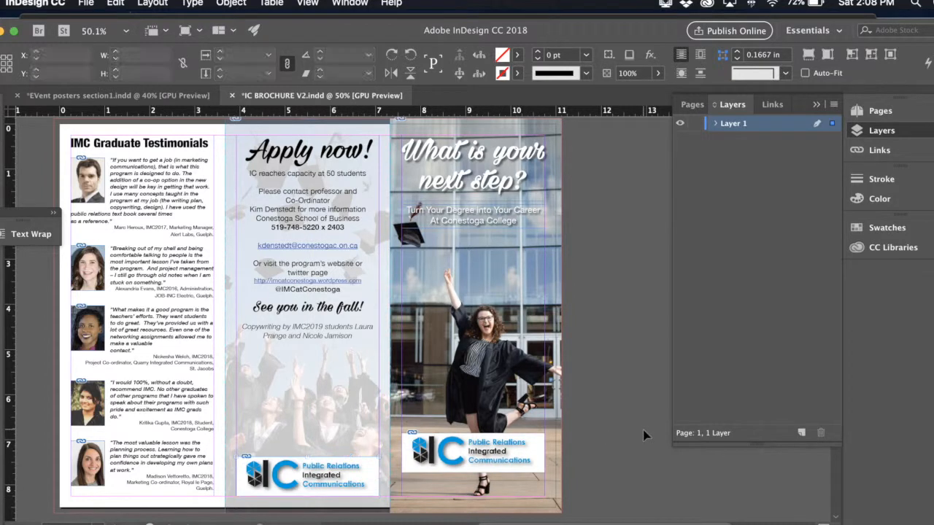
- Check the fonts of the "Apply now!" and "IMC Graduate Testimonials" headings and review the text columns on the inside page
scroll(644, 436, left, 2)
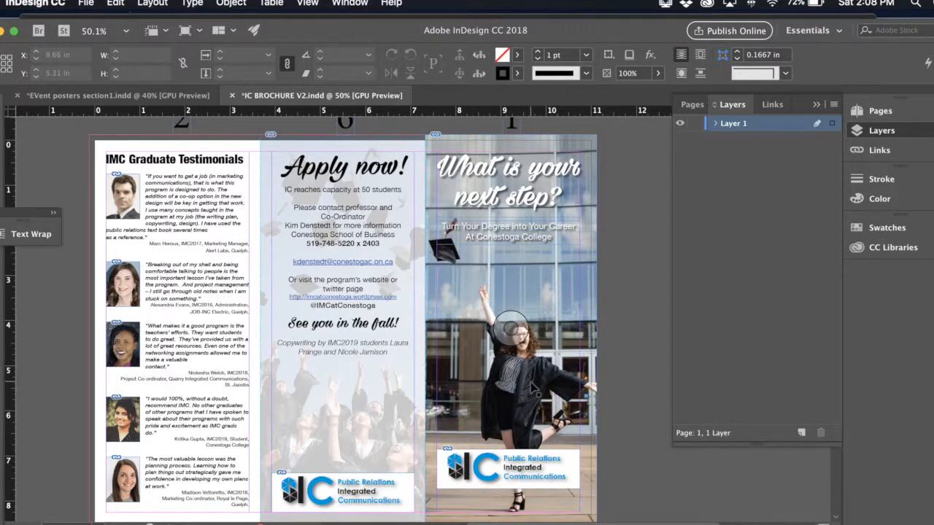
scroll(378, 411, down, 3)
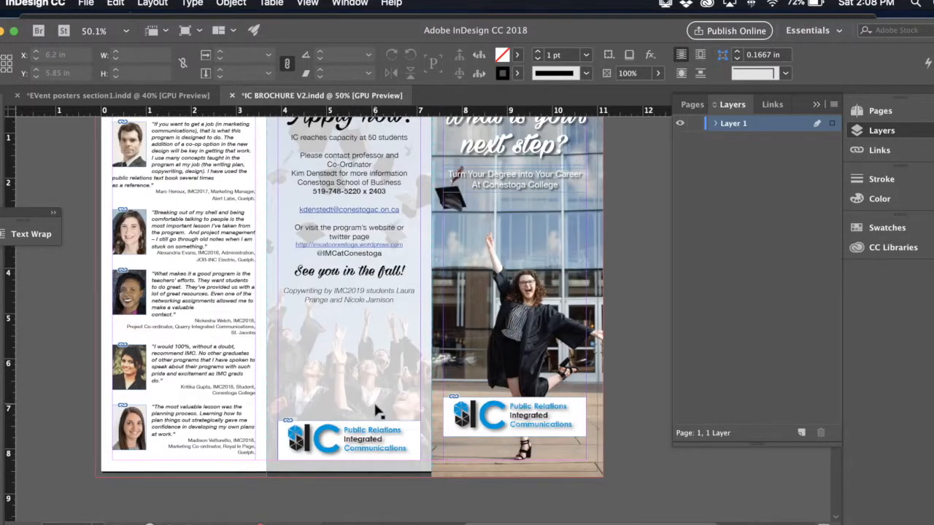
scroll(377, 405, up, 3)
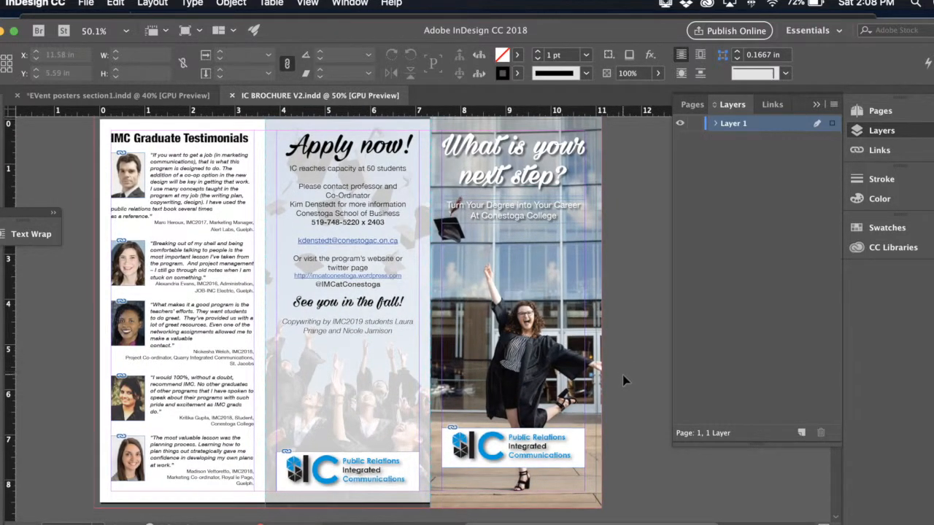
scroll(622, 365, up, 3)
double_click(327, 218)
drag(324, 217, 358, 219)
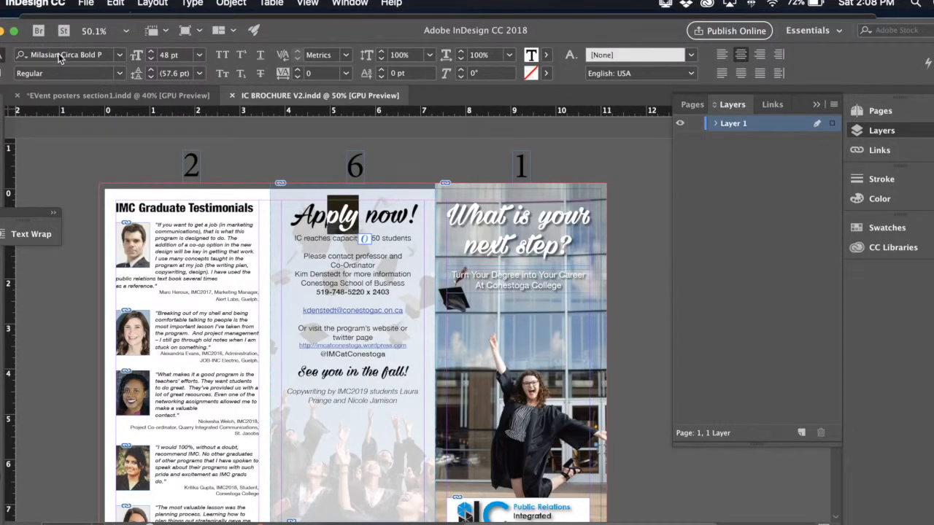
double_click(168, 207)
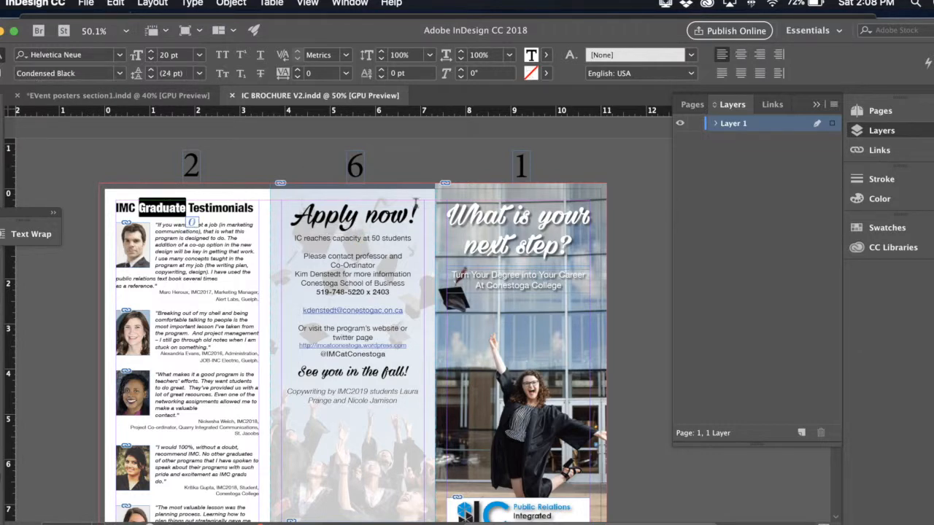
click(635, 306)
scroll(615, 326, down, 2)
scroll(617, 331, down, 10)
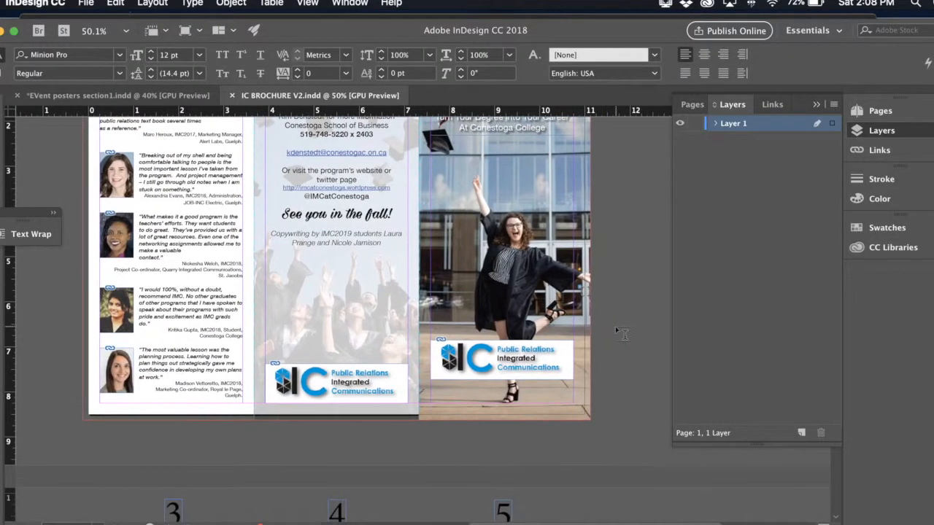
scroll(616, 329, up, 3)
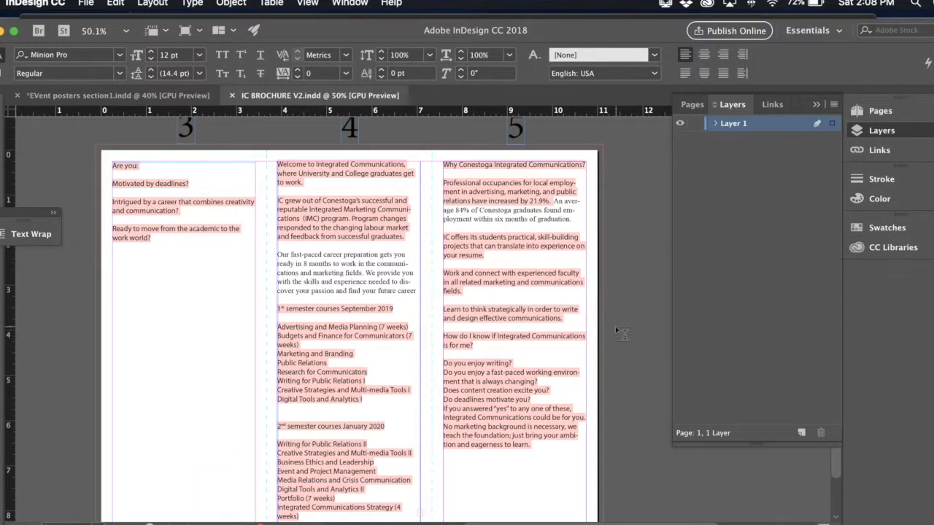
scroll(618, 332, up, 15)
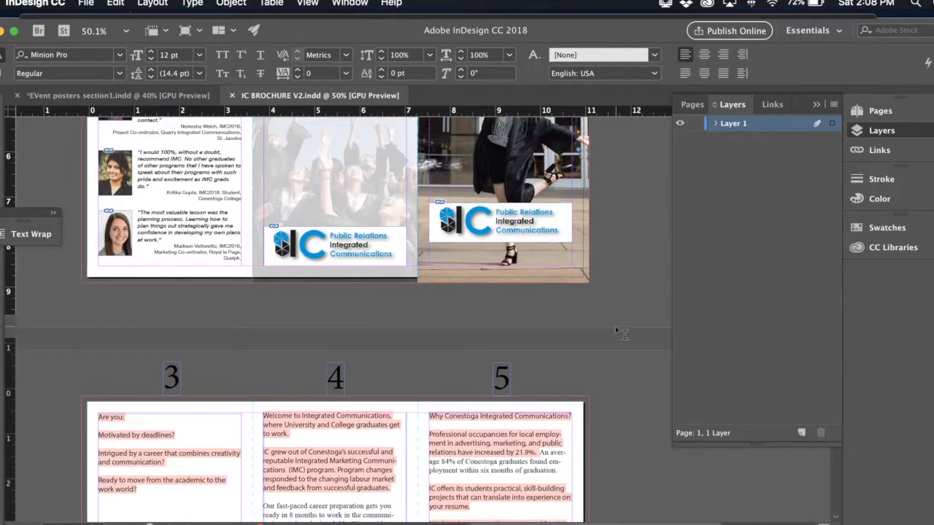
scroll(617, 332, up, 3)
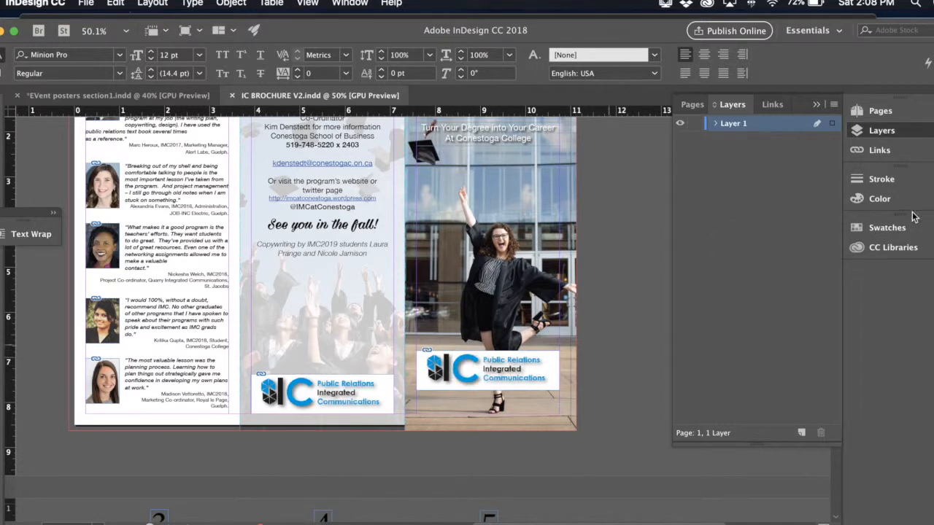
- Show the Swatches panel and sample a colour theme from the IC logo on the middle panel with the Color Theme tool
click(880, 199)
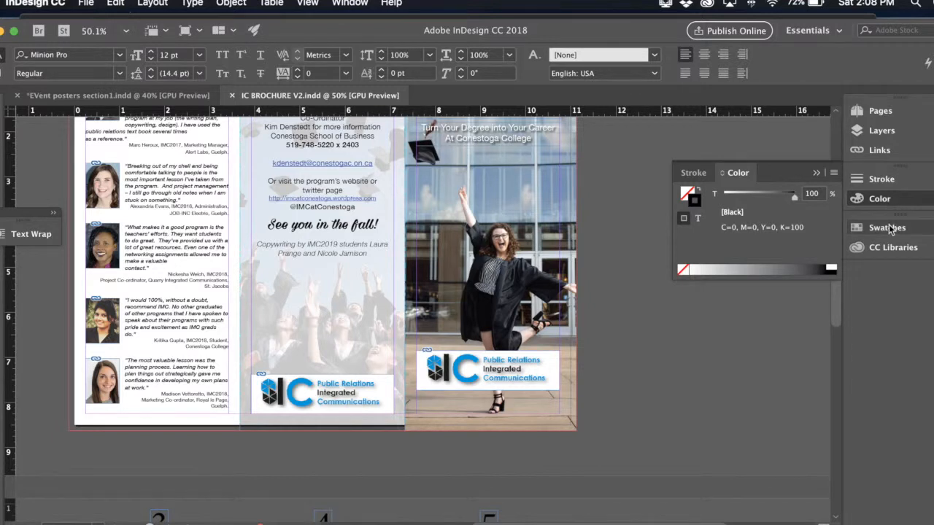
click(884, 228)
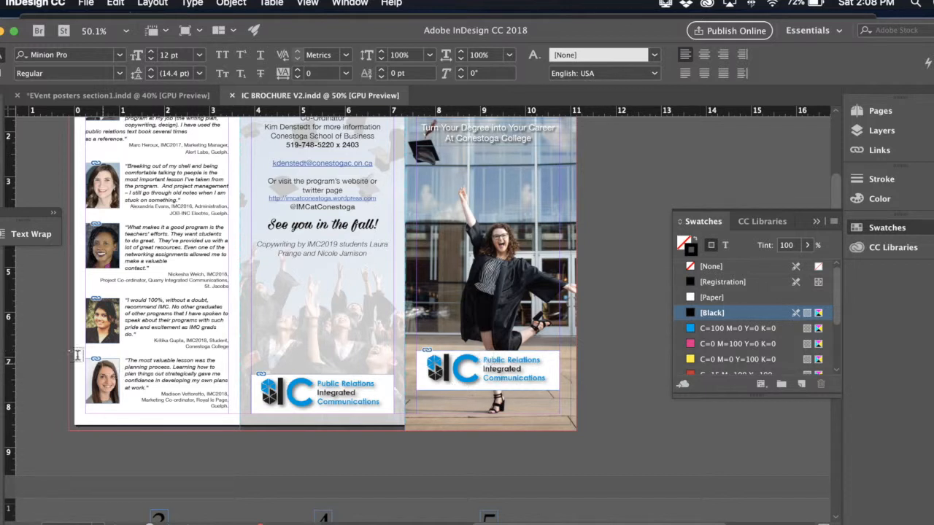
click(3, 401)
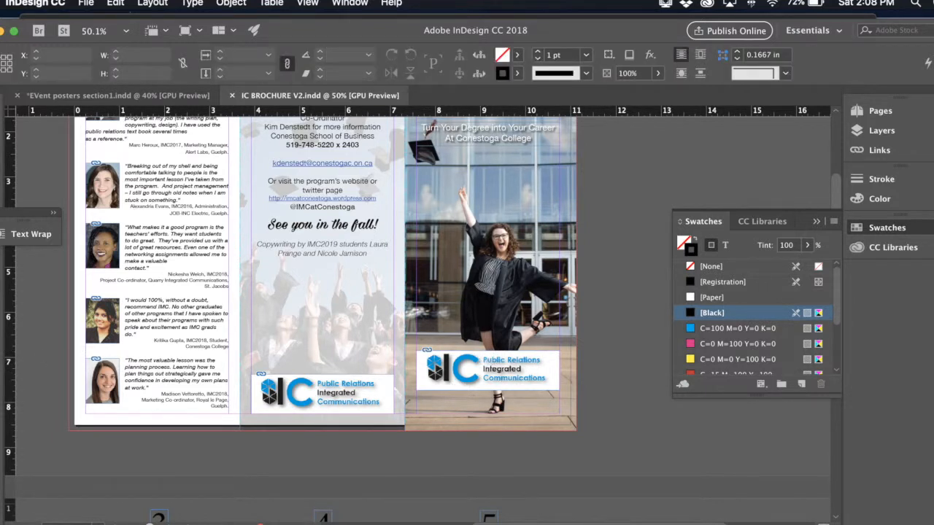
click(33, 413)
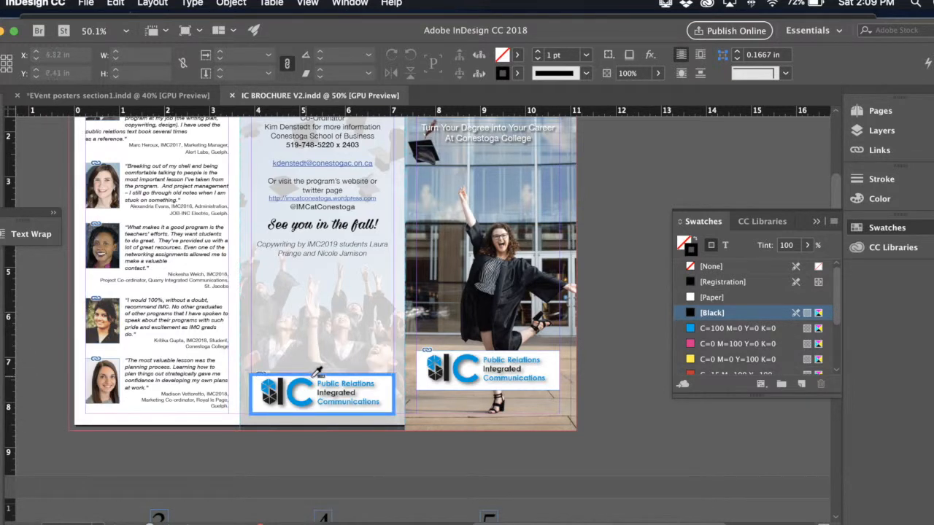
click(356, 387)
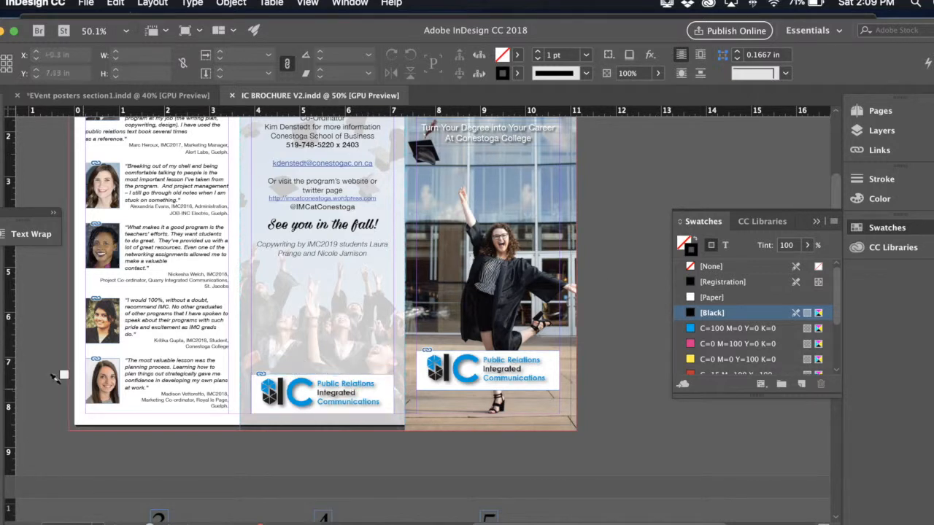
click(1, 406)
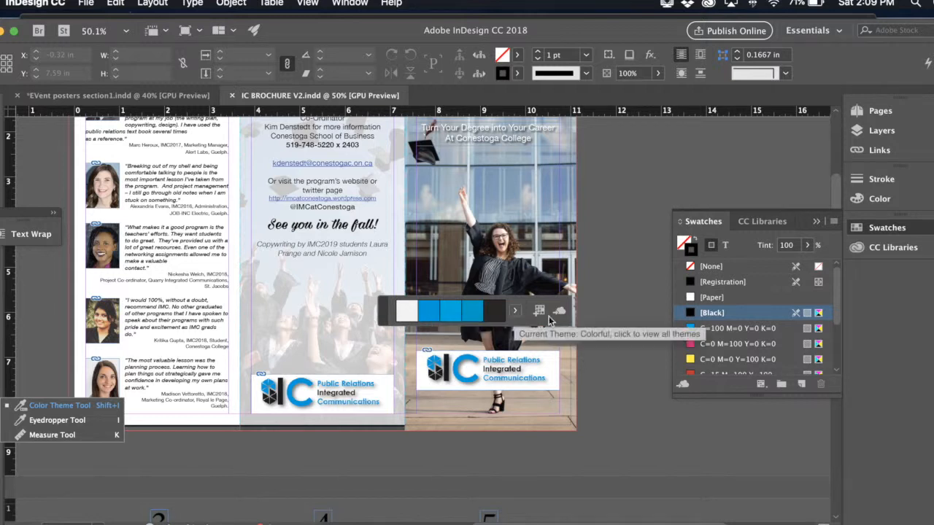
- Switch the sampled logo theme to Bright and enlarge the Swatches panel so that more swatches show
click(515, 313)
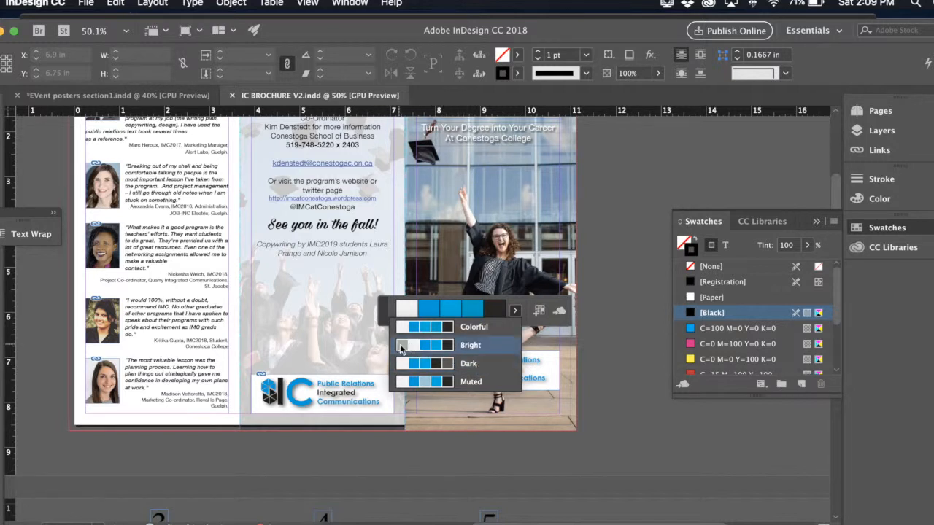
click(482, 347)
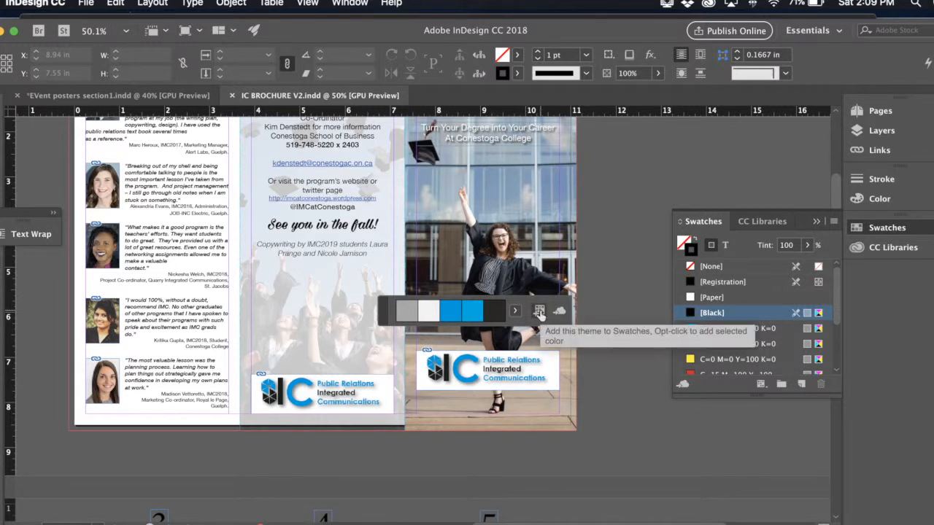
drag(759, 413, 759, 496)
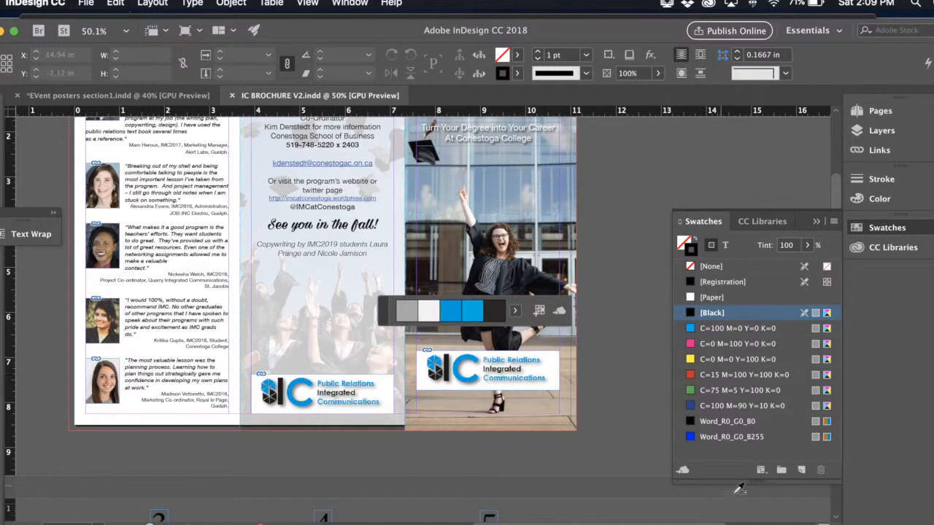
- Add the sampled Bright logo theme to the swatches and rename its colour group to "IC logo"
click(539, 312)
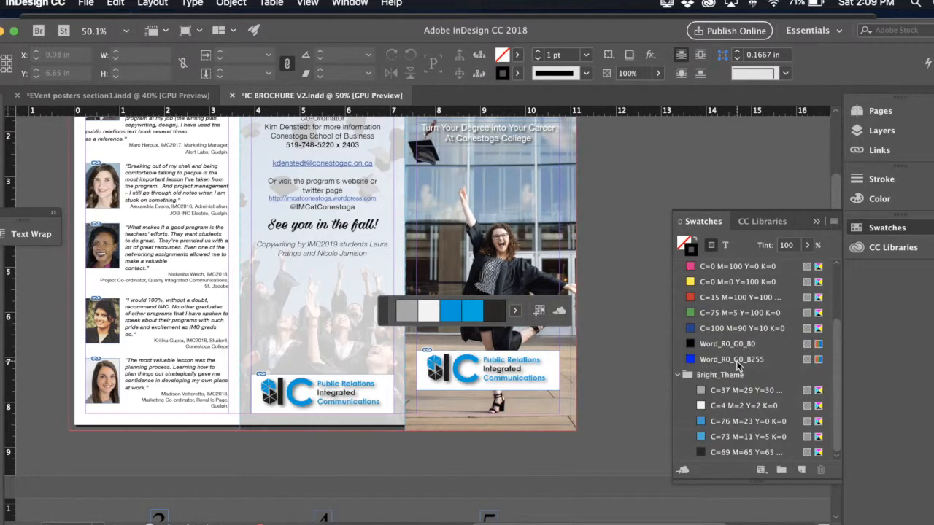
double_click(726, 375)
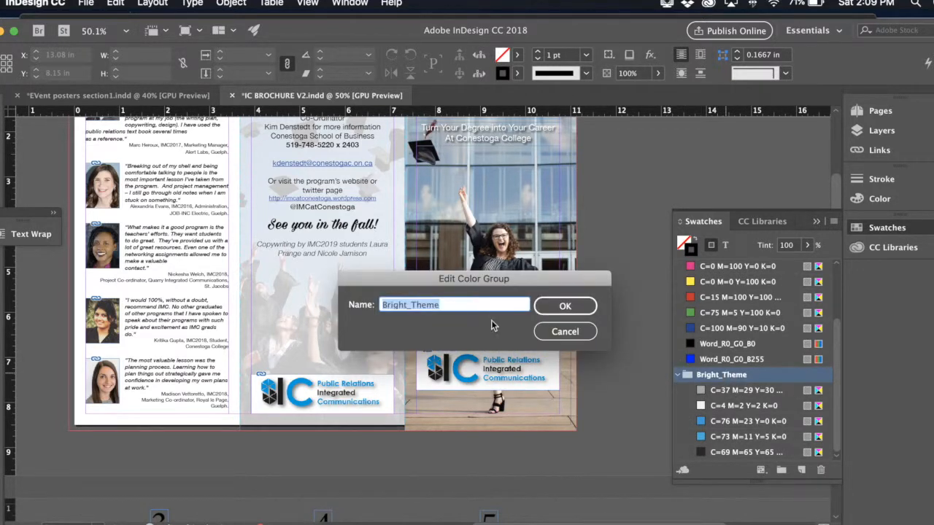
key(BackSpace)
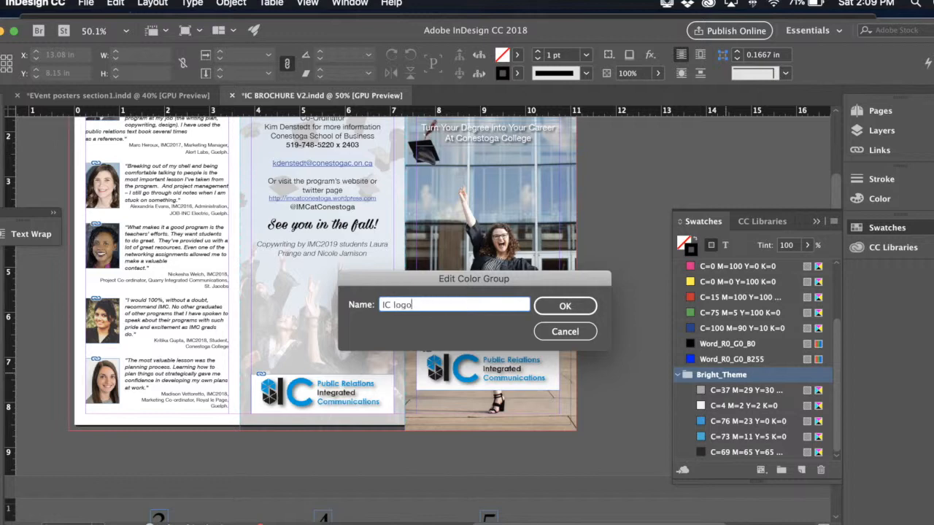
click(565, 306)
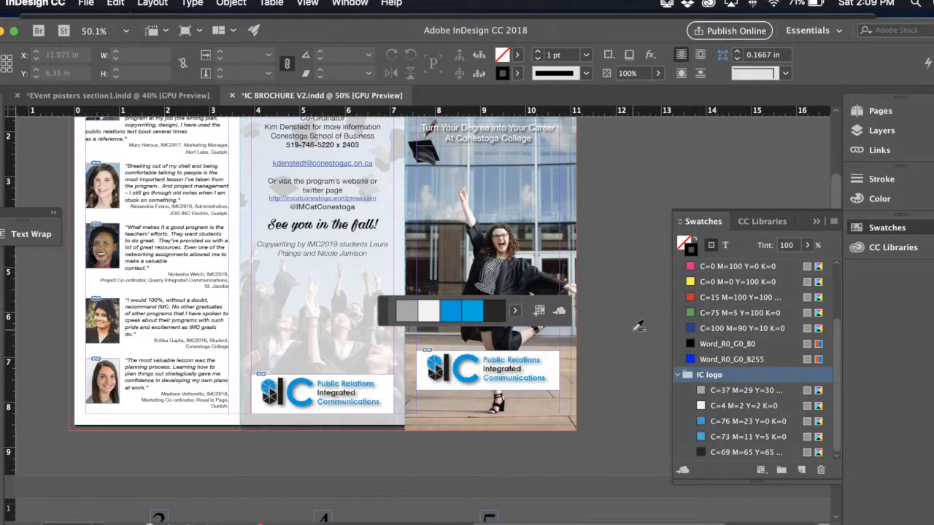
- Set all the "Are you:" text on inside panel 3 in Helvetica Neue Condensed Black
scroll(638, 326, down, 10)
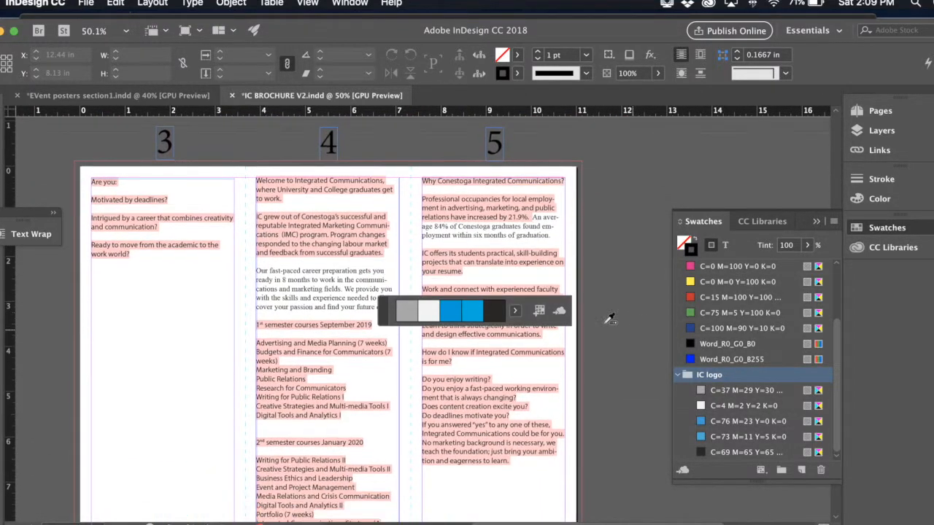
key(t)
drag(131, 256, 64, 166)
click(78, 59)
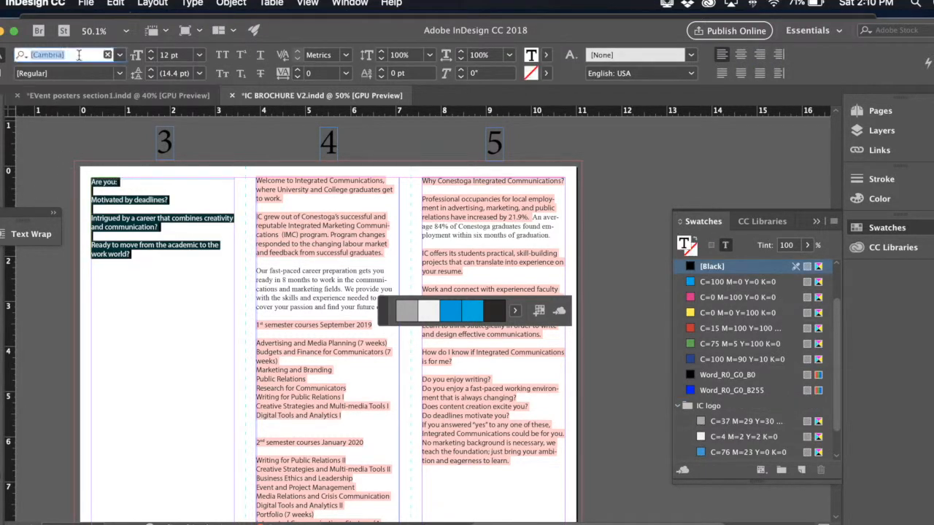
text(hel)
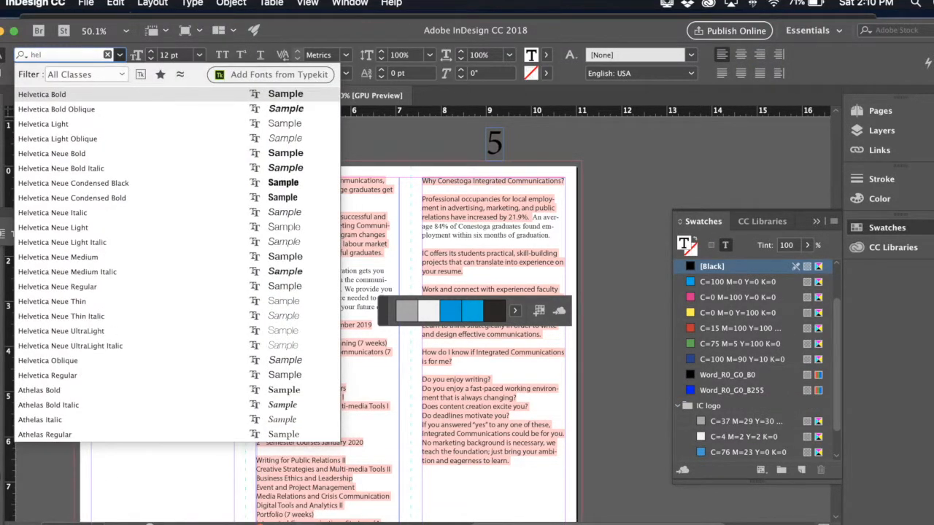
click(78, 184)
- Enlarge the "Are you:" line on panel 3 to 16 pt
drag(129, 184, 78, 184)
key(super+shift+period)
key(super+shift+period)
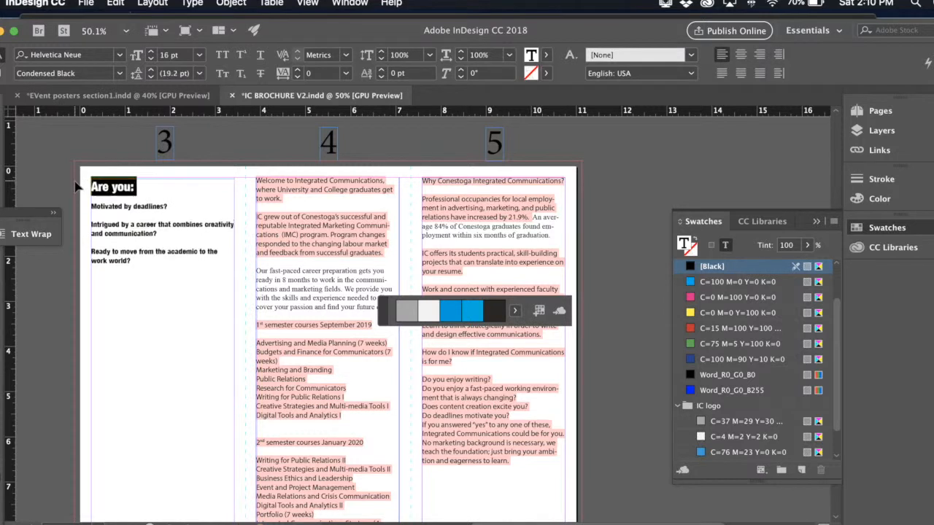
- Enlarge all of panel 3's text, bringing the questions to 20 pt with "Are you:" proportionally bigger, and align it right
drag(133, 262, 72, 176)
key(super+shift+period)
key(super+shift+period)
key(super+shift+period)
key(super+shift+period)
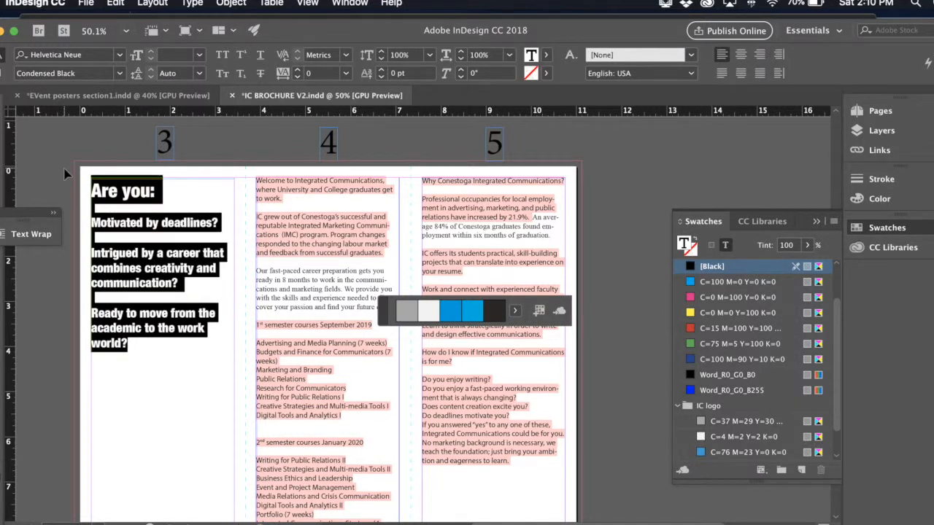
click(760, 55)
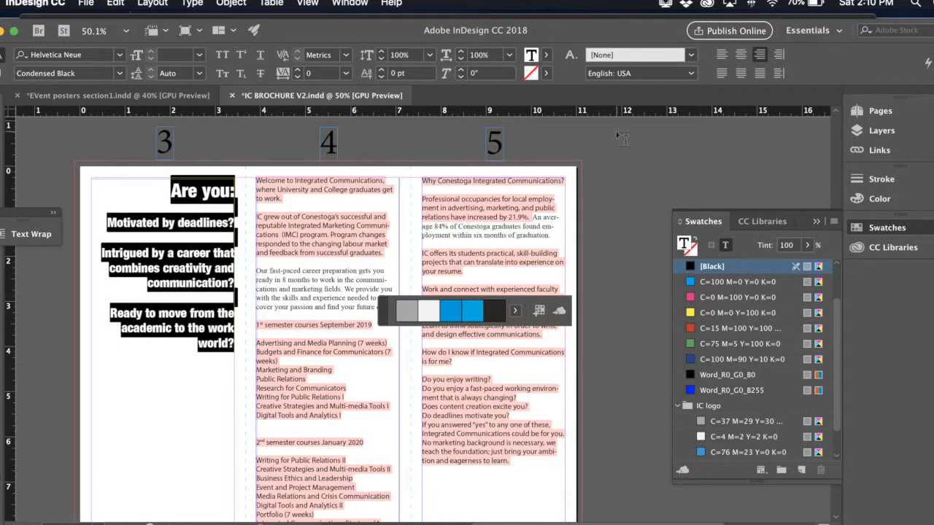
scroll(175, 286, down, 2)
drag(234, 153, 170, 154)
click(101, 58)
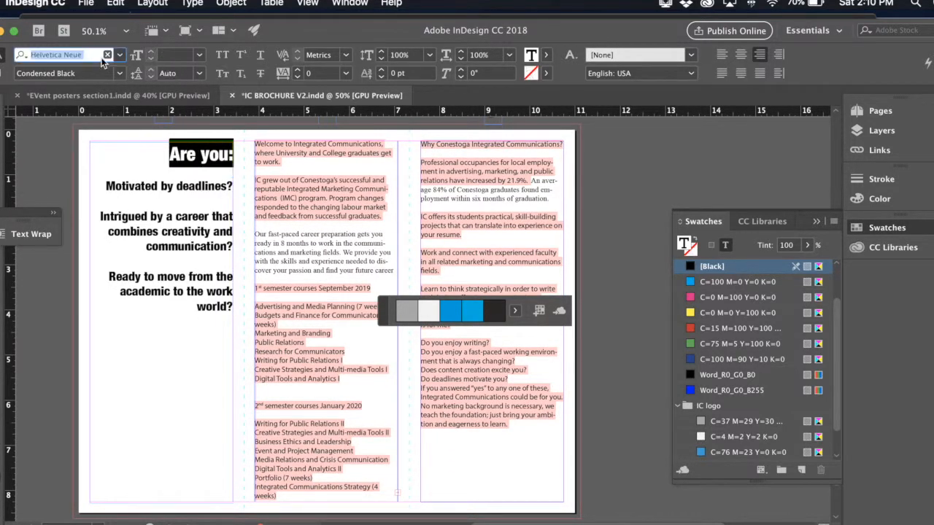
text(mali)
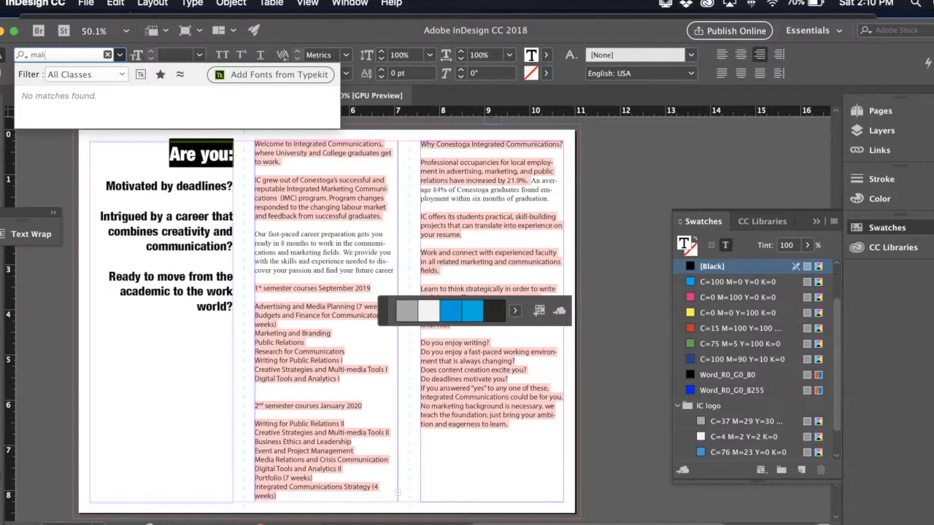
key(BackSpace)
key(BackSpace)
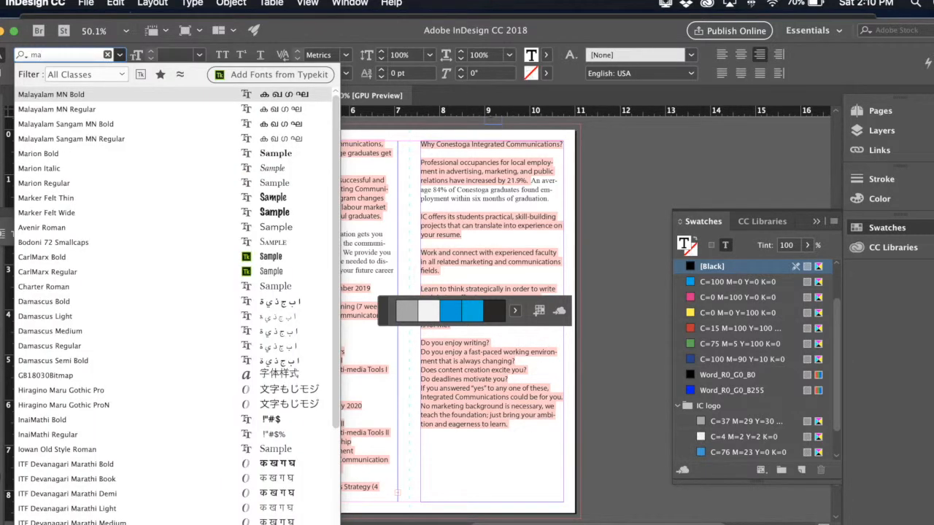
text(l)
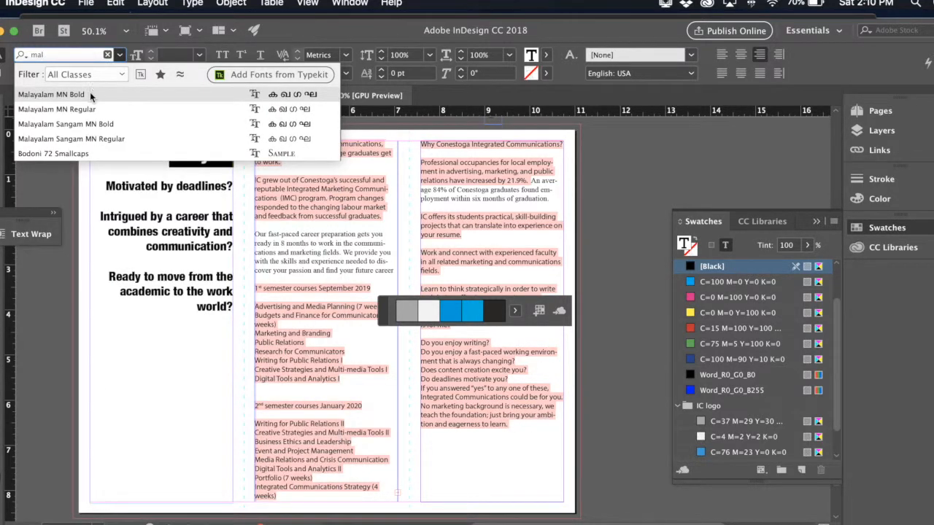
drag(68, 56, 32, 61)
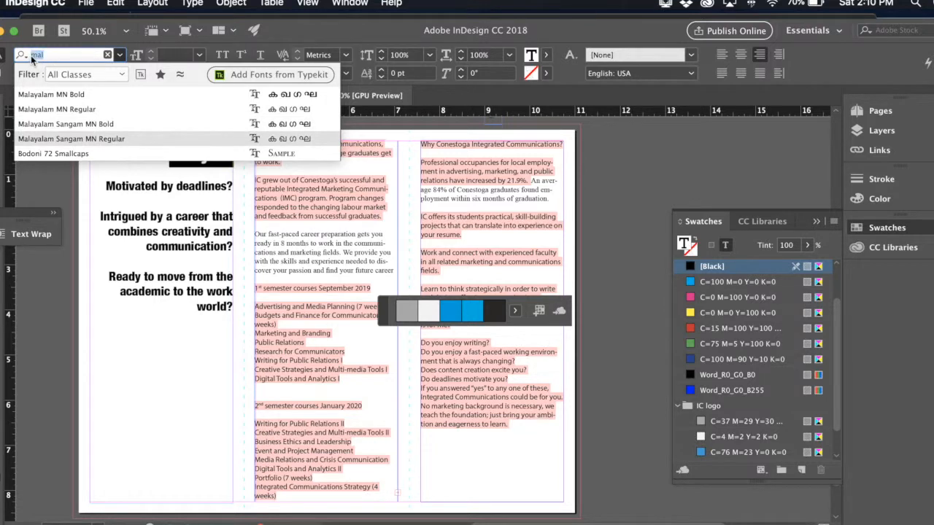
key(Escape)
- Look up the script font used in "See you in the fall!" and apply Milasian Circa Bold PERSONAL to the "Are you:" heading
scroll(297, 217, up, 10)
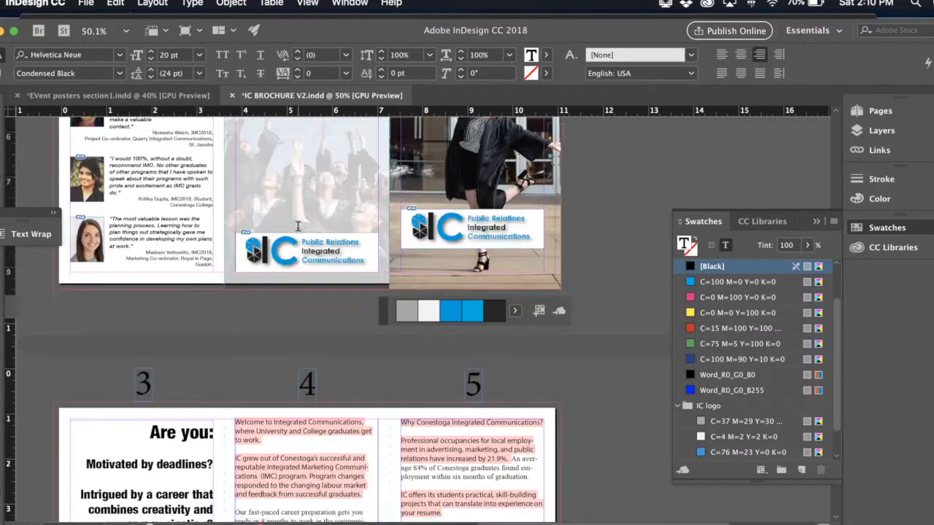
double_click(305, 211)
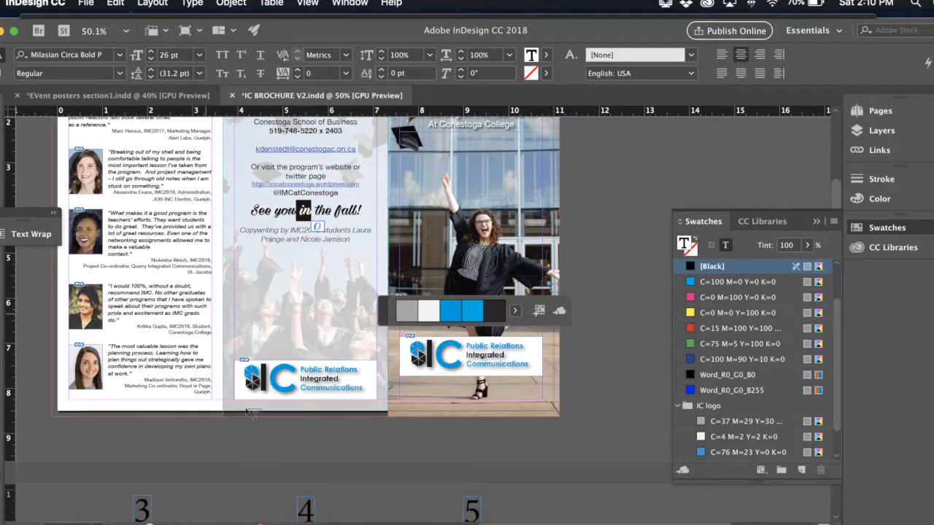
scroll(266, 431, down, 8)
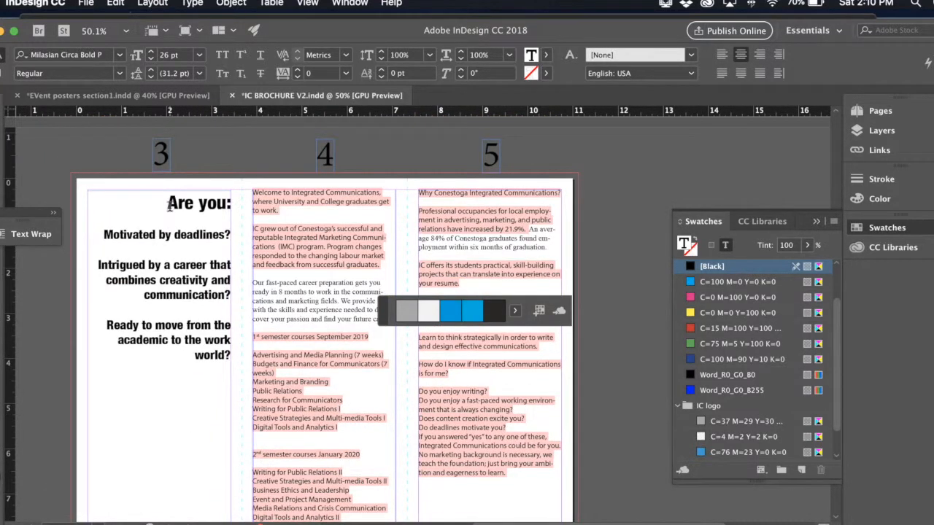
triple_click(170, 210)
click(92, 55)
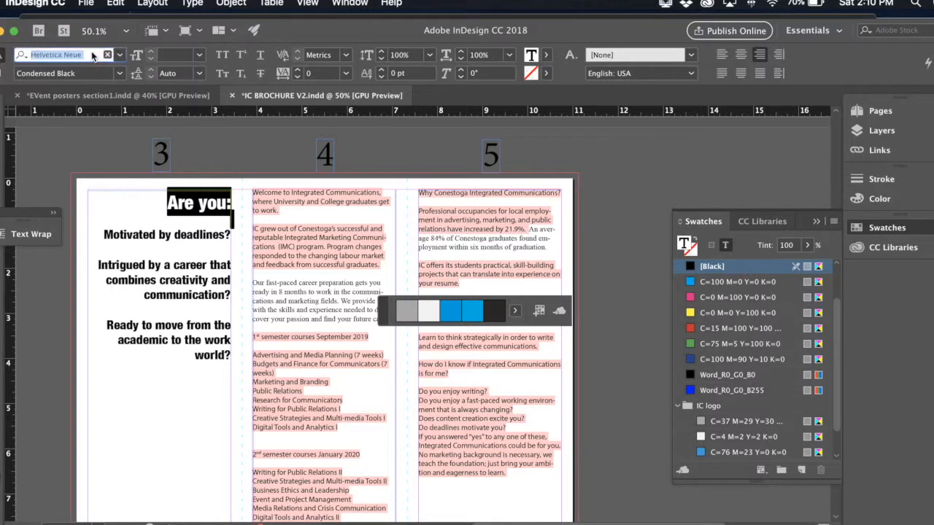
text(mil)
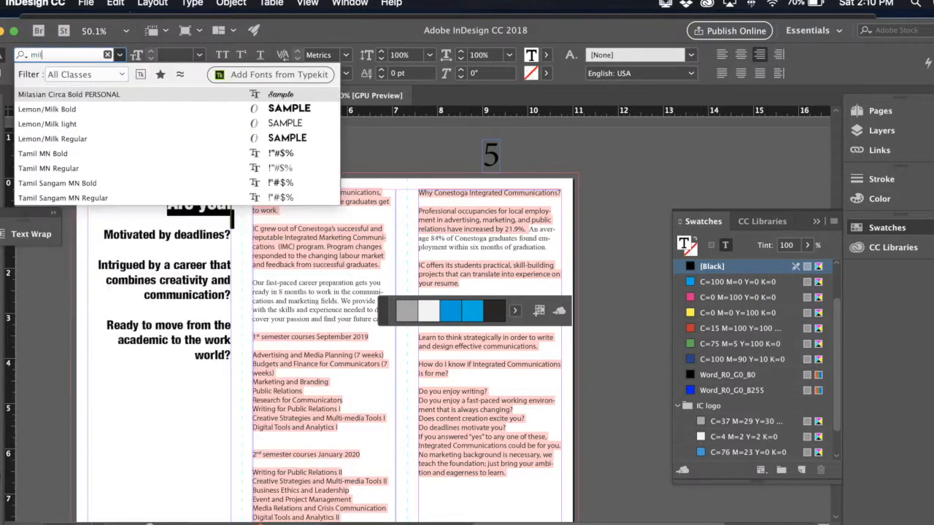
click(89, 96)
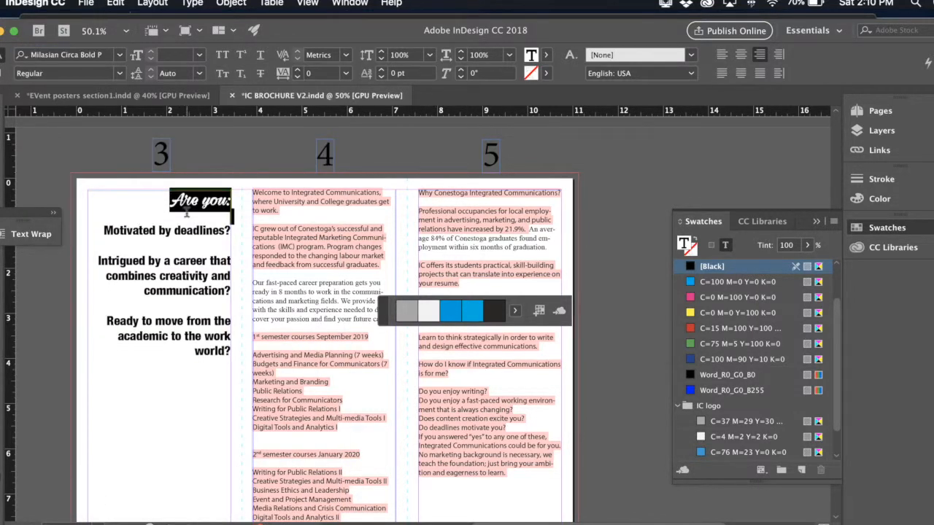
- Enlarge the "Are you:" script heading on panel 3 to 46 pt
key(super+shift+period)
key(super+shift+period)
key(super+shift+period)
scroll(188, 211, up, 10)
scroll(190, 214, down, 12)
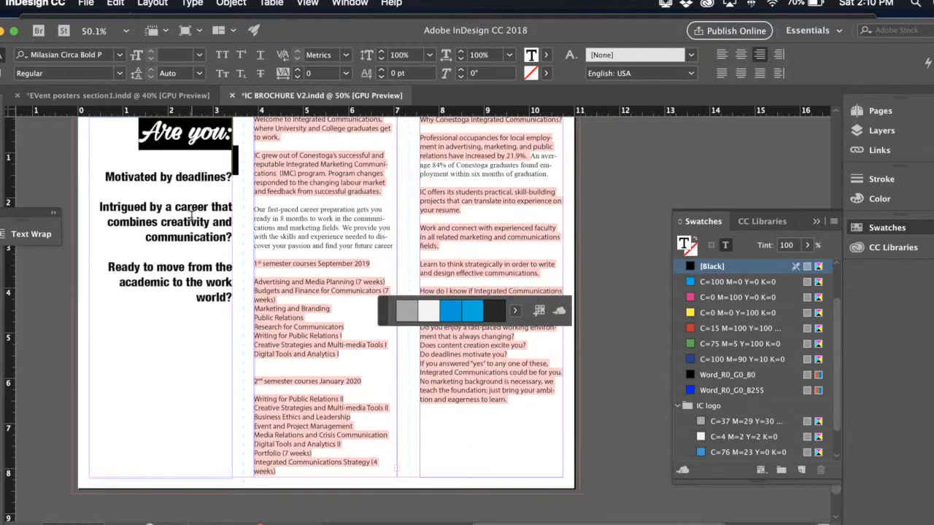
scroll(191, 212, up, 2)
click(181, 163)
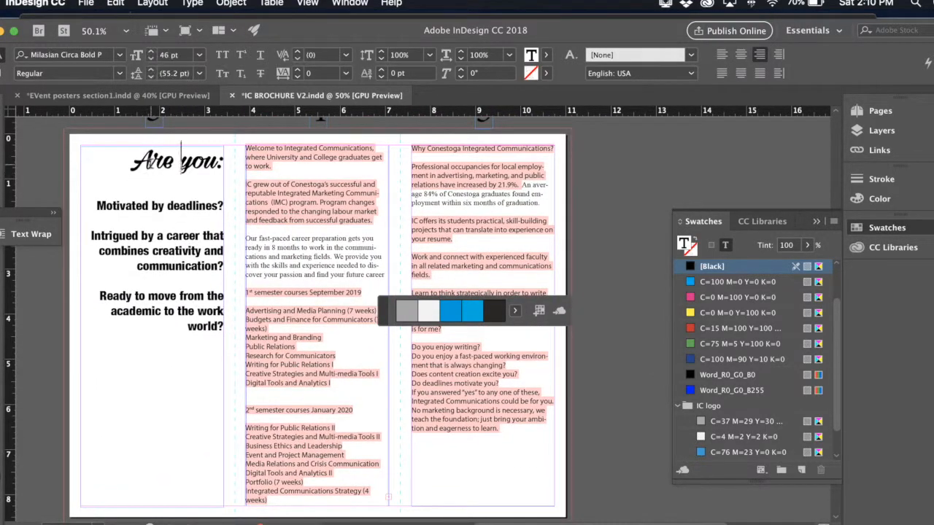
- Colour the "Are you:" heading with the C=76 M=23 Y=0 K=0 blue from the IC logo group
drag(131, 161, 232, 203)
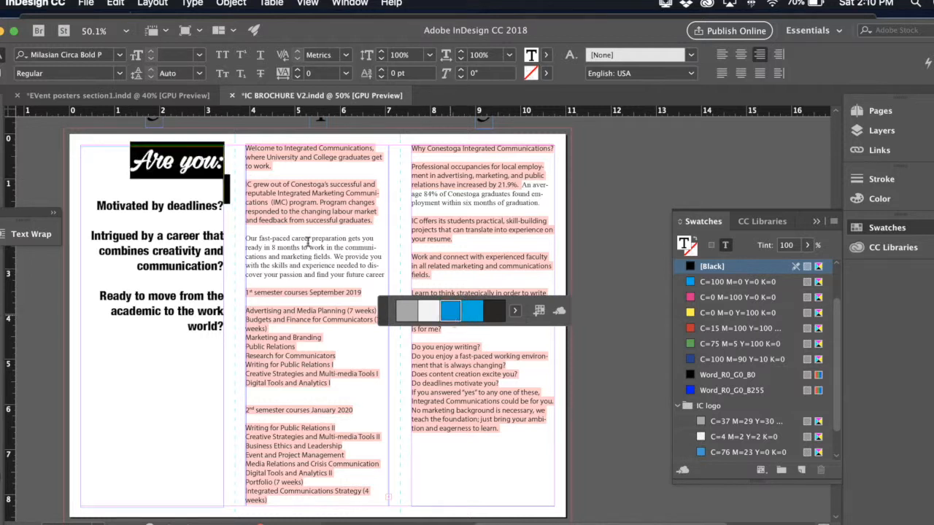
click(750, 452)
click(363, 304)
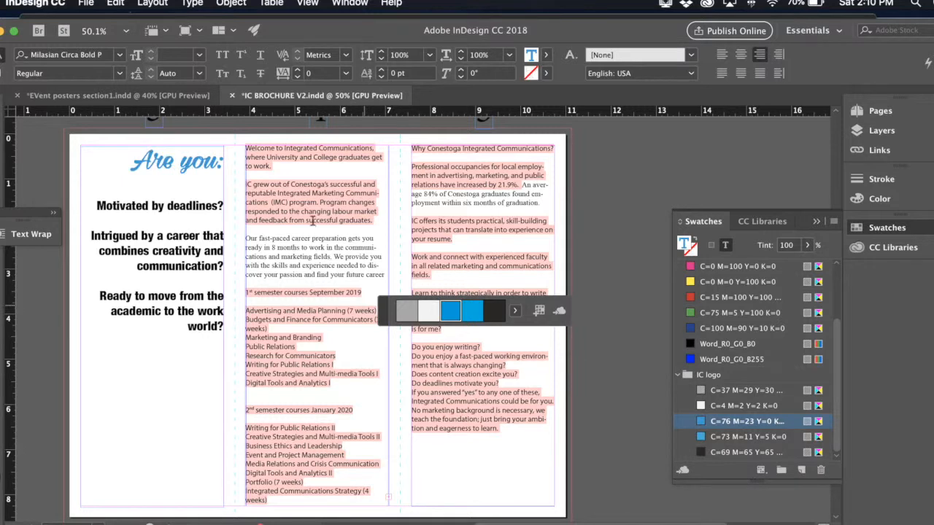
- Colour the "Apply now!" heading on the outside page with the IC logo group's C=76 M=23 Y=0 K=0 blue and deselect it
scroll(313, 221, up, 5)
scroll(313, 222, up, 7)
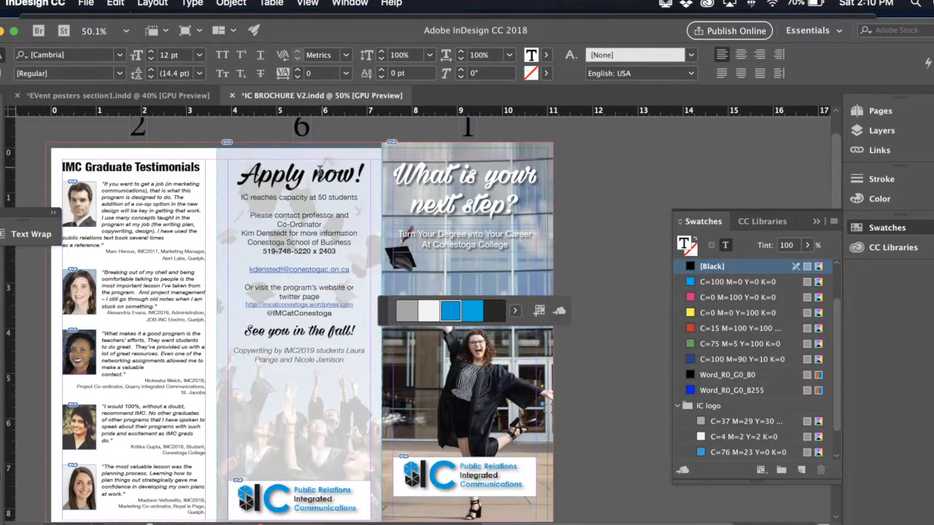
triple_click(318, 170)
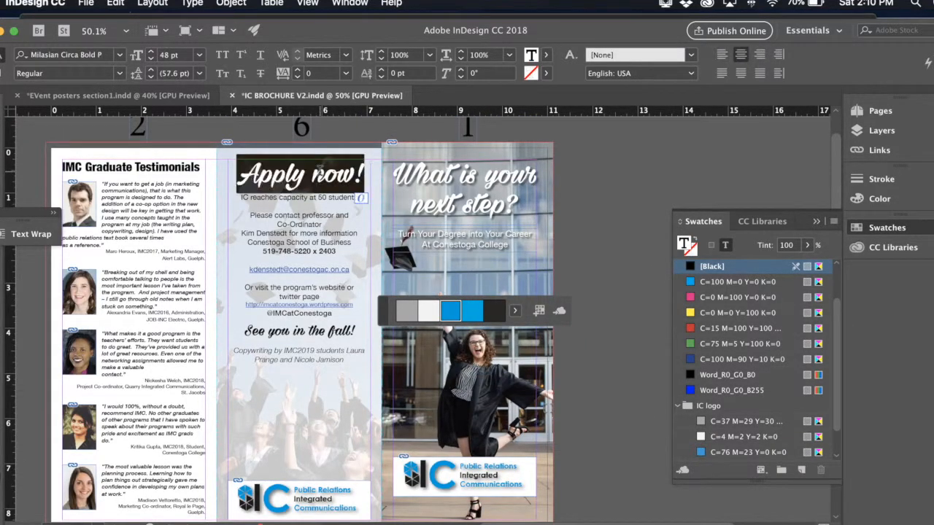
click(732, 453)
key(super+shift+a)
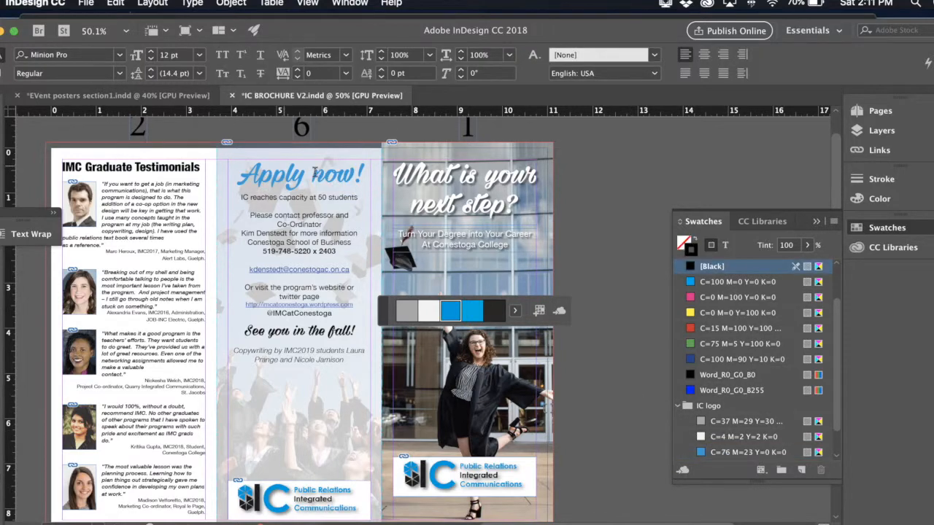
- Colour the "See you in the fall!" line with the C=76 M=23 Y=0 K=0 logo blue and deselect it
scroll(427, 447, down, 4)
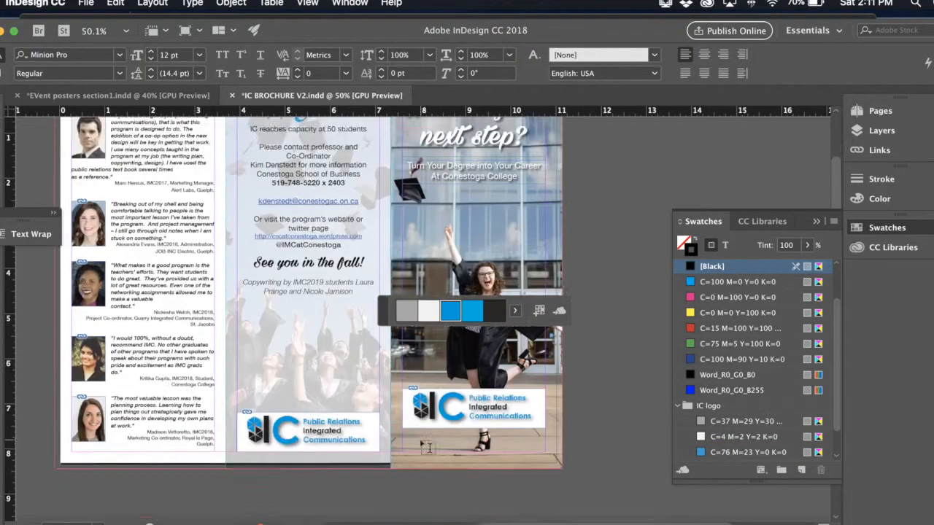
scroll(428, 447, down, 10)
scroll(429, 446, up, 3)
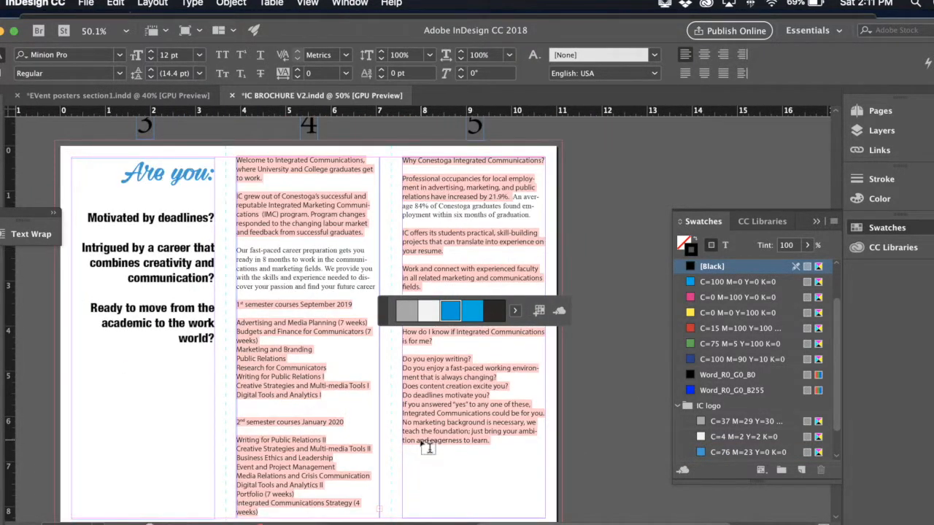
scroll(428, 447, up, 8)
drag(354, 291, 241, 293)
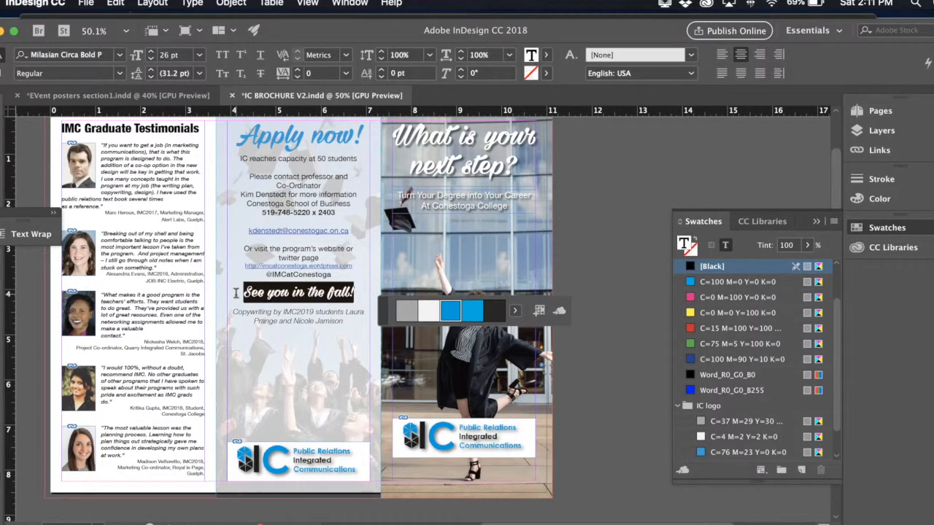
click(724, 452)
click(595, 443)
scroll(591, 443, up, 2)
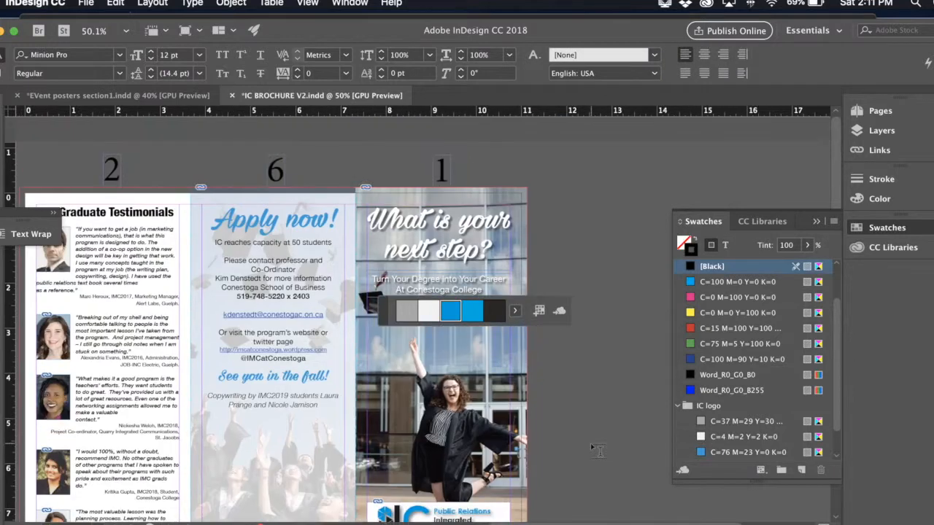
- Colour the "IMC Graduate Testimonials" heading on panel 2 with the IC logo group's C=76 M=23 Y=0 K=0 blue and deselect it
scroll(553, 400, down, 4)
scroll(553, 401, up, 2)
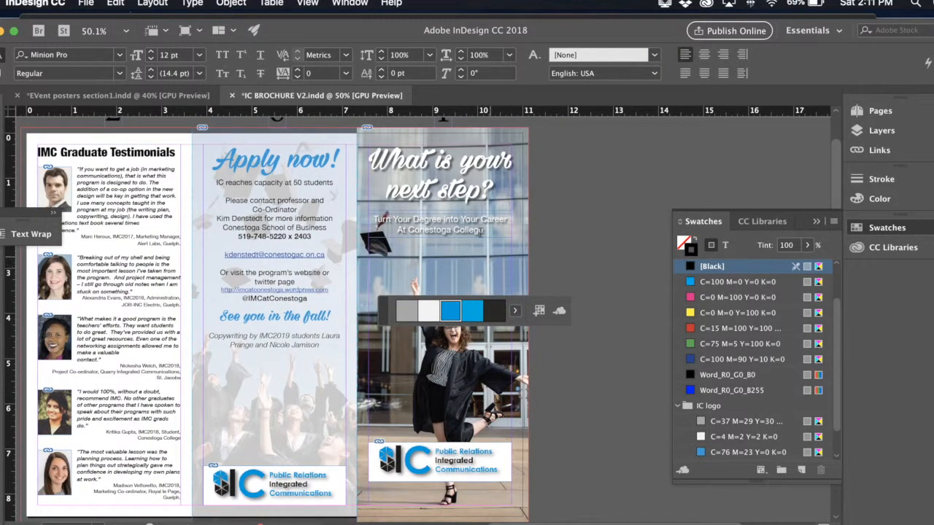
scroll(440, 179, left, 2)
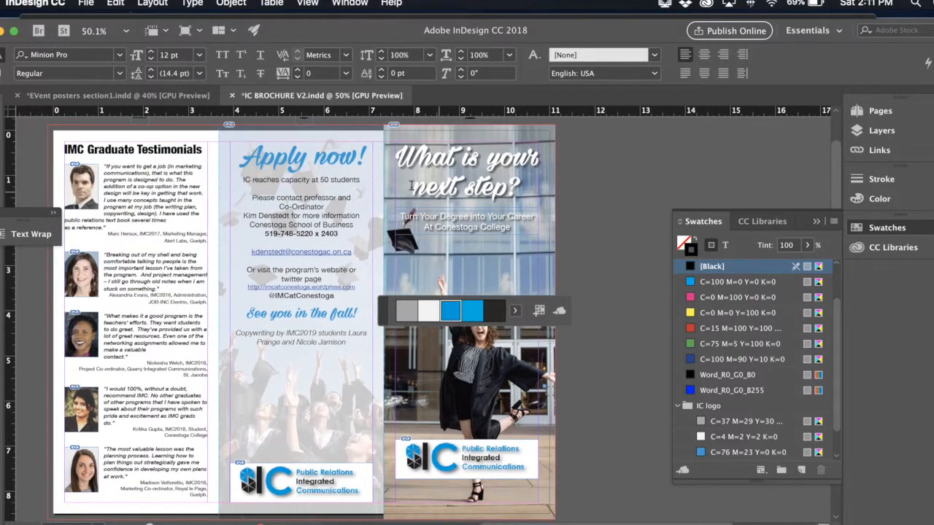
double_click(145, 149)
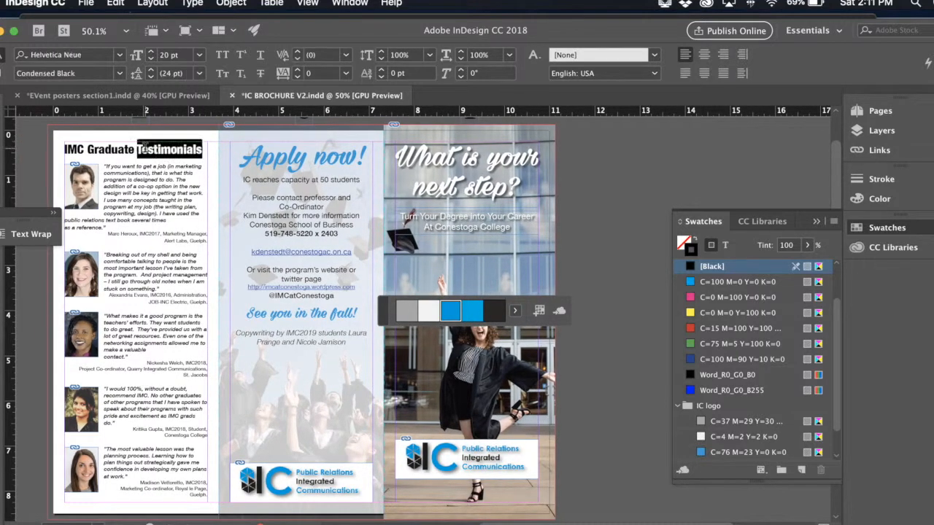
click(194, 150)
drag(194, 150, 64, 149)
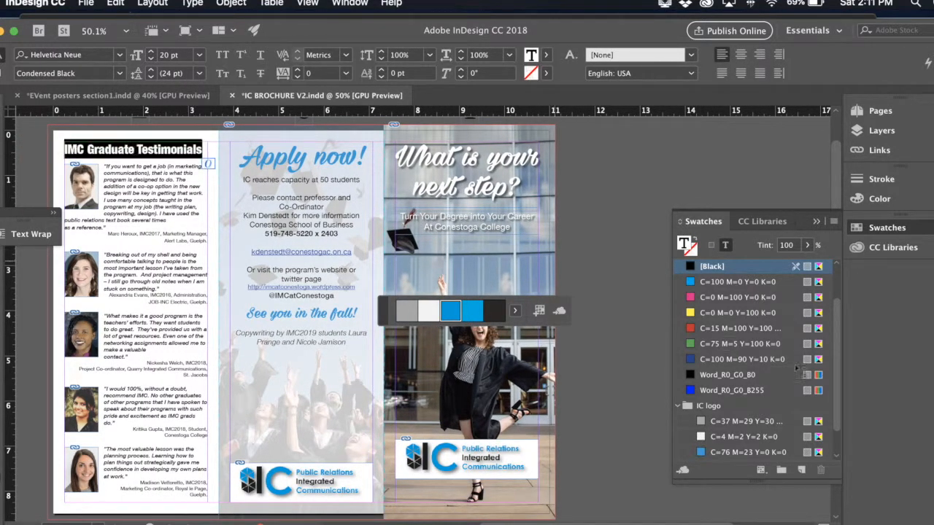
click(744, 452)
click(148, 175)
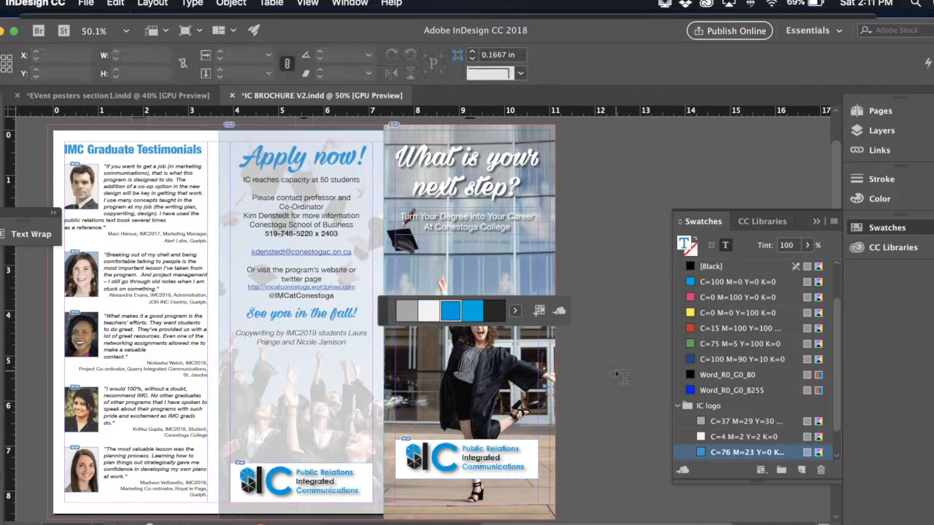
- Compare the inside page with the outside page and check the font settings of the "IMC Graduate Testimonials" heading
scroll(304, 372, down, 10)
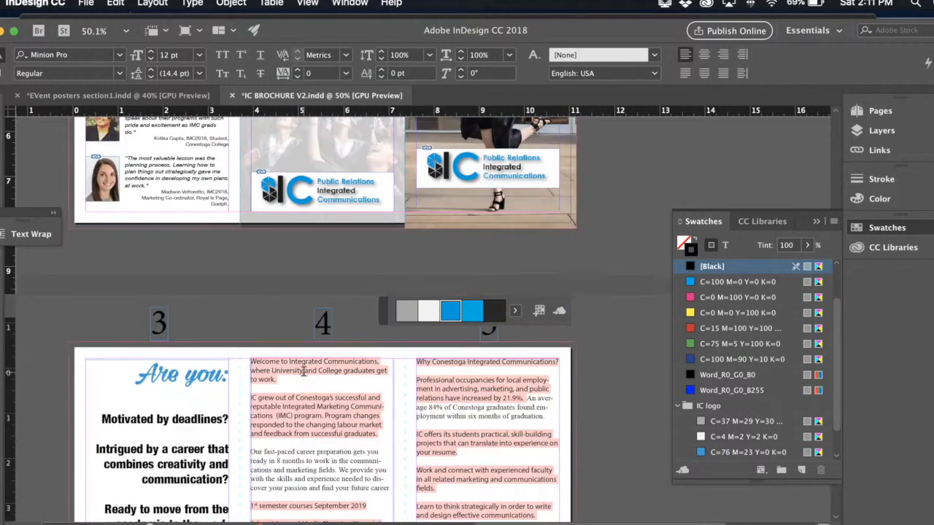
scroll(125, 250, up, 2)
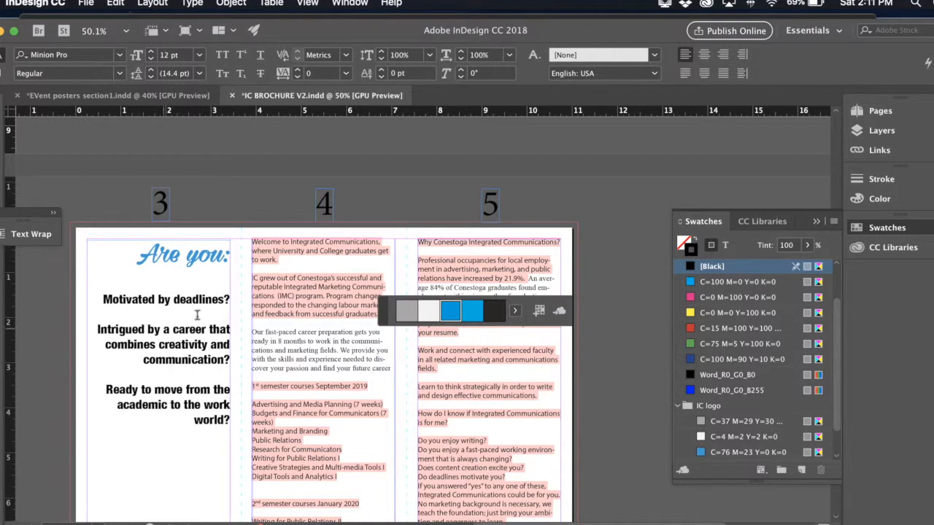
scroll(218, 390, up, 10)
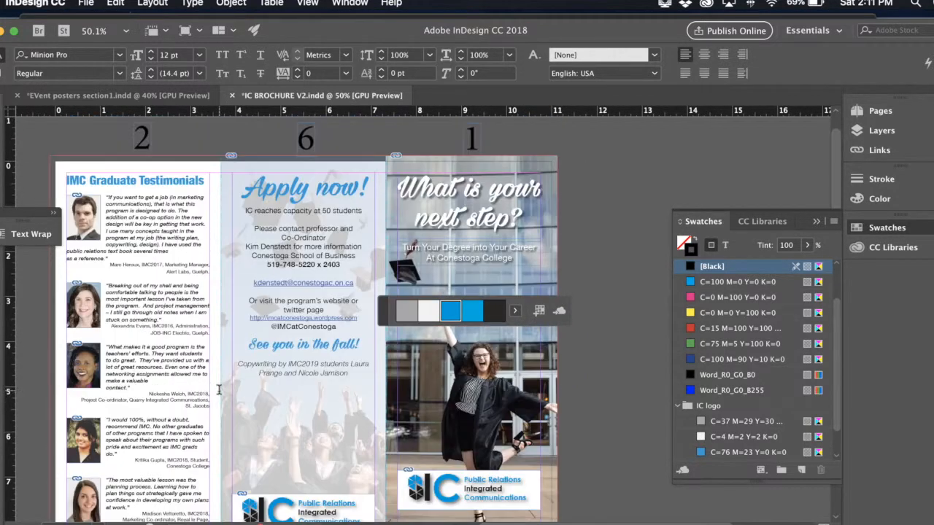
drag(205, 181, 58, 182)
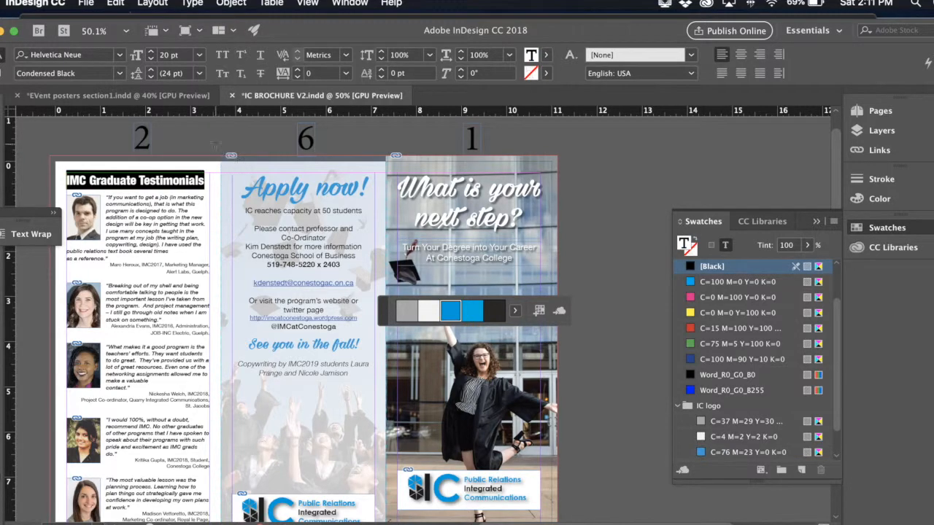
click(225, 161)
- Set all the text in panel 4's frame on the inside page to Helvetica Neue Regular
scroll(322, 339, down, 10)
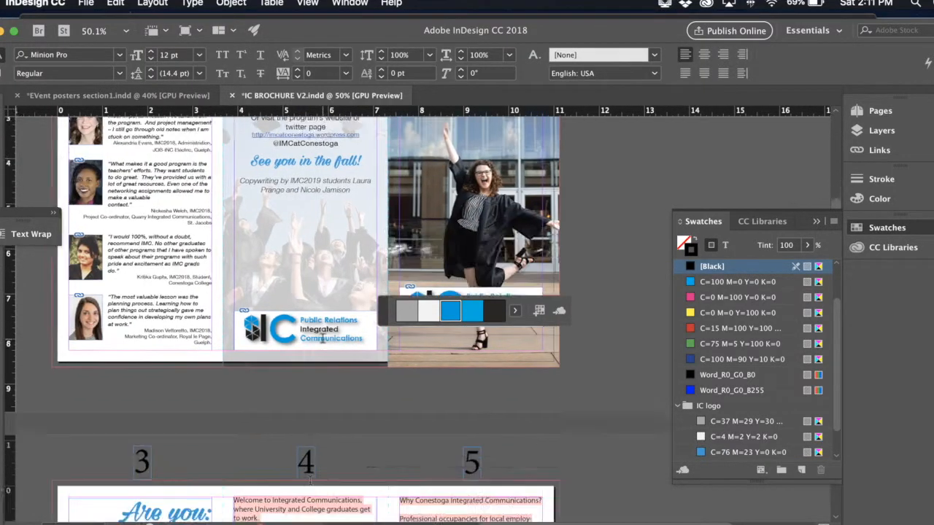
scroll(322, 339, down, 2)
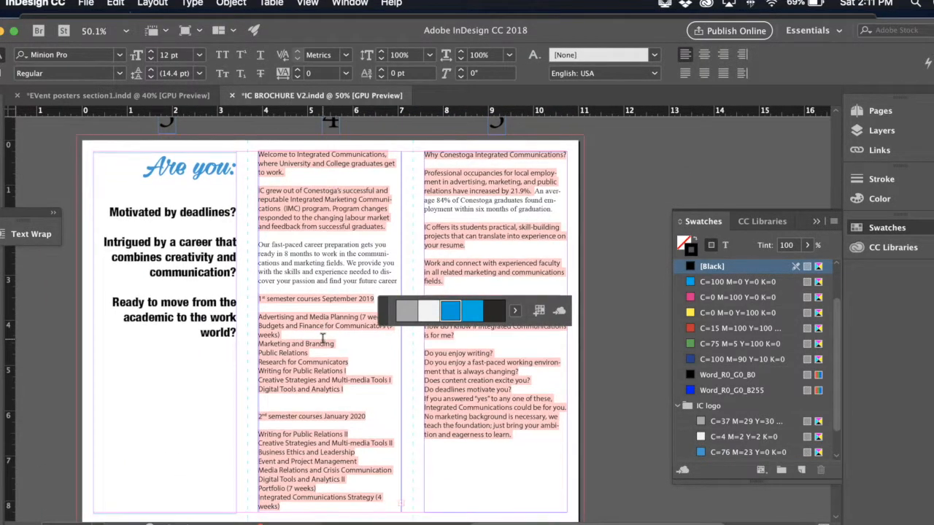
click(298, 264)
click(299, 263)
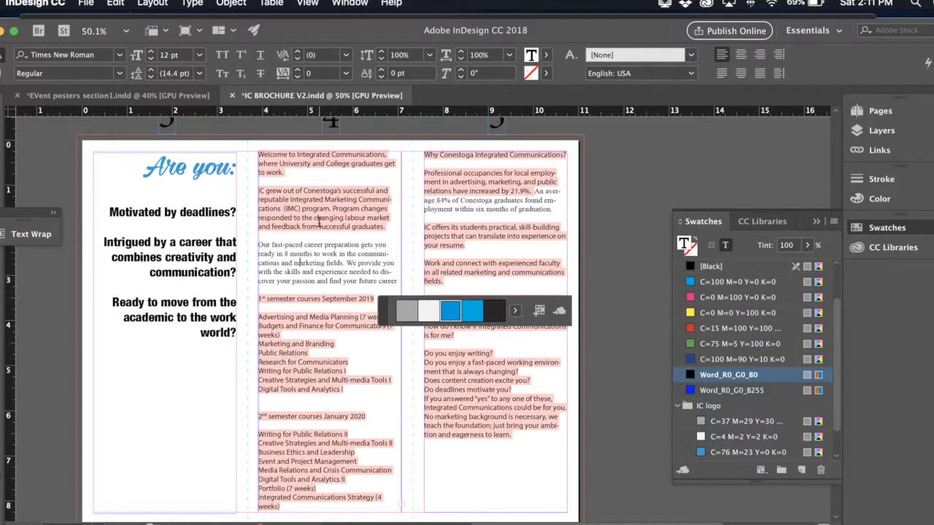
key(super+a)
click(90, 55)
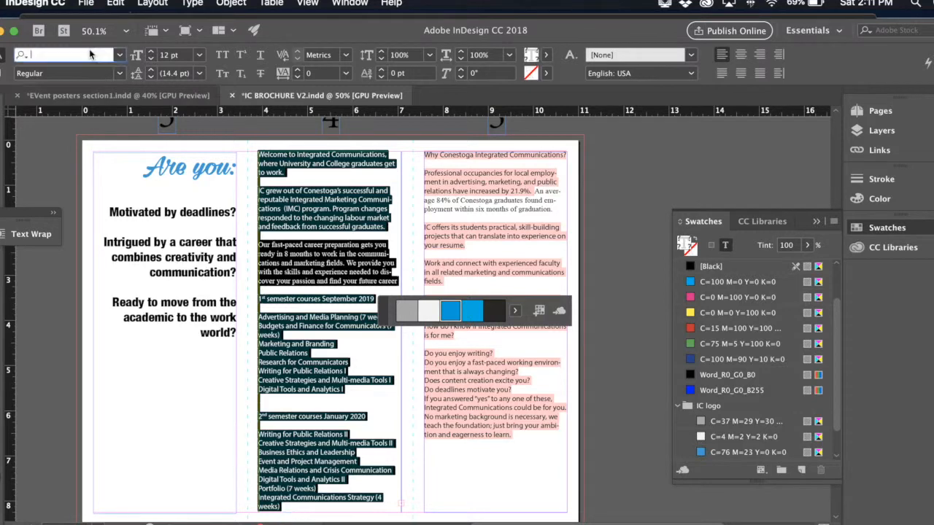
text(hel)
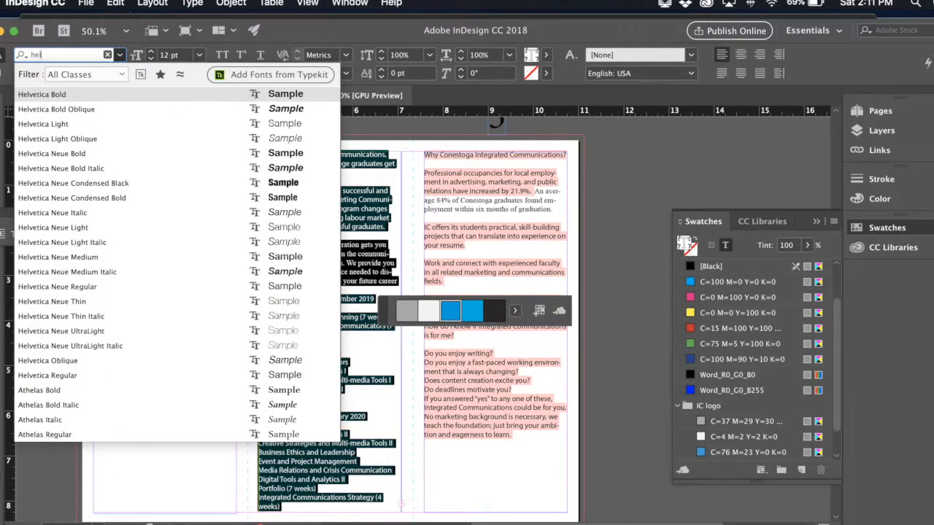
text(ve)
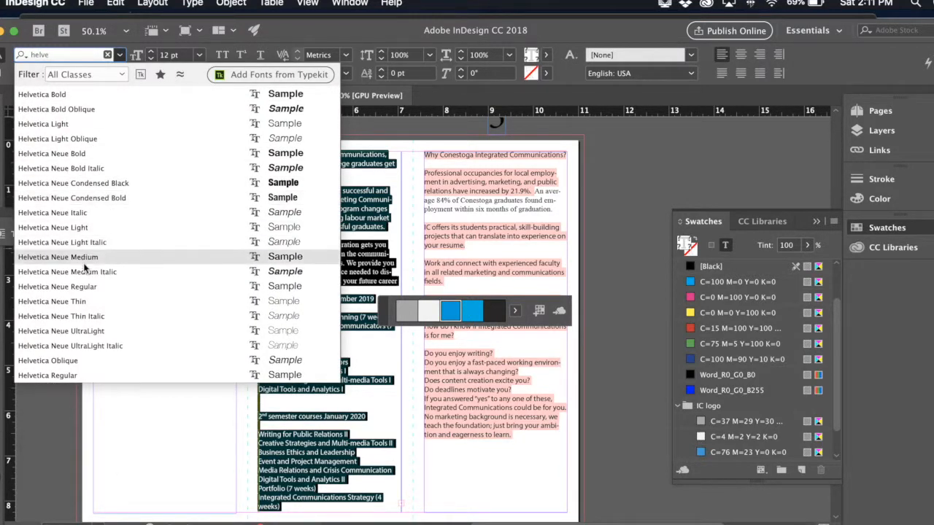
click(79, 288)
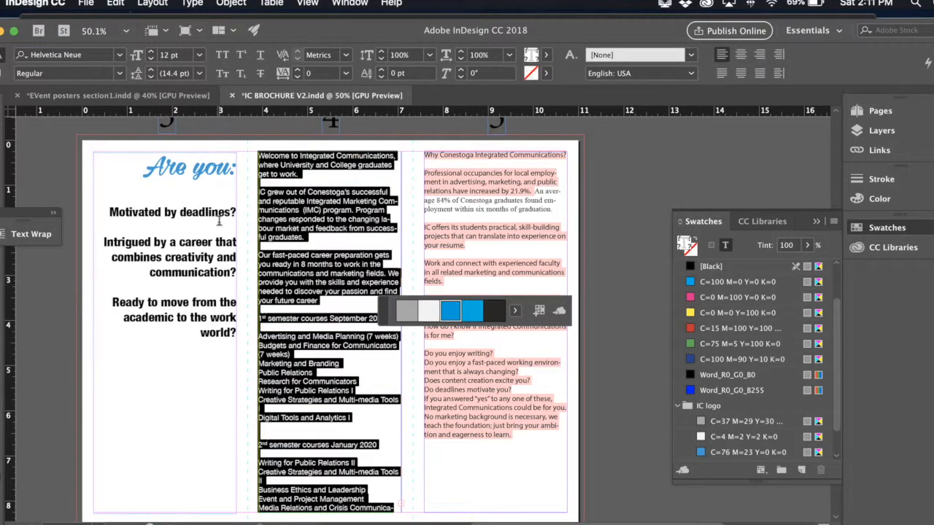
click(303, 165)
- Remove the empty line beneath the "1st semester courses September 2019" heading on panel 4
scroll(291, 339, down, 2)
scroll(291, 339, right, 2)
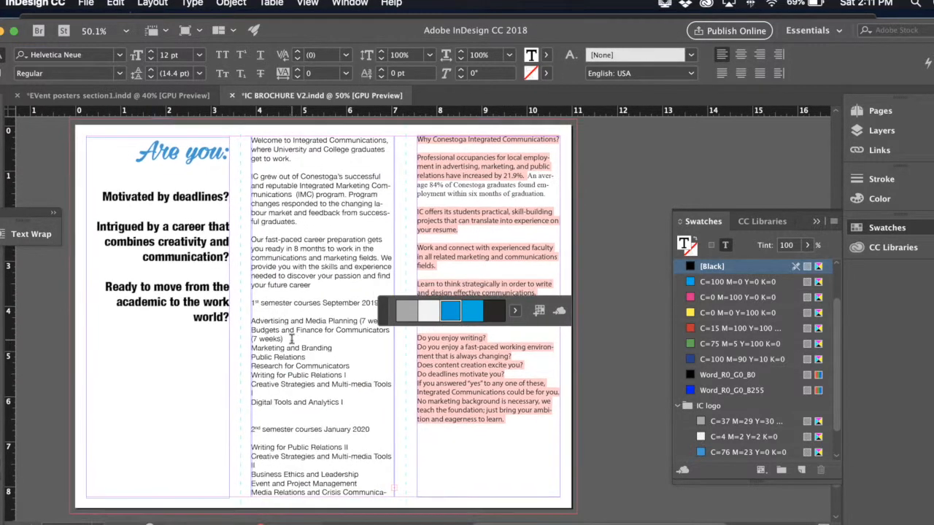
click(232, 299)
key(BackSpace)
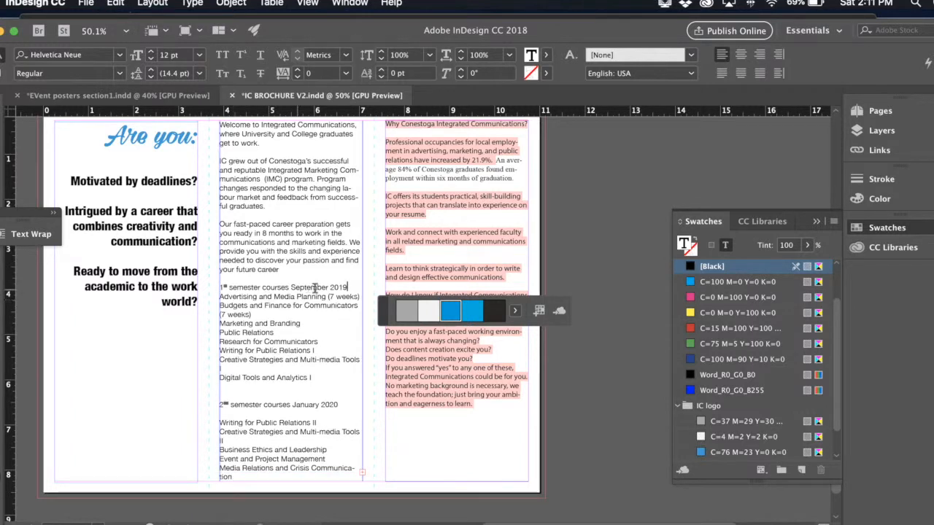
- Try Bold on the "1st semester courses September 2019" heading, then set its font style to Condensed Black
drag(348, 289, 220, 289)
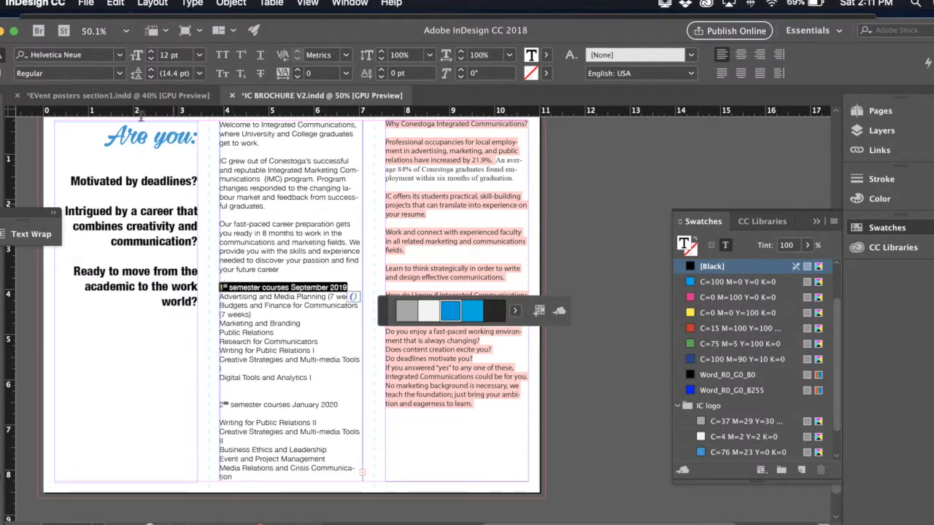
click(120, 73)
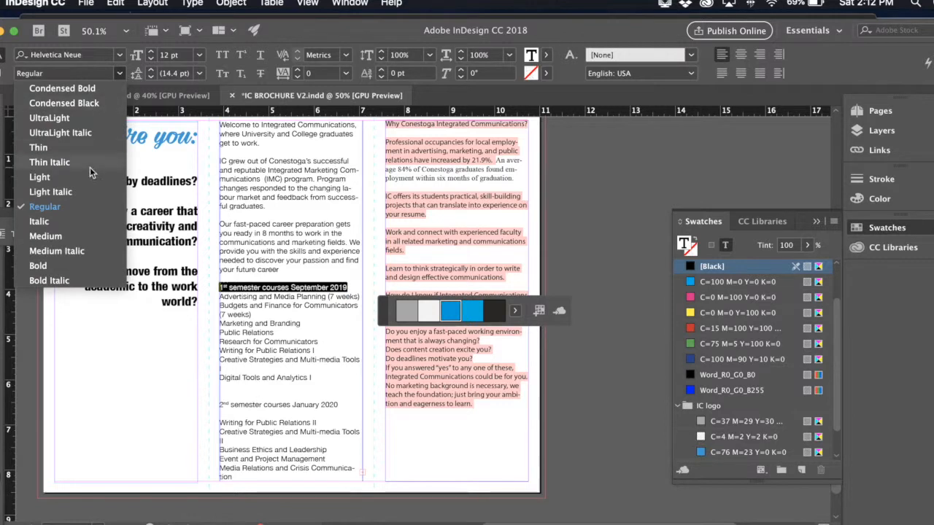
click(76, 270)
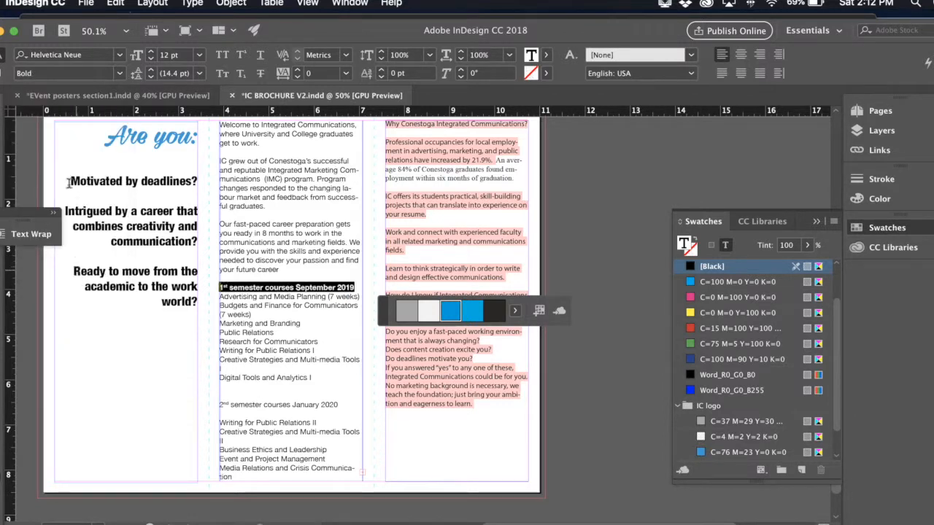
click(120, 73)
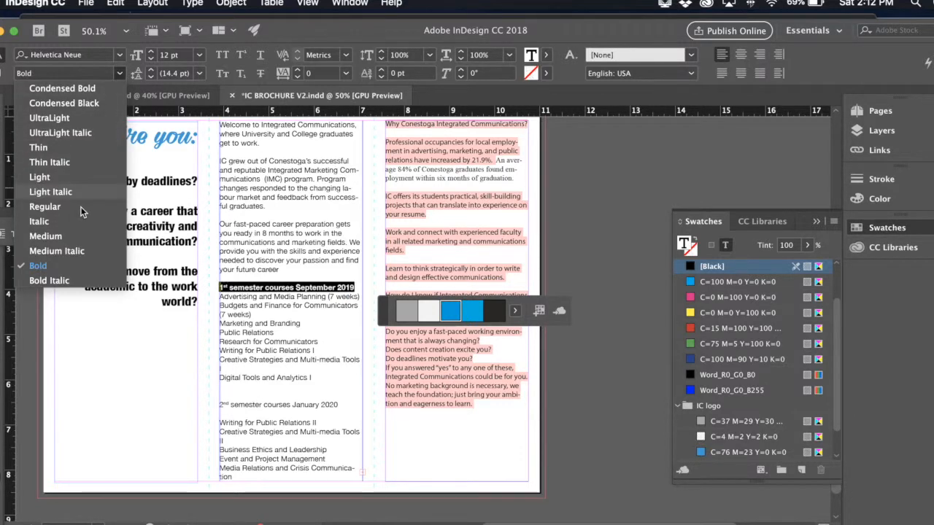
click(82, 104)
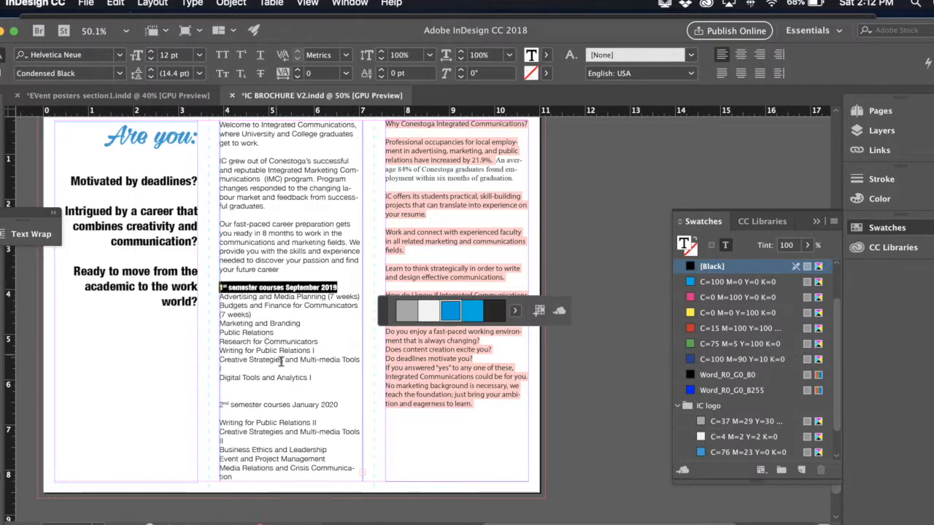
- Remove one extra blank line above the "2nd semester courses January 2020" heading and the empty line beneath it
click(288, 391)
click(263, 368)
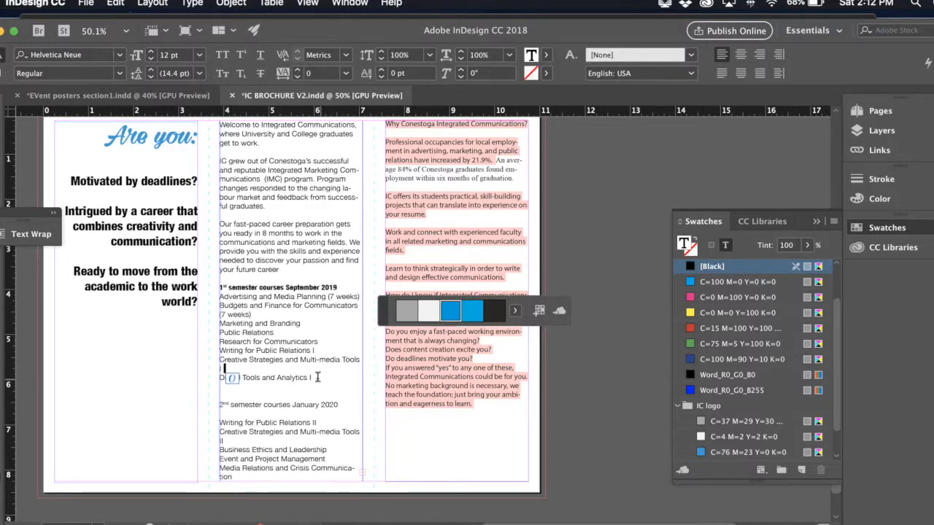
click(265, 393)
key(BackSpace)
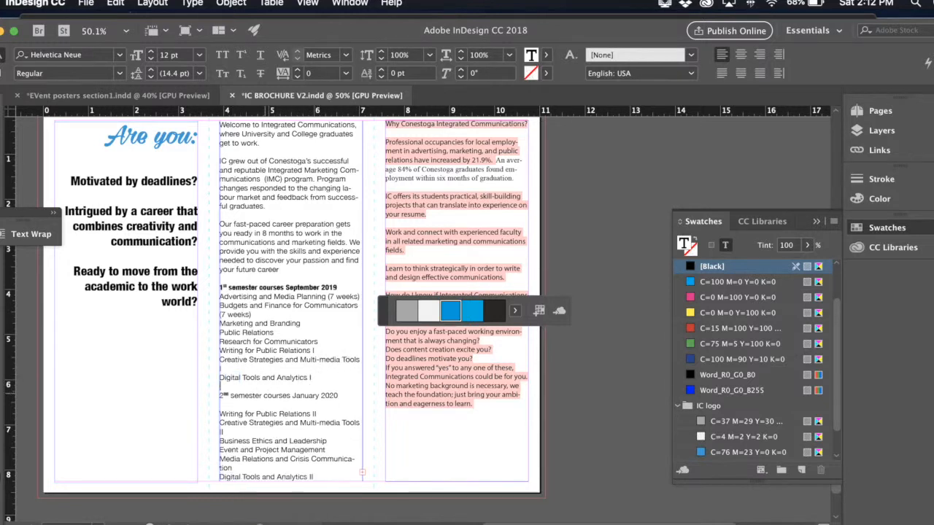
double_click(232, 408)
double_click(232, 403)
key(BackSpace)
- Set the "2nd semester courses January 2020" heading to the Condensed Black font style
drag(340, 395, 219, 396)
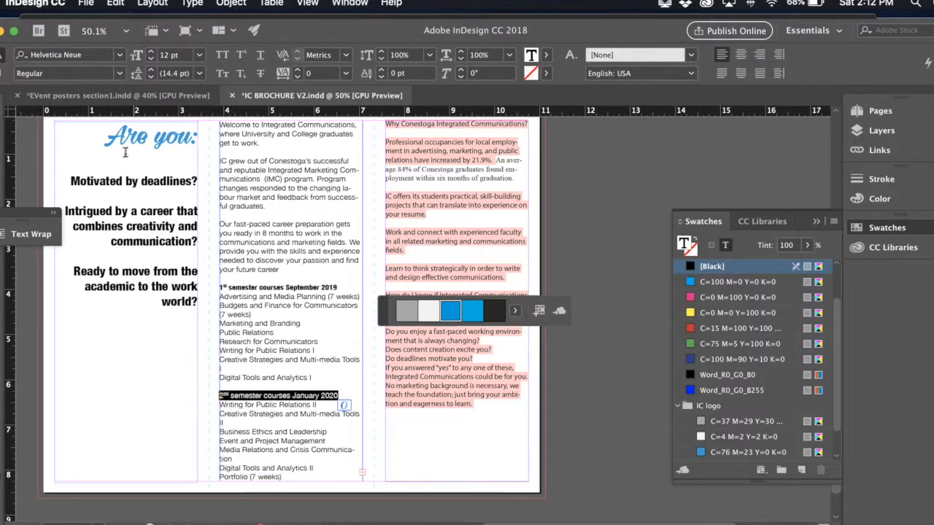
click(112, 73)
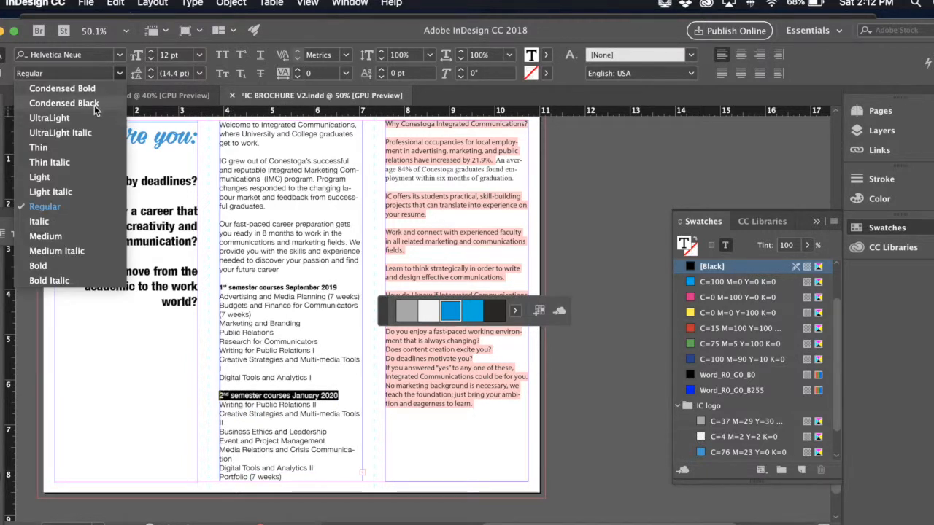
click(94, 104)
click(231, 422)
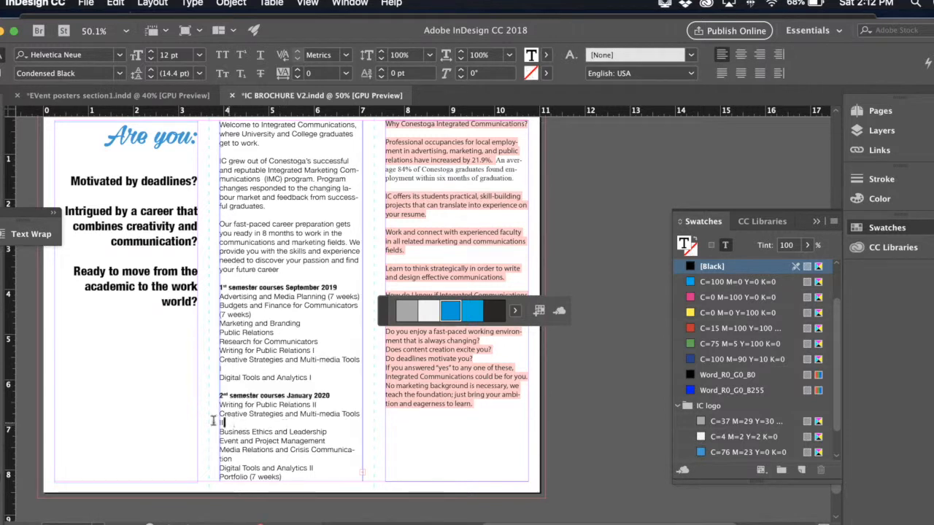
triple_click(214, 417)
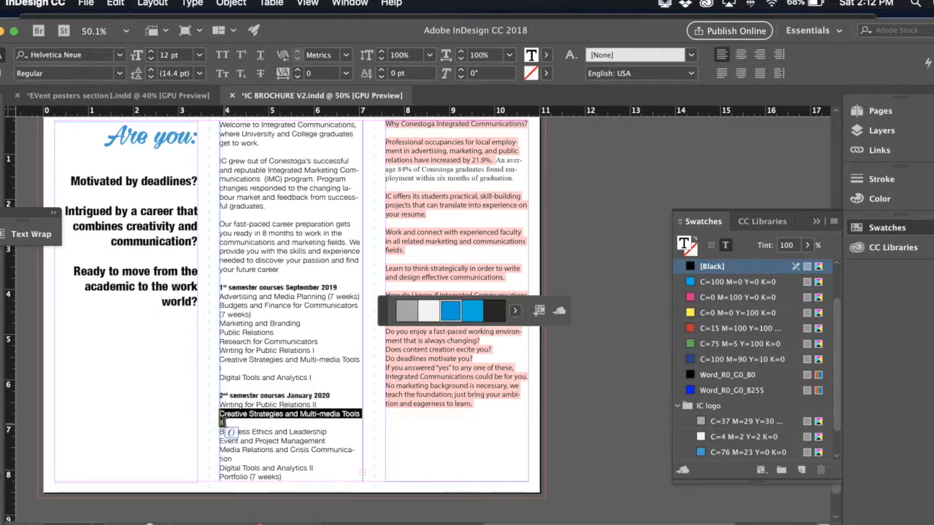
- Reduce all the text in panel 4's frame to 11 pt and deselect it
click(321, 455)
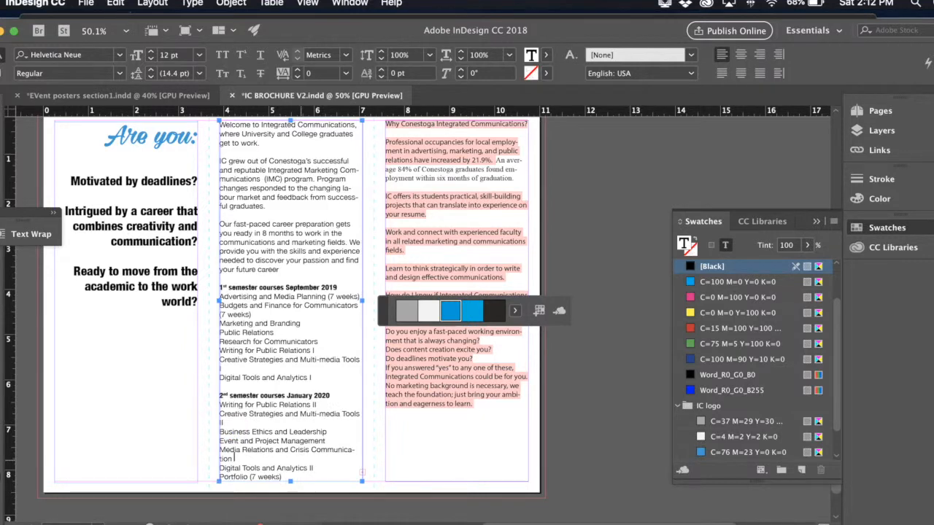
key(super+a)
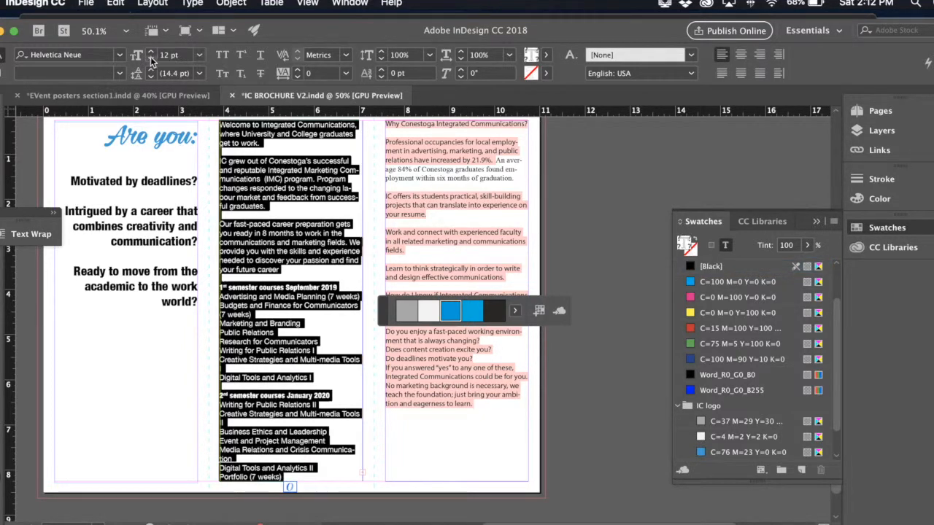
click(151, 59)
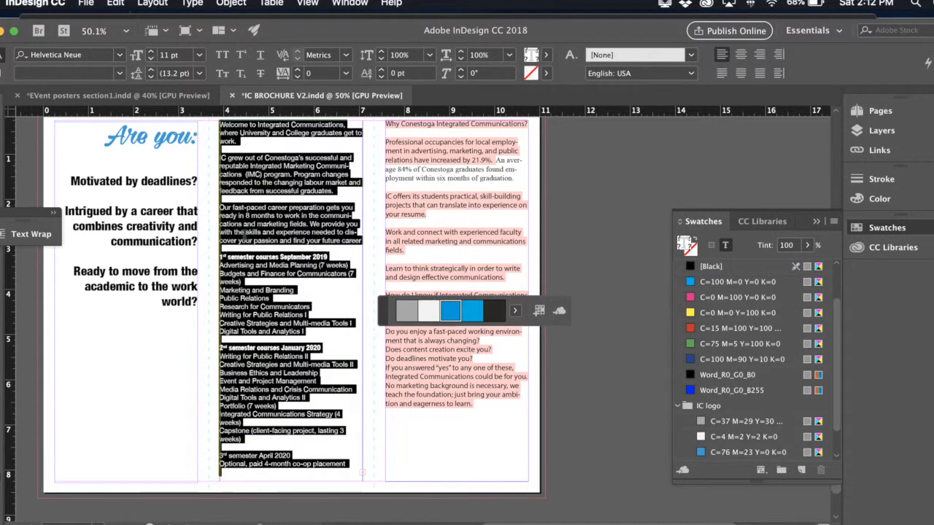
click(280, 448)
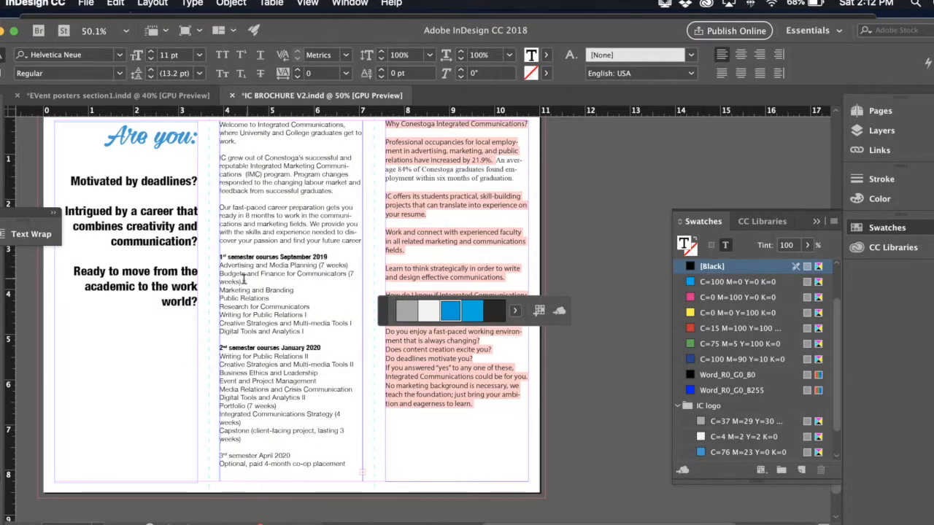
- Break the course lines on panel 4 before "(7 weeks)", "(4 weeks)" and "3 weeks)" so each duration stays on one line
click(347, 274)
key(Return)
scroll(350, 307, down, 1)
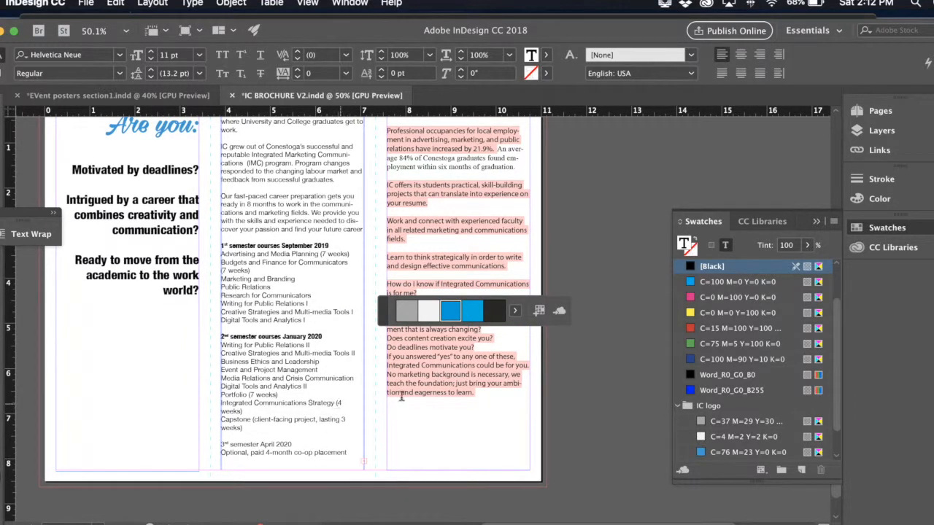
key(Return)
click(317, 420)
text(,)
scroll(343, 418, up, 1)
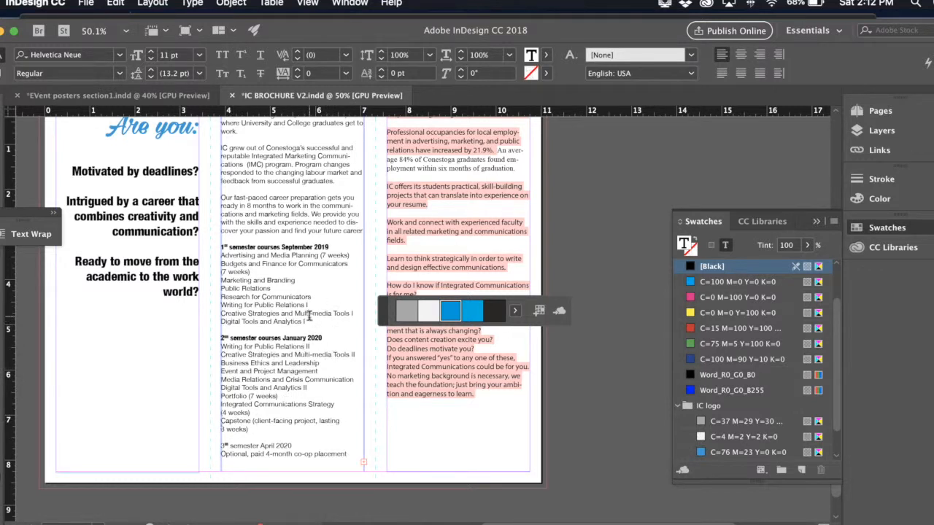
- Set the "3rd semester April 2020" heading on panel 4 to the Condensed Black font style
drag(291, 445, 219, 447)
click(119, 73)
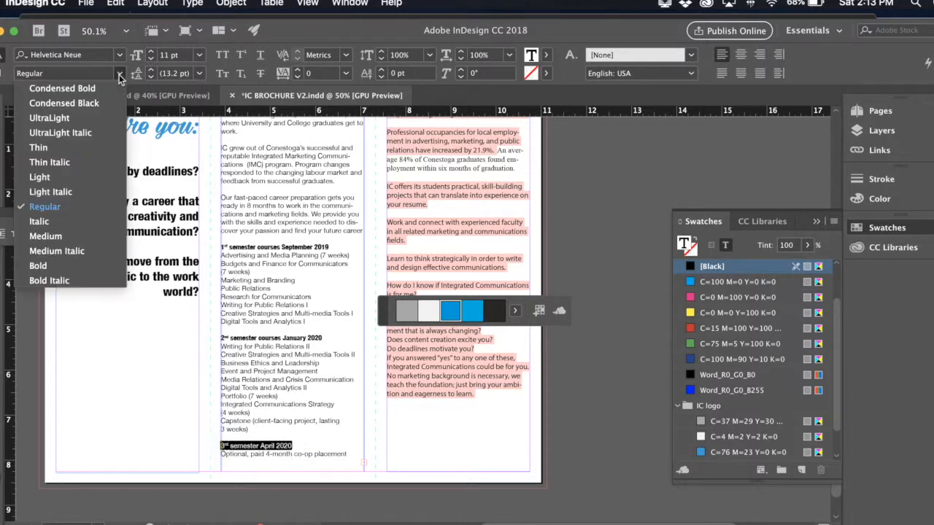
click(110, 102)
- Format panel 4's opening "Welcome to Integrated Communications" sentence in Condensed Black at 15 pt
scroll(302, 230, up, 2)
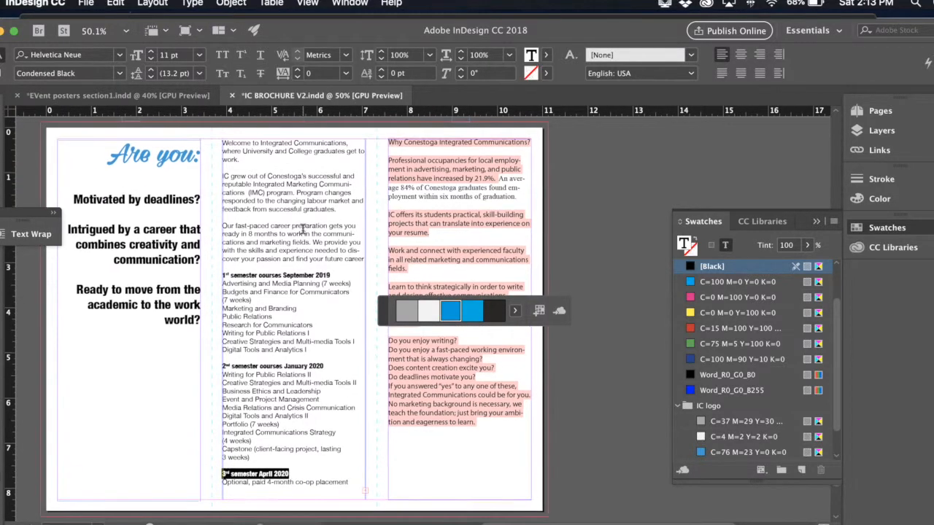
drag(241, 160, 217, 144)
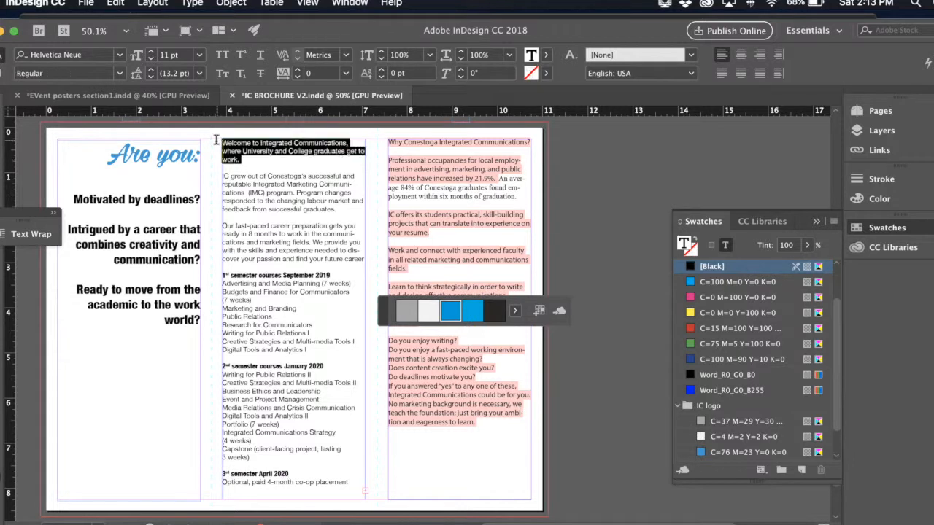
click(119, 73)
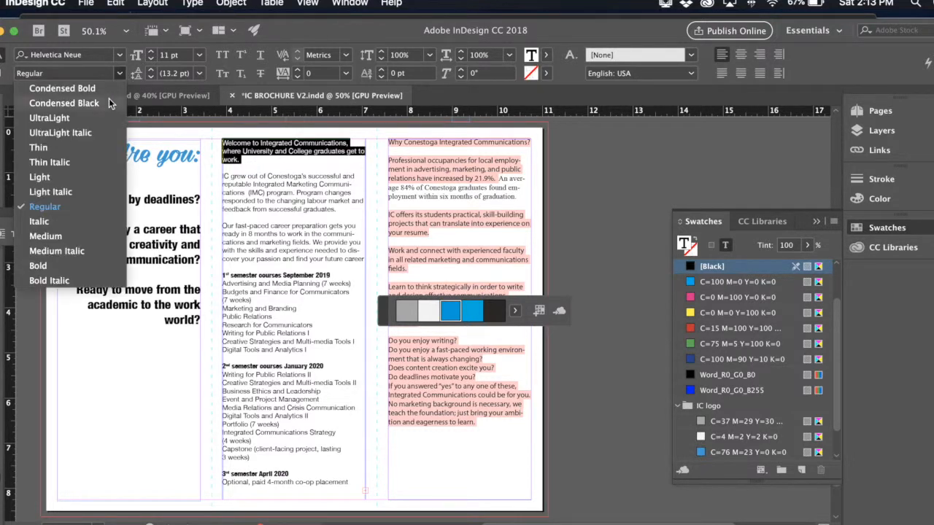
click(105, 103)
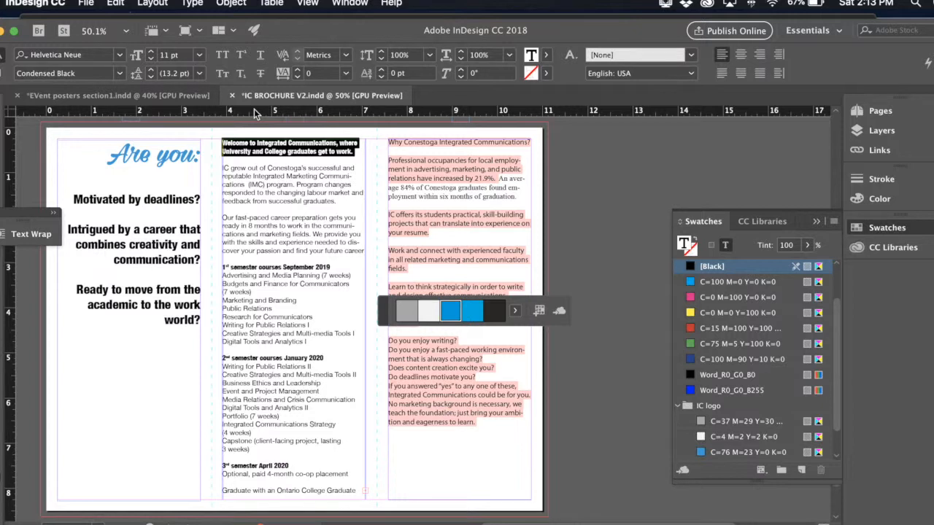
key(BackSpace)
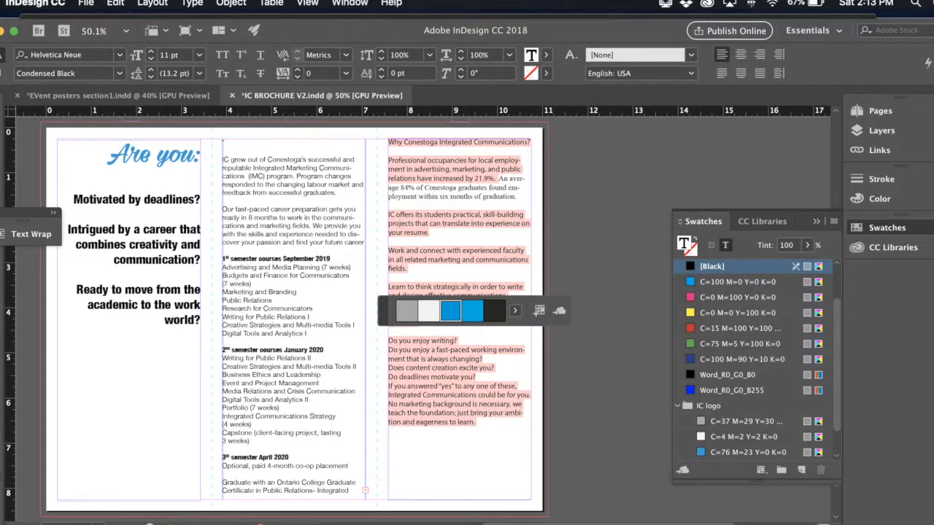
key(super+z)
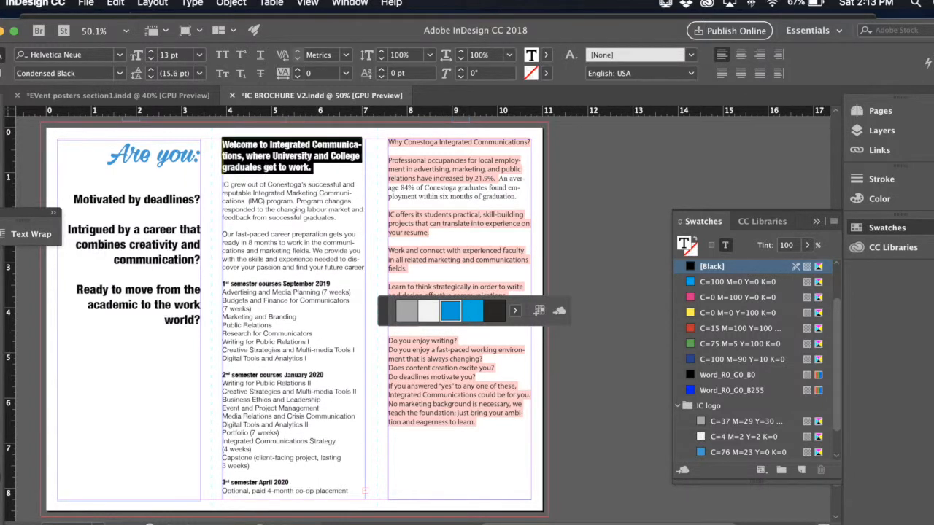
key(super+shift+period)
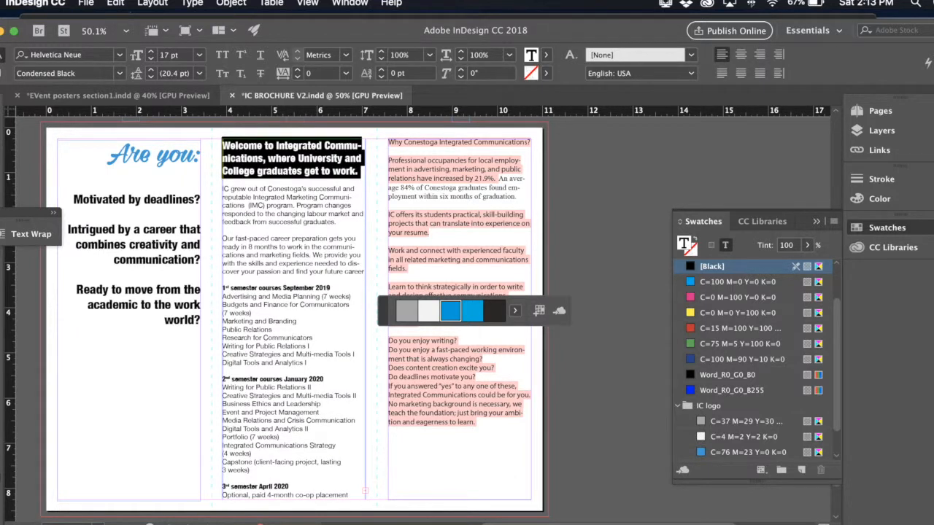
key(super+shift+comma)
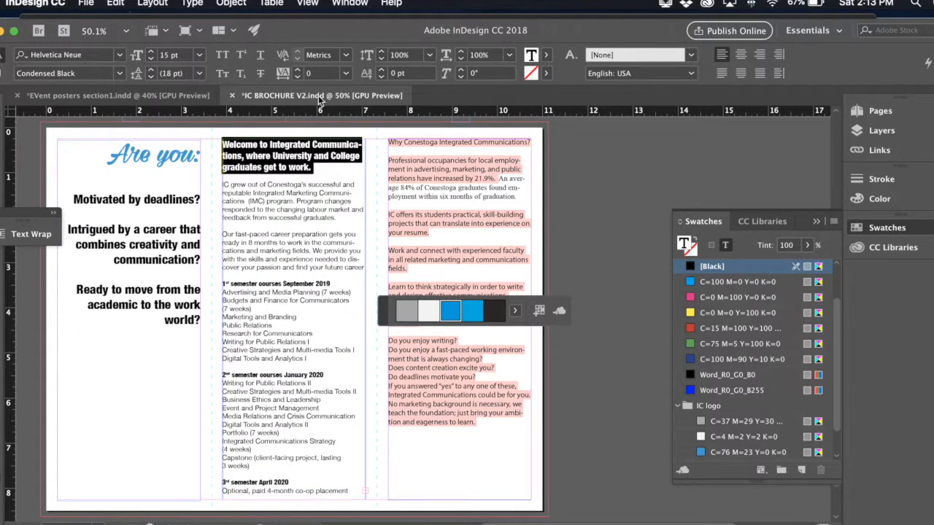
- Break the welcome heading into four lines, before "Integrated", before "where" and before "graduates"
click(314, 146)
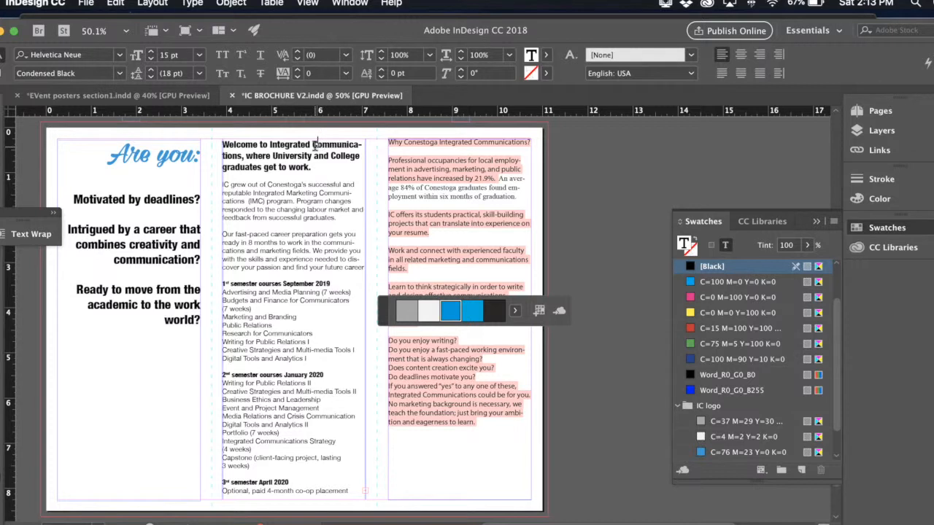
click(270, 144)
key(Return)
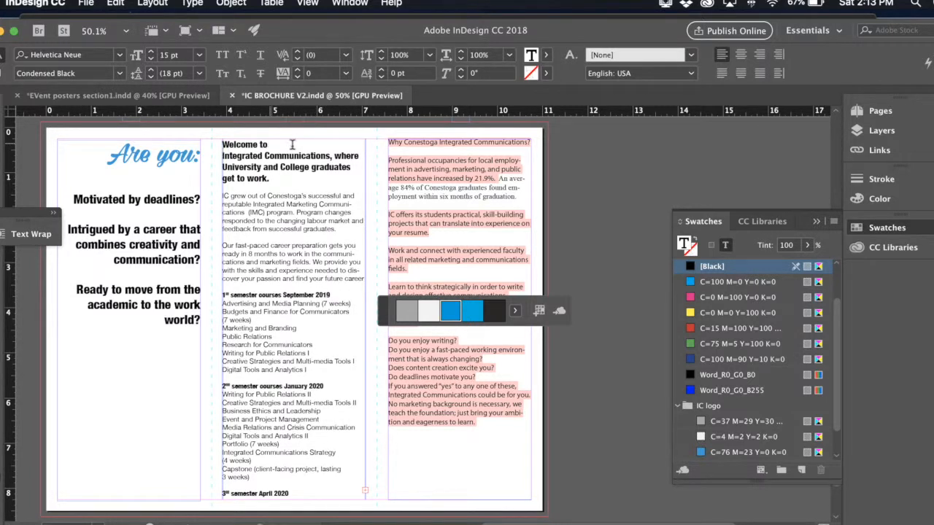
click(331, 155)
key(Return)
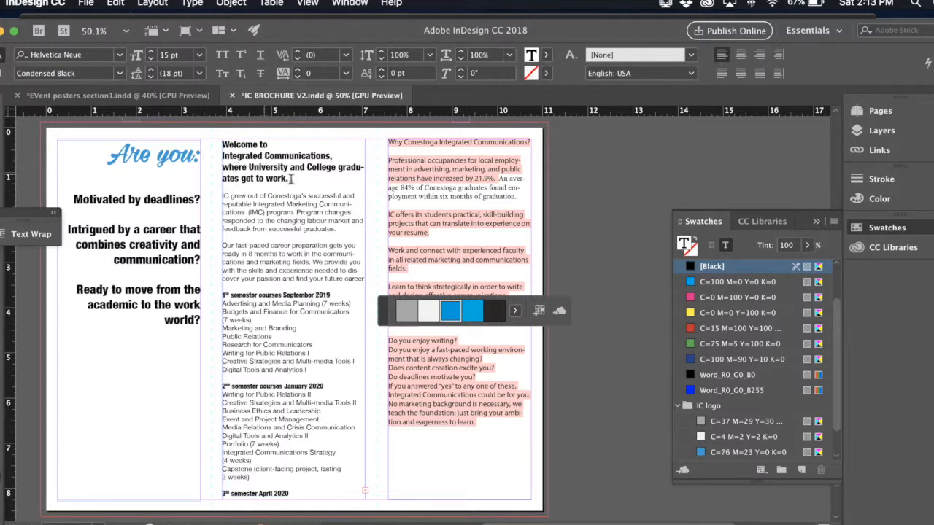
drag(259, 179, 340, 172)
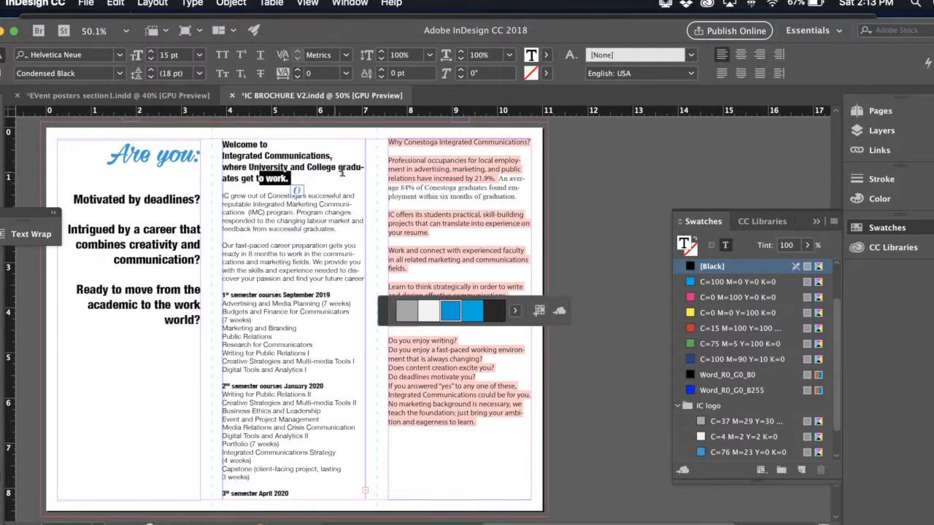
click(338, 166)
key(shift+Return)
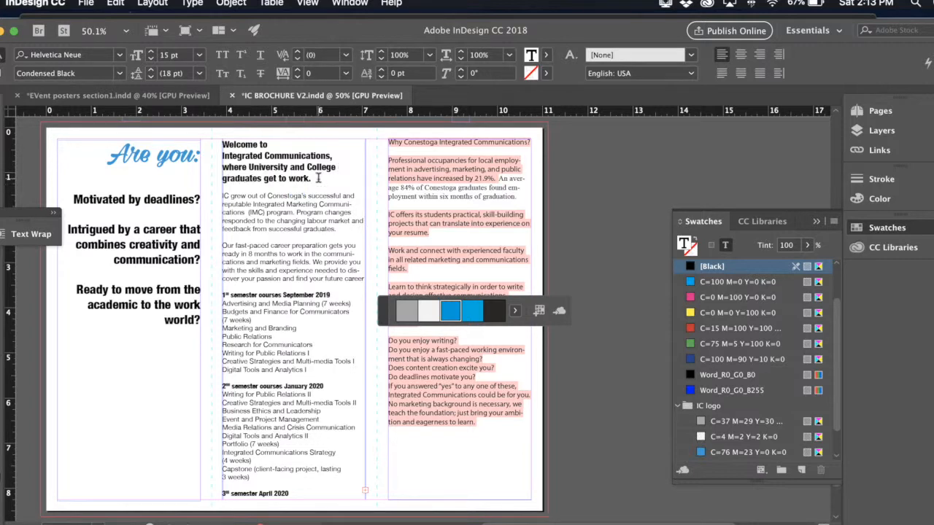
- Center the four-line welcome heading on panel 4 and deselect it
drag(321, 180, 208, 134)
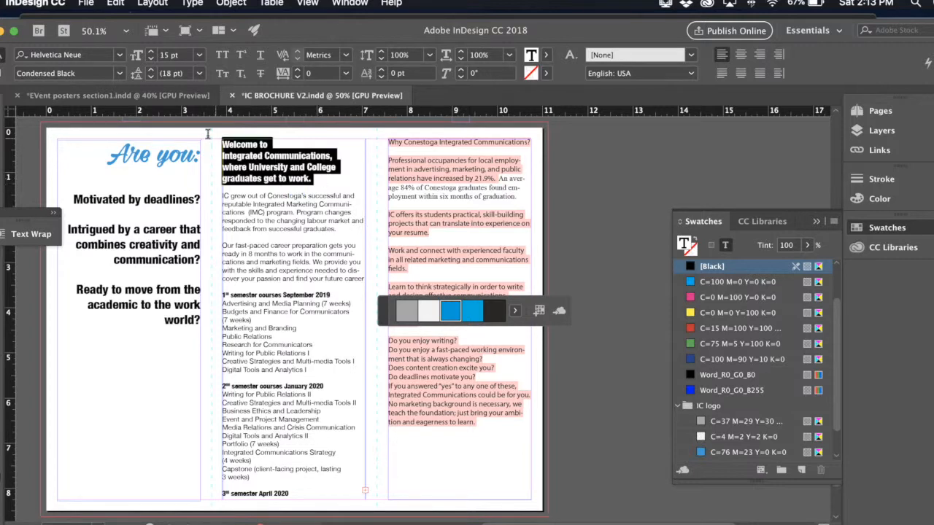
click(741, 55)
click(368, 192)
- Center the "IMC Graduate Testimonials" heading on panel 2 of the outside page
scroll(368, 193, up, 10)
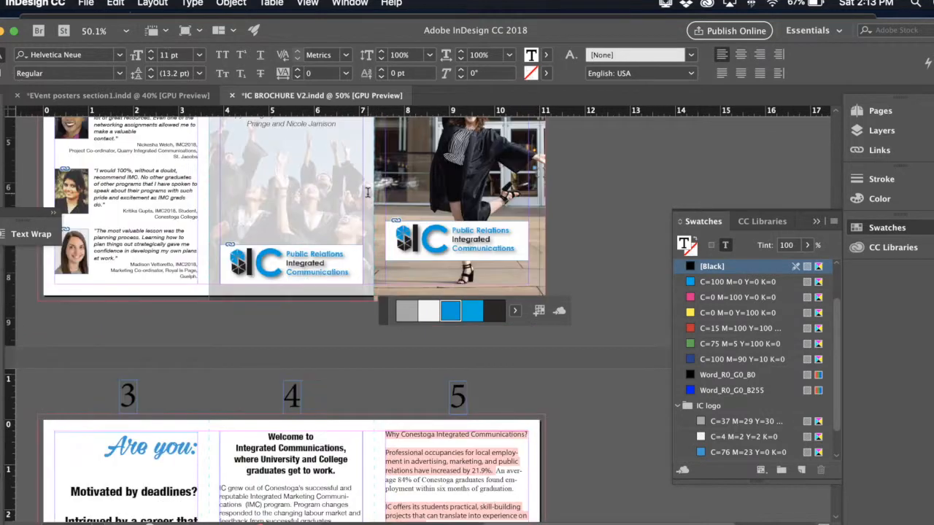
scroll(257, 124, up, 3)
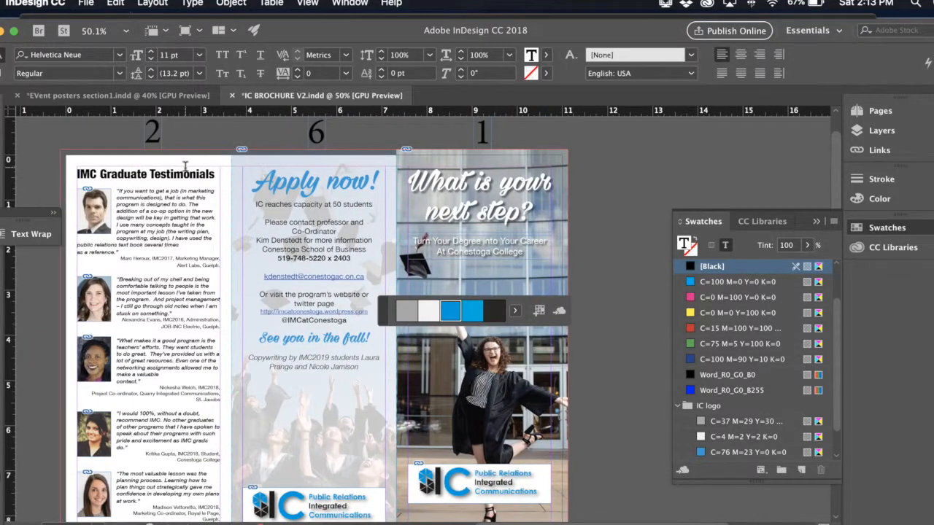
double_click(178, 176)
click(179, 175)
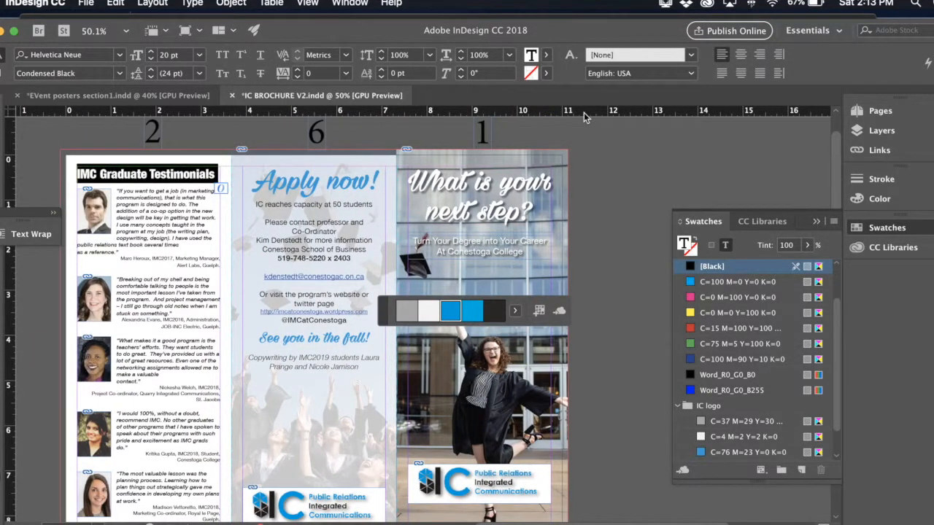
click(741, 55)
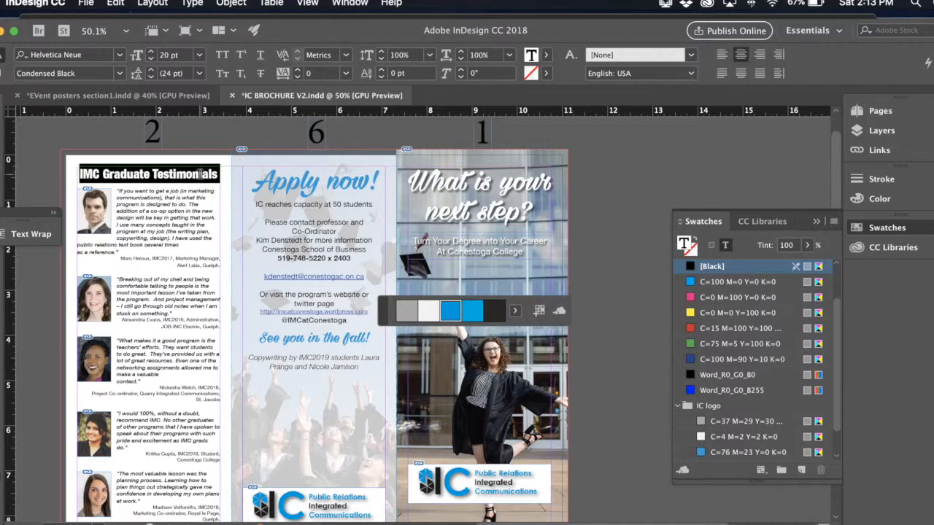
- Center all of panel 3's text, from "Are you:" through the last question, and deselect it
scroll(263, 263, down, 10)
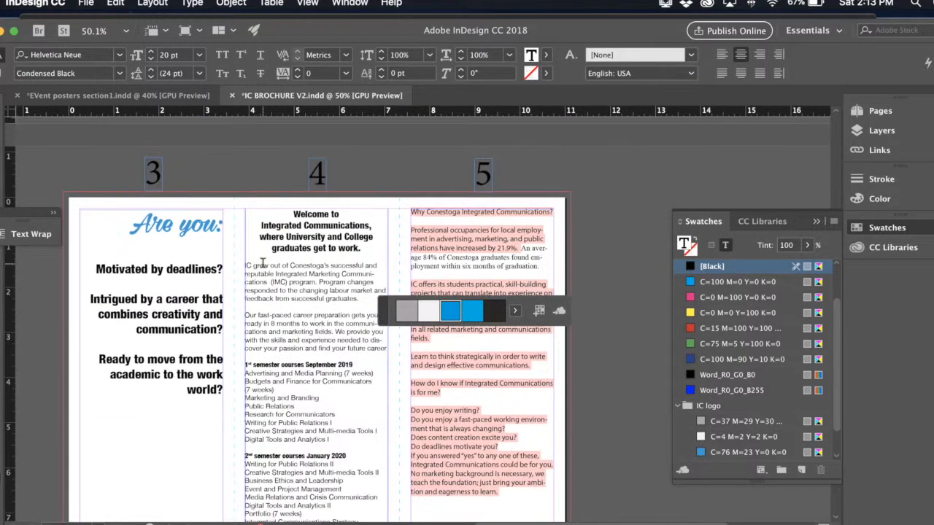
scroll(263, 266, down, 2)
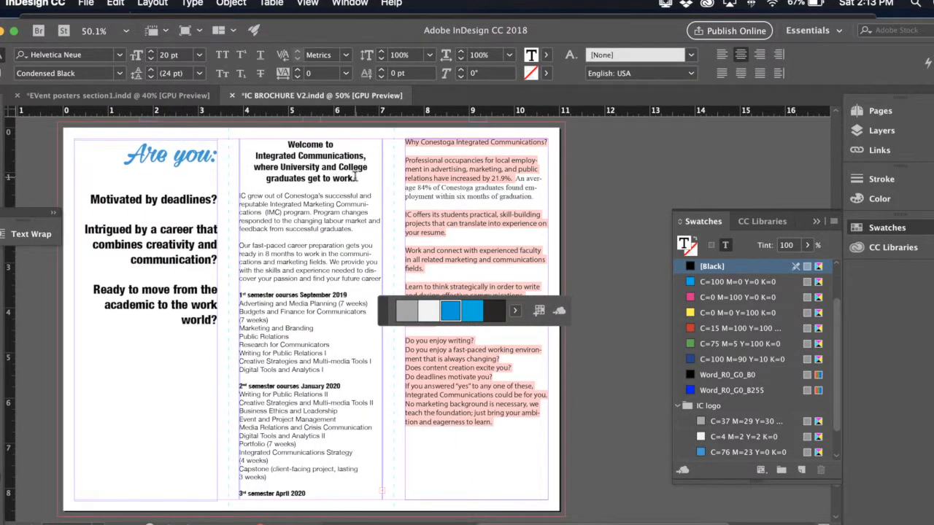
drag(125, 156, 224, 334)
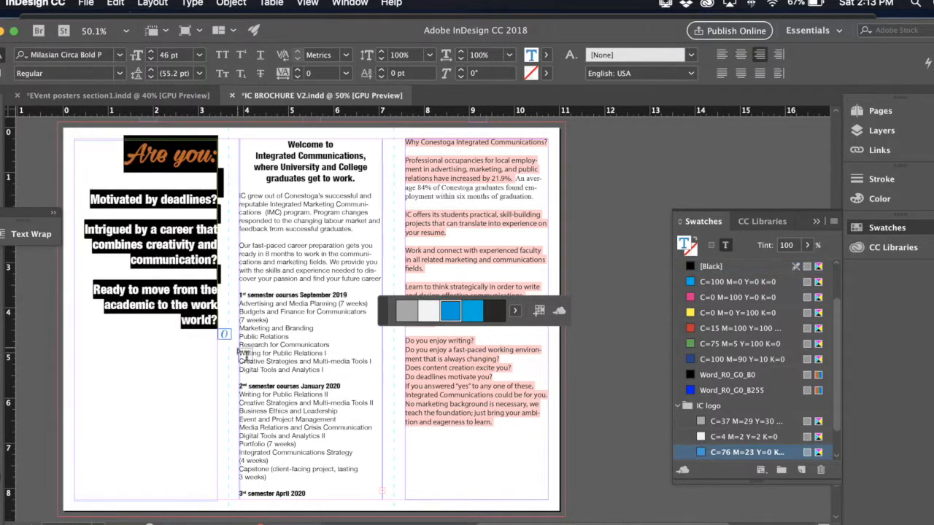
click(741, 54)
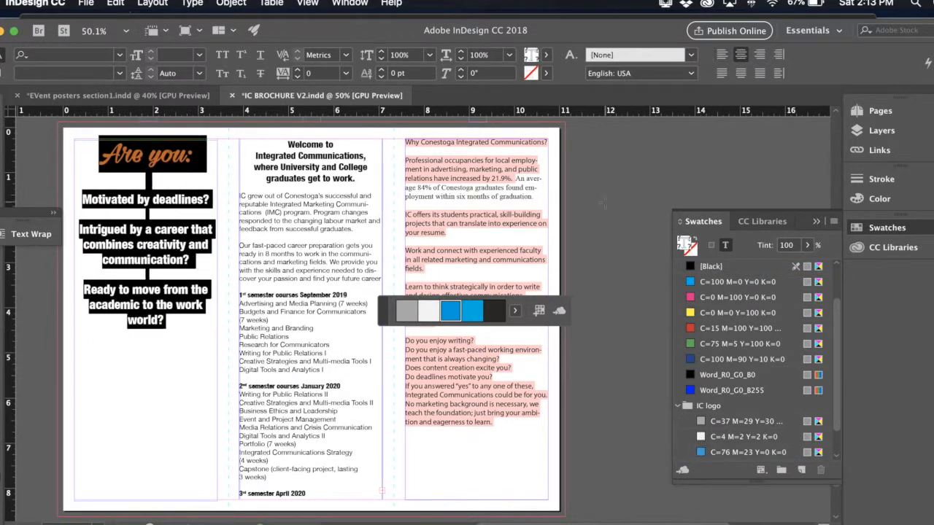
click(615, 238)
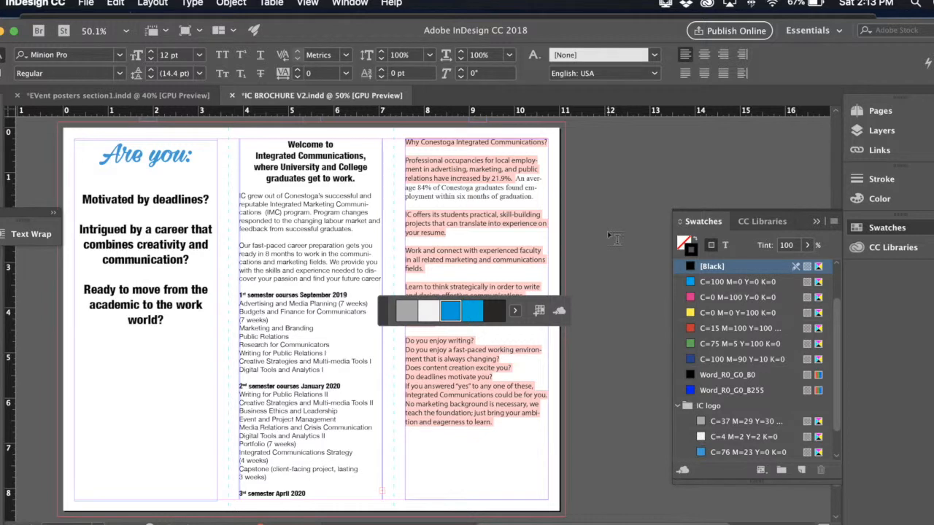
scroll(294, 224, down, 1)
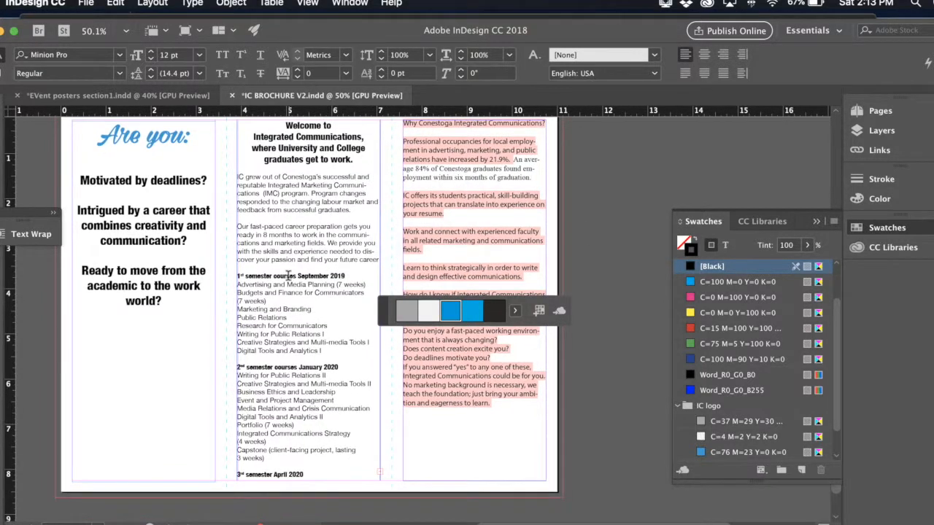
click(378, 260)
drag(379, 260, 232, 175)
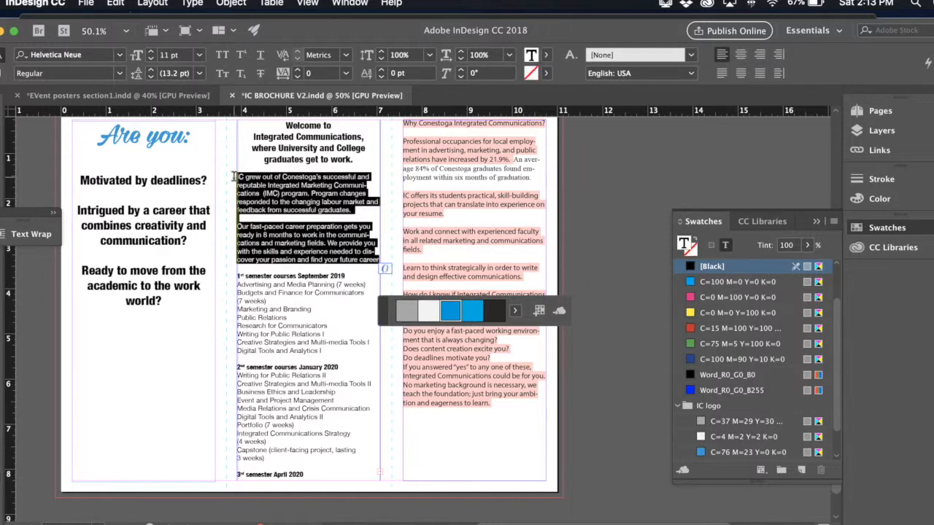
click(311, 191)
- Reduce panel 4's course lists, from the 1st semester heading through the co-op placement line, to 10 pt
scroll(312, 232, down, 2)
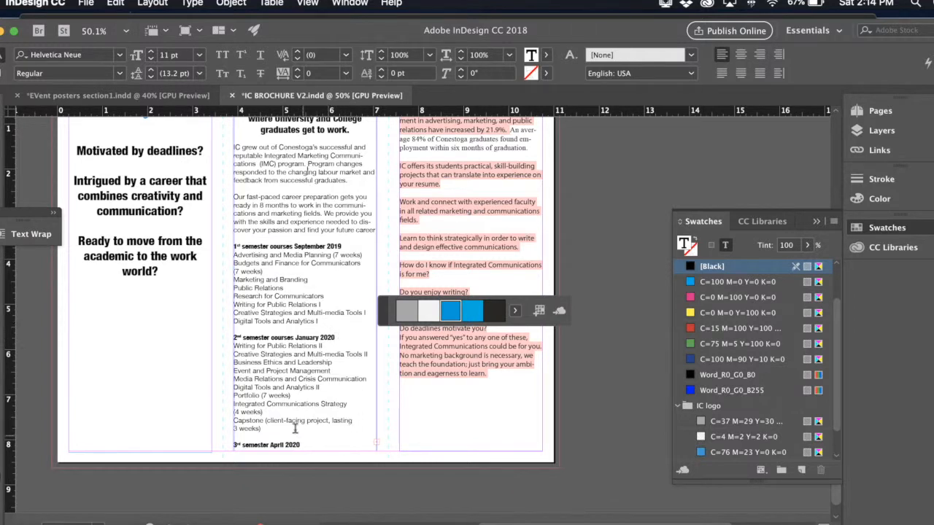
click(234, 246)
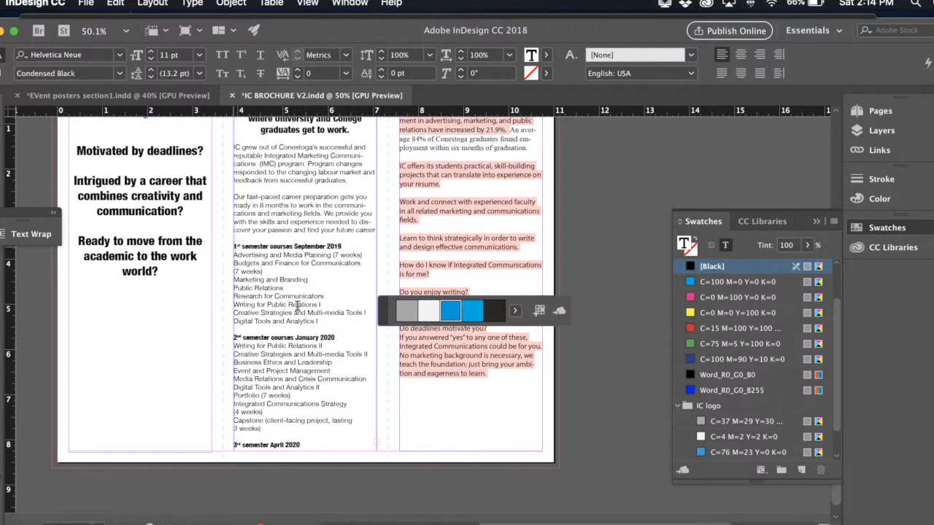
drag(233, 247, 317, 440)
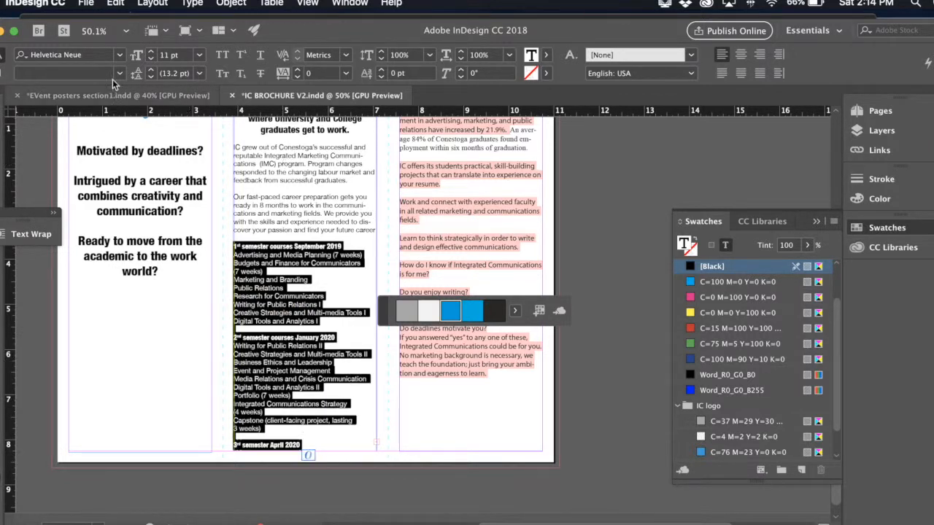
click(150, 58)
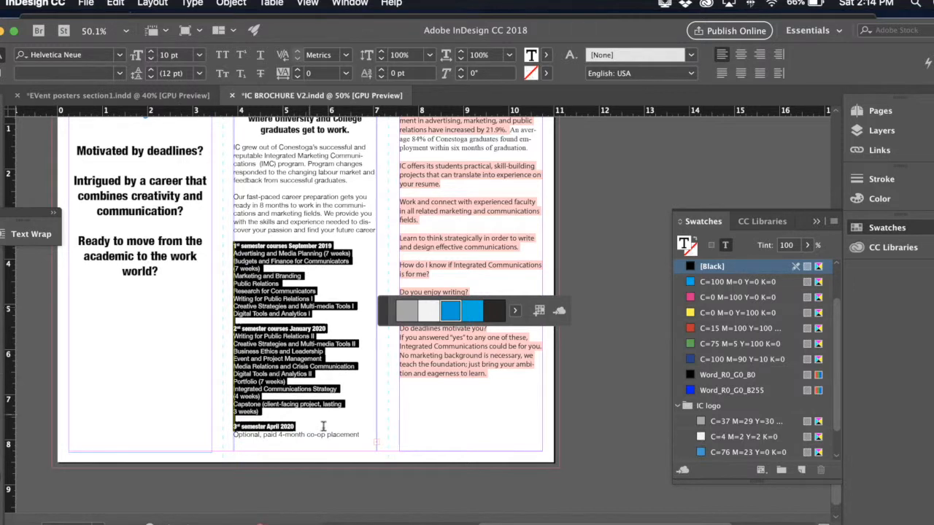
triple_click(324, 435)
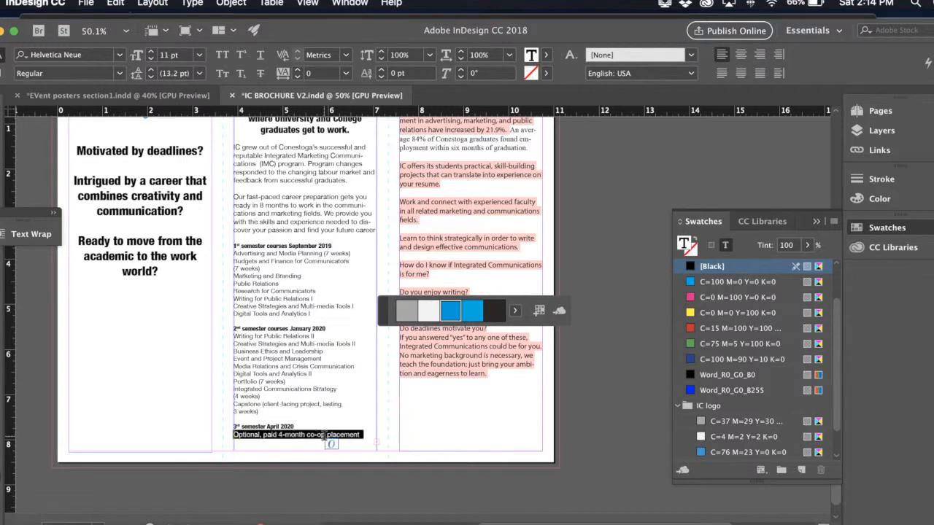
click(151, 59)
click(346, 403)
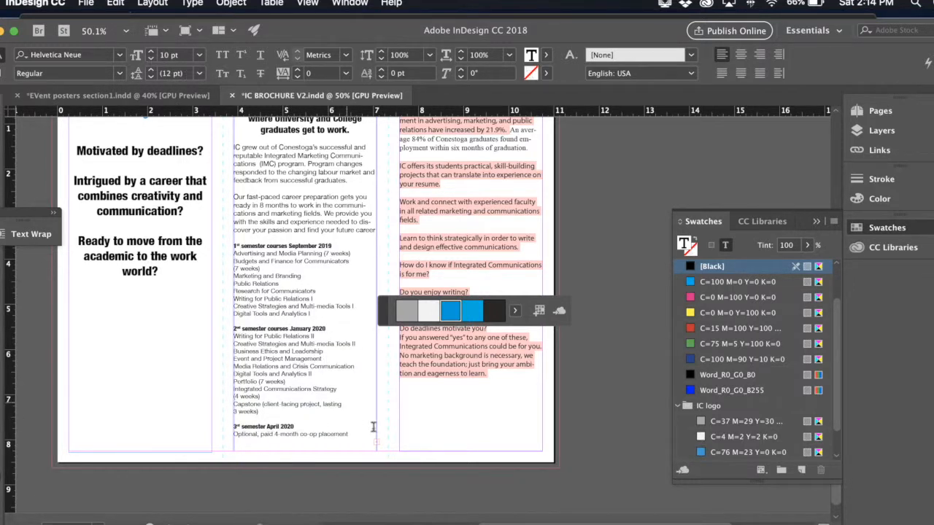
- Extend panel 4's text frame down past the page's lower edge to reveal the overset text
scroll(366, 436, down, 1)
key(Escape)
drag(296, 435, 296, 476)
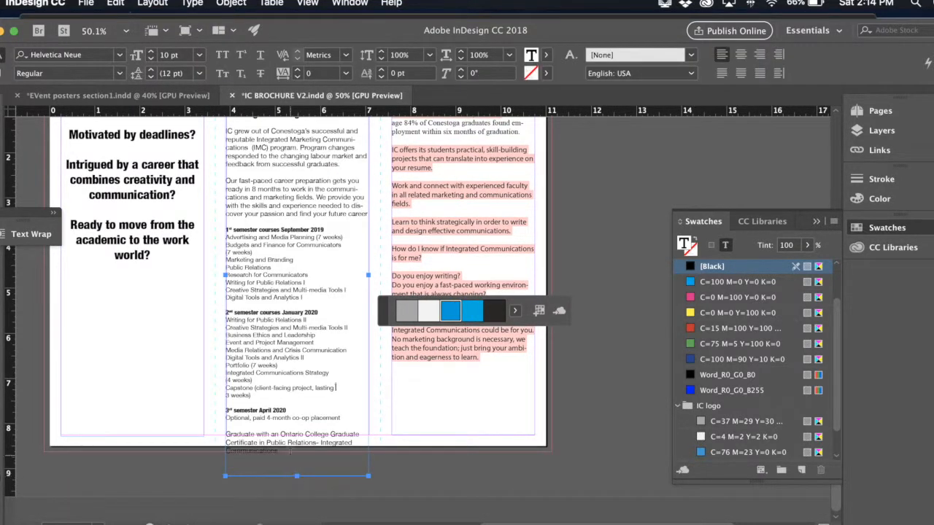
- Reduce the closing "Graduate with an Ontario College Graduate Certificate" paragraph to 10 pt
triple_click(240, 442)
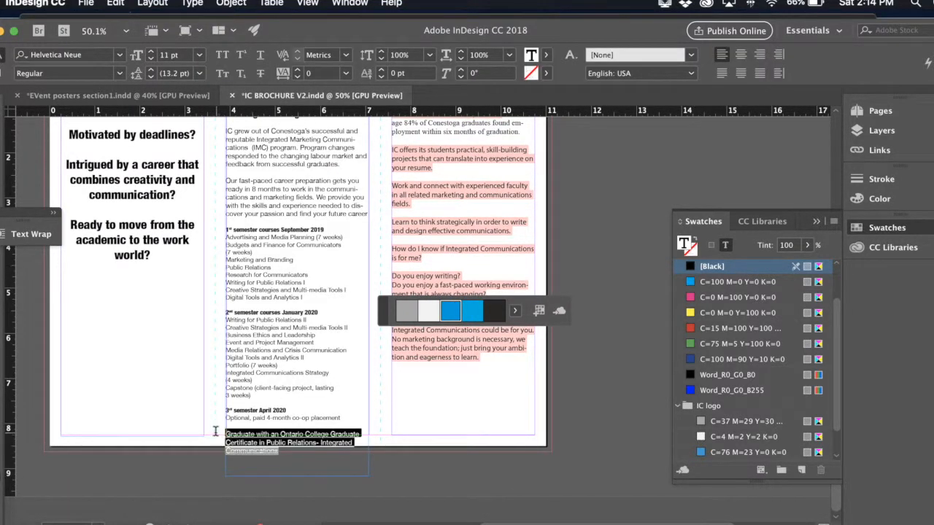
click(199, 55)
click(183, 133)
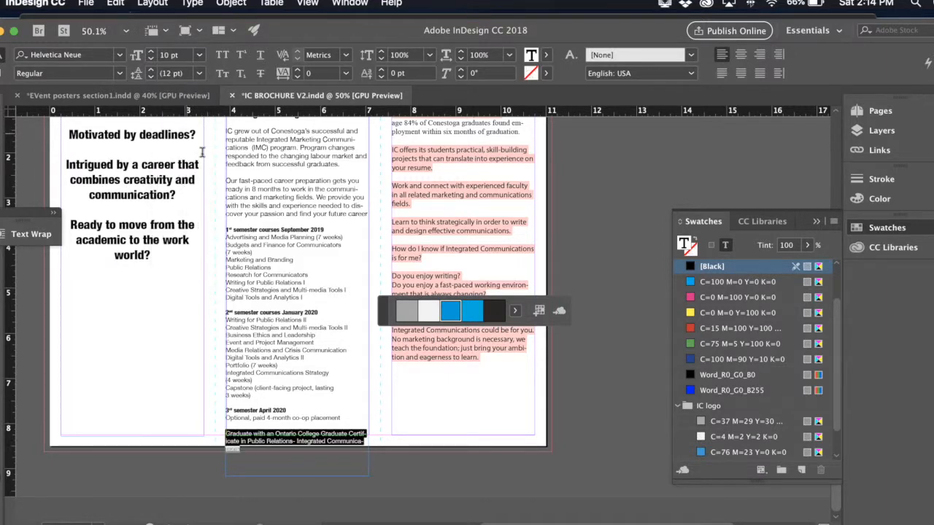
- Reduce panel 4's two introductory paragraphs to 10 pt and add a period after "find your future career"
click(332, 299)
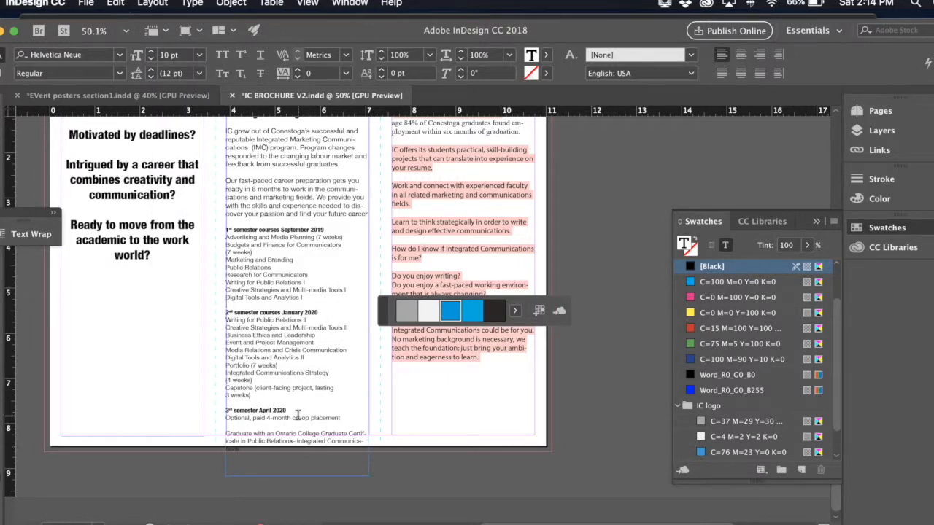
scroll(298, 415, up, 3)
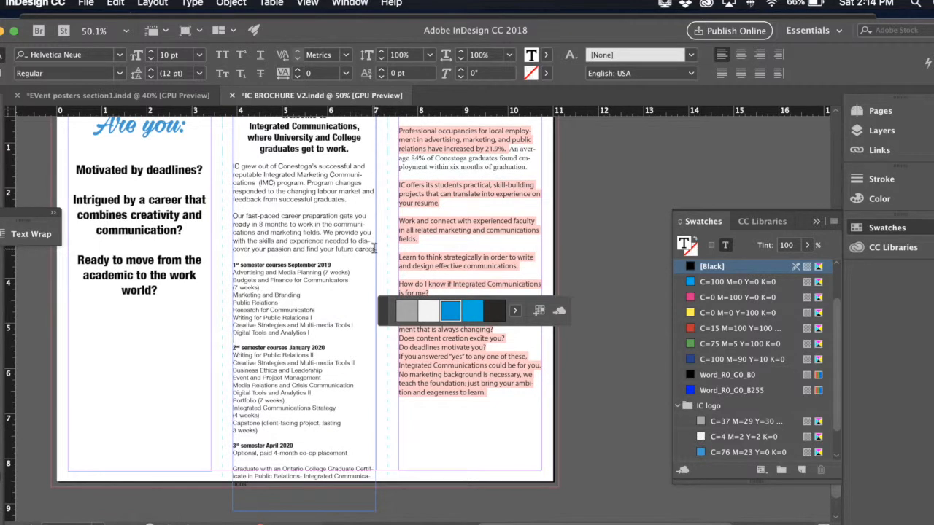
drag(373, 249, 219, 166)
click(151, 59)
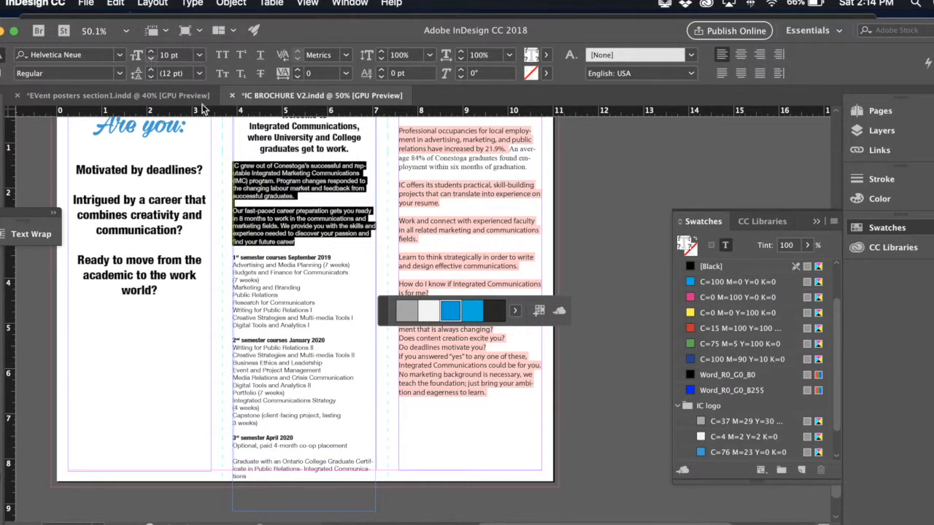
click(310, 385)
scroll(321, 343, up, 1)
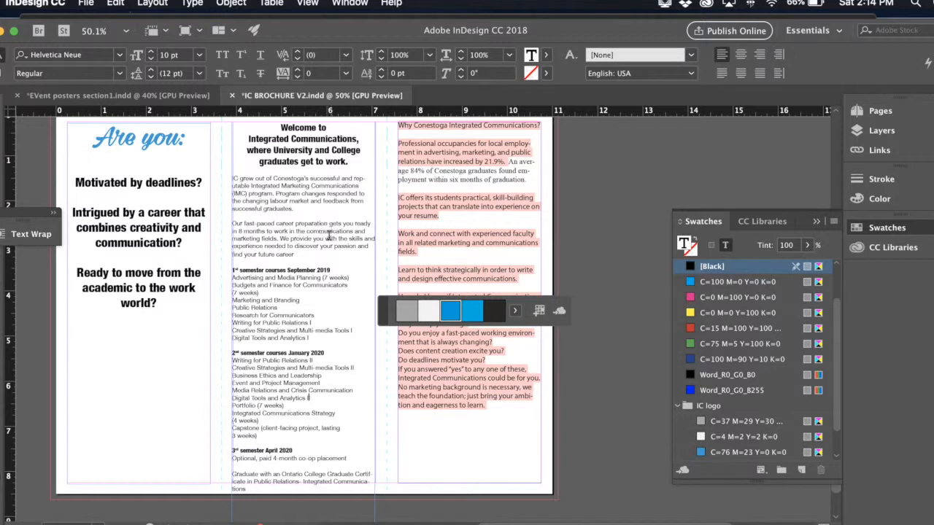
click(298, 252)
scroll(310, 246, up, 1)
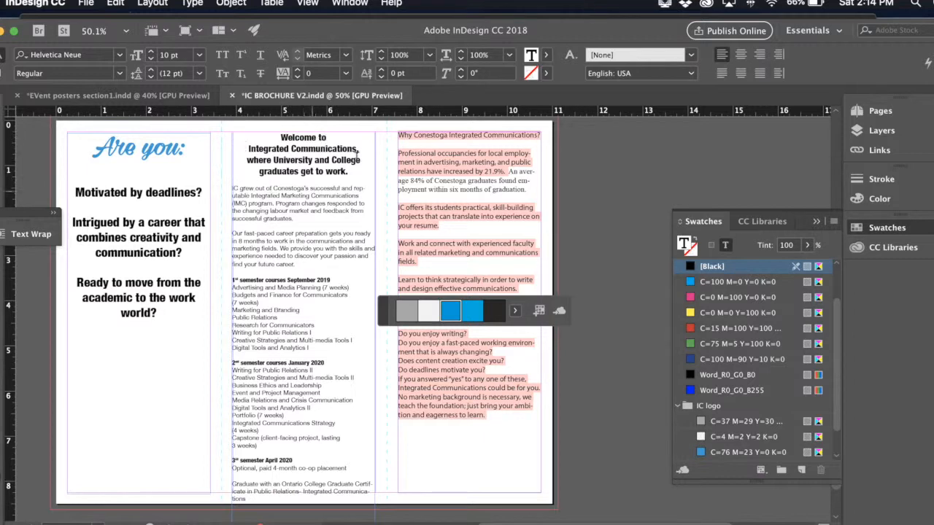
- Set the closing "Graduate with an Ontario College Graduate Certificate" paragraph to 9 pt Light Italic
scroll(305, 241, down, 5)
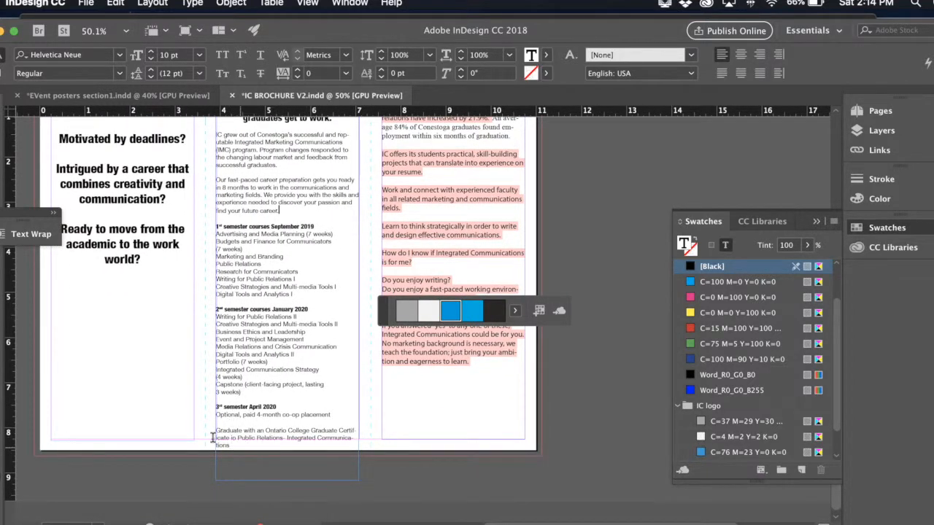
drag(213, 438, 197, 426)
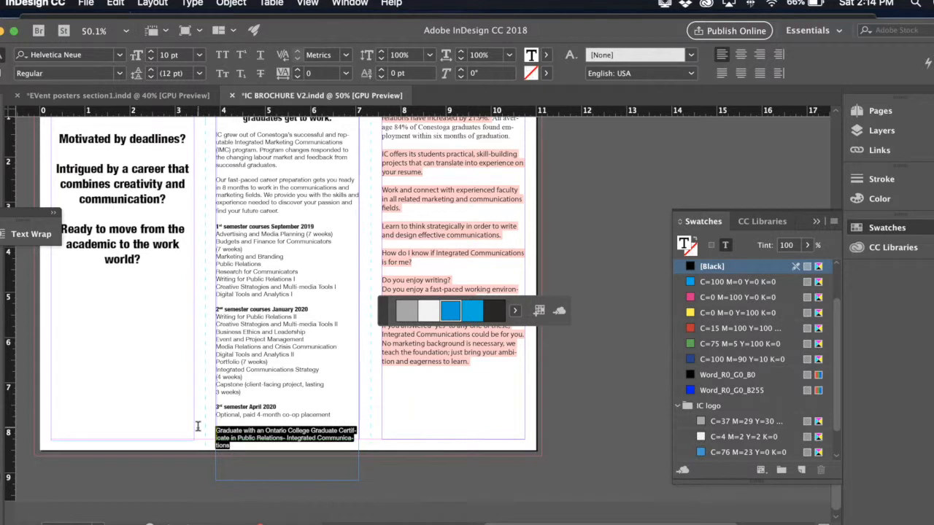
click(151, 61)
click(119, 73)
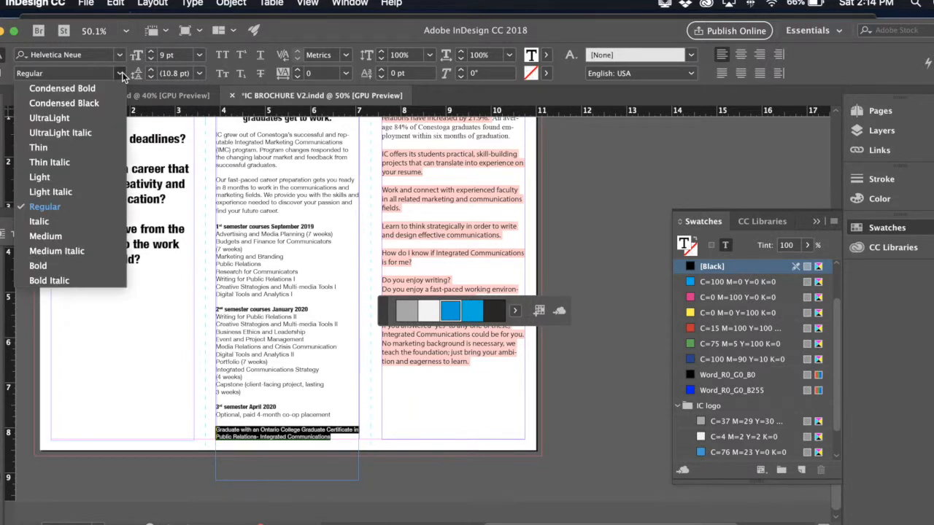
click(100, 119)
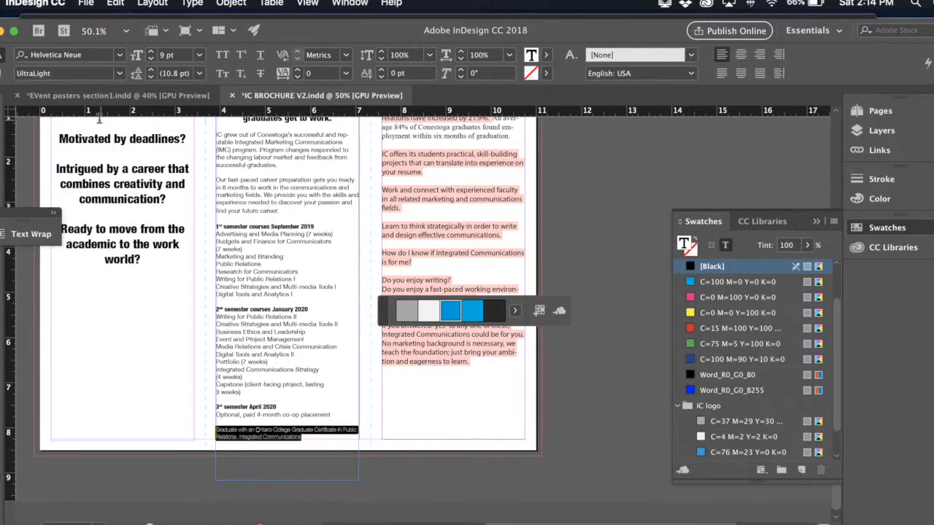
click(119, 73)
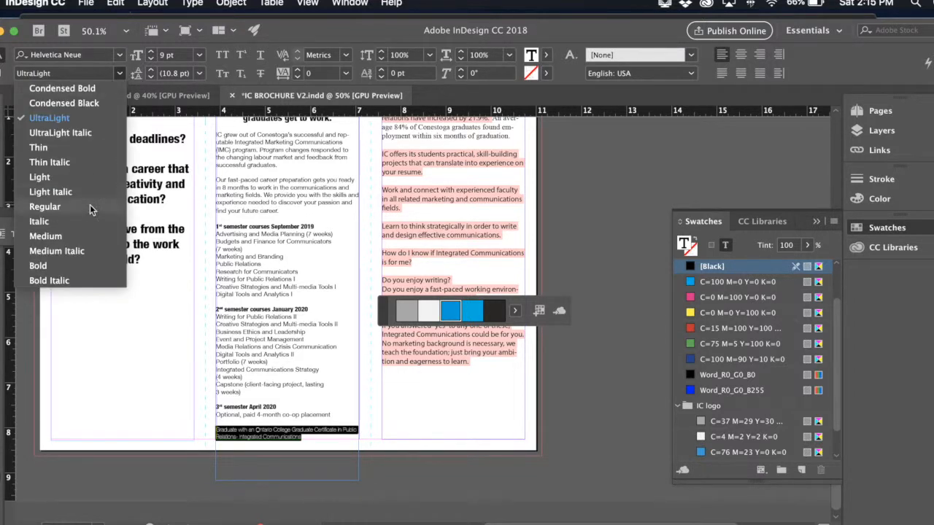
click(51, 192)
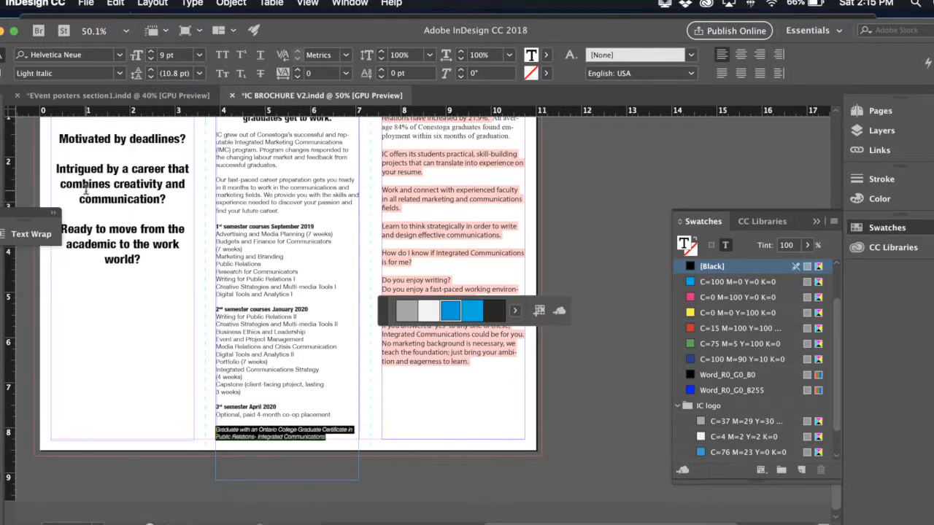
- Center the closing graduate certificate paragraph at the end of panel 4 and deselect it
super+click(386, 451)
drag(328, 436, 216, 429)
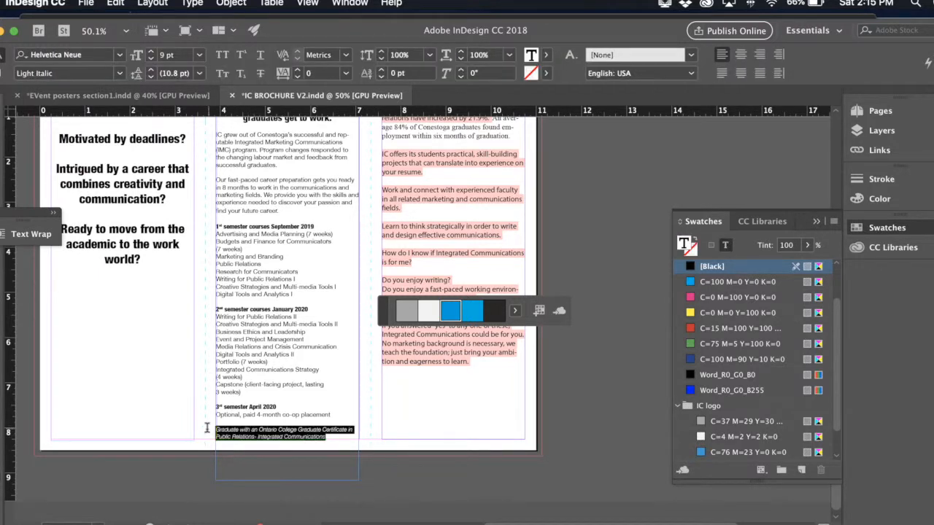
click(741, 54)
click(386, 431)
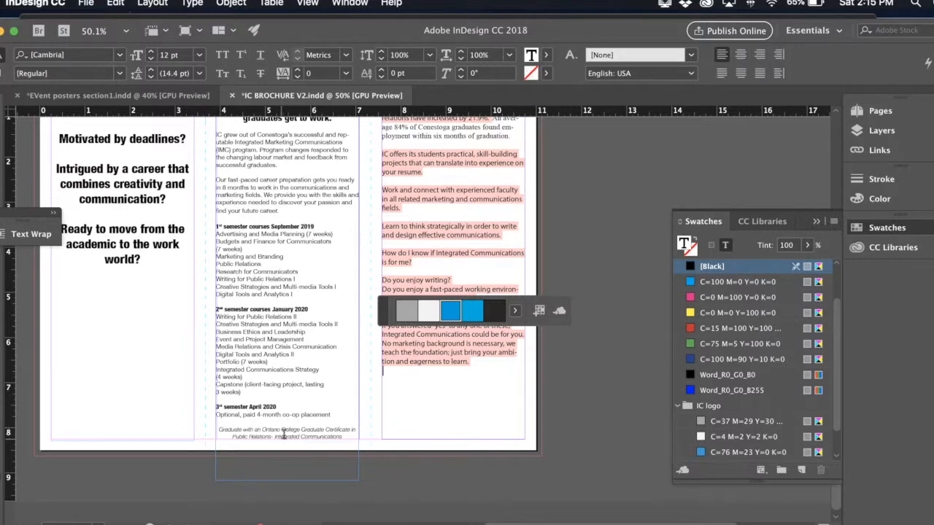
- Copy the "Welcome to Integrated Communications" heading's formatting to panel 5's "Why Conestoga Integrated Communications?" heading with the Eyedropper tool
scroll(277, 323, up, 3)
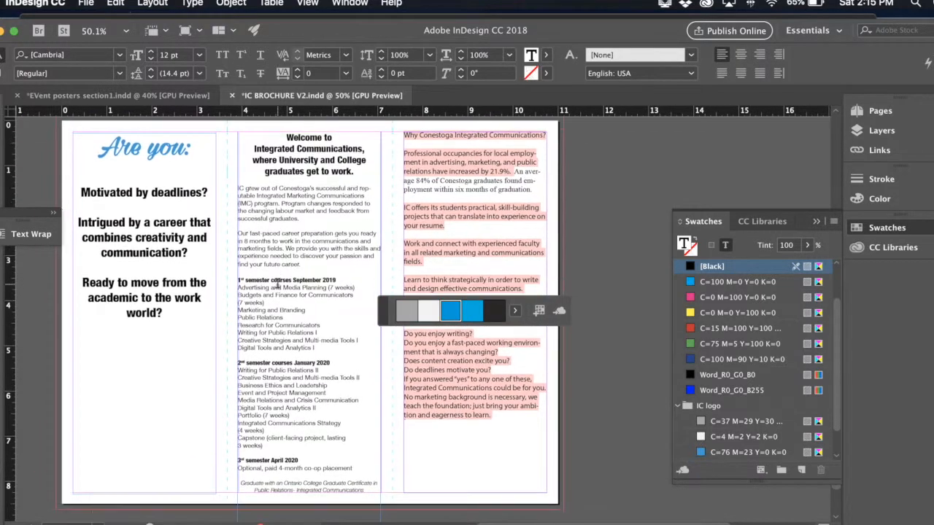
scroll(278, 284, right, 1)
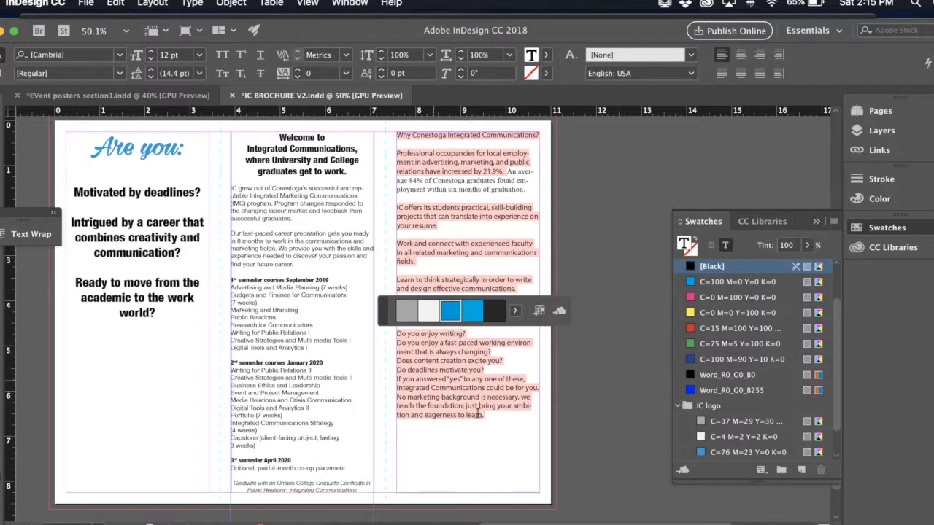
drag(492, 417, 374, 151)
click(439, 191)
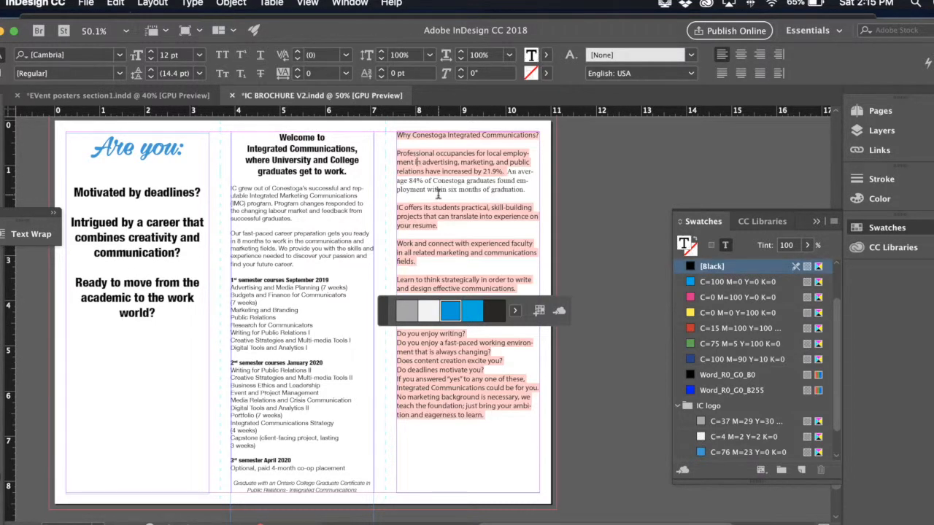
key(Escape)
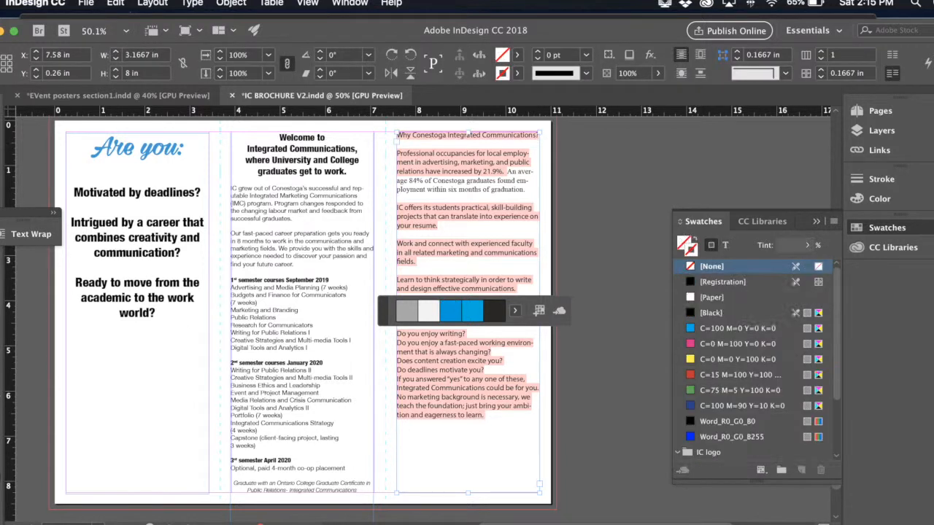
click(6, 406)
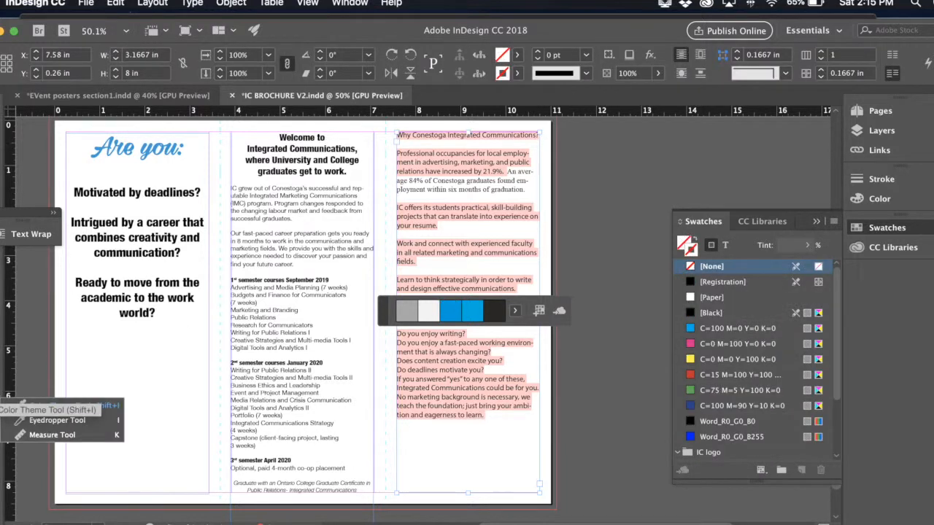
click(43, 422)
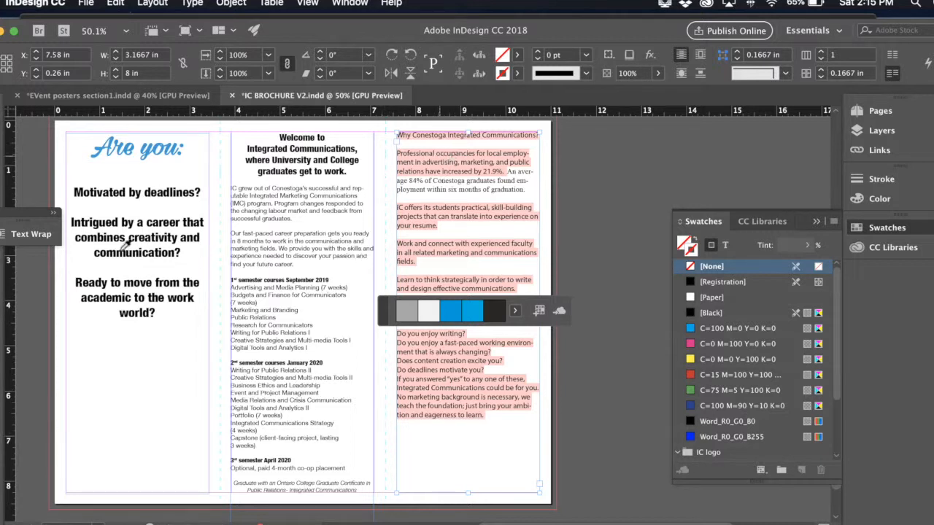
click(490, 418)
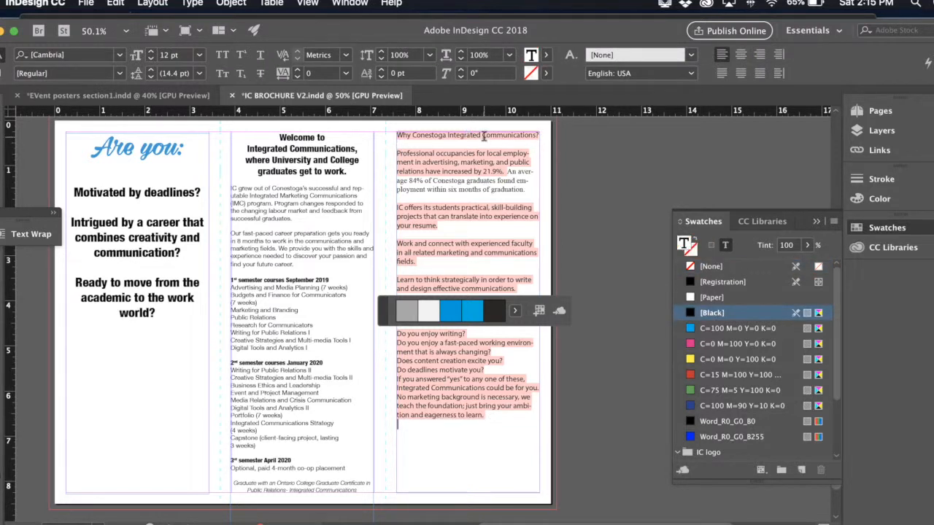
triple_click(484, 137)
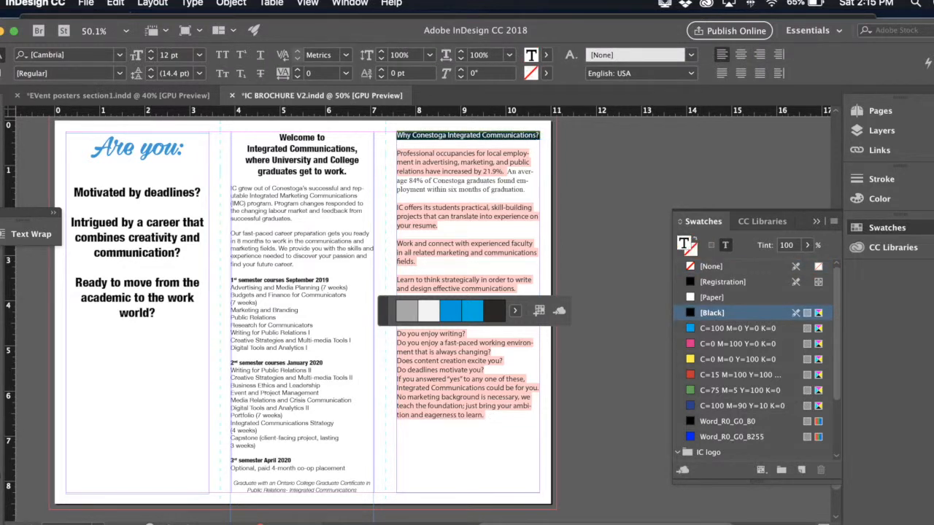
click(317, 134)
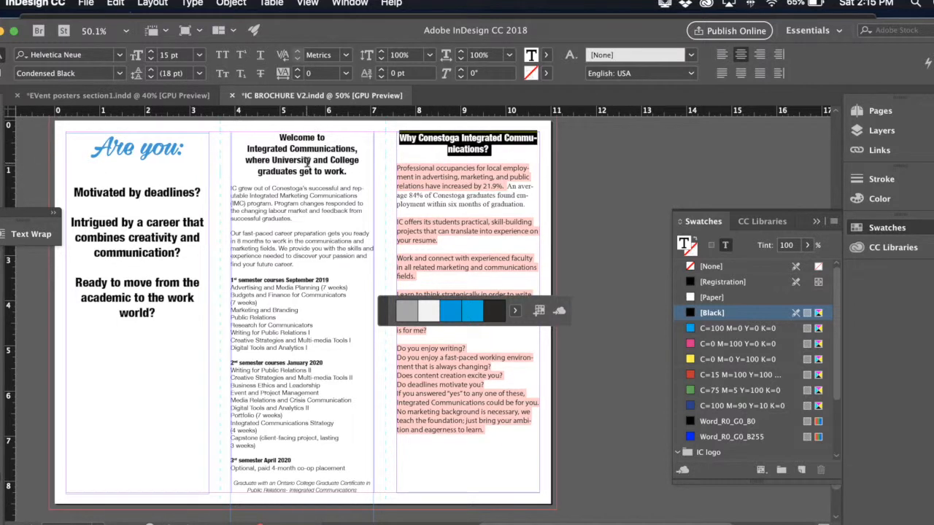
- Copy panel 4's introductory paragraph formatting to all of panel 5's body text and move the floating color theme swatches off the page
drag(396, 167, 522, 437)
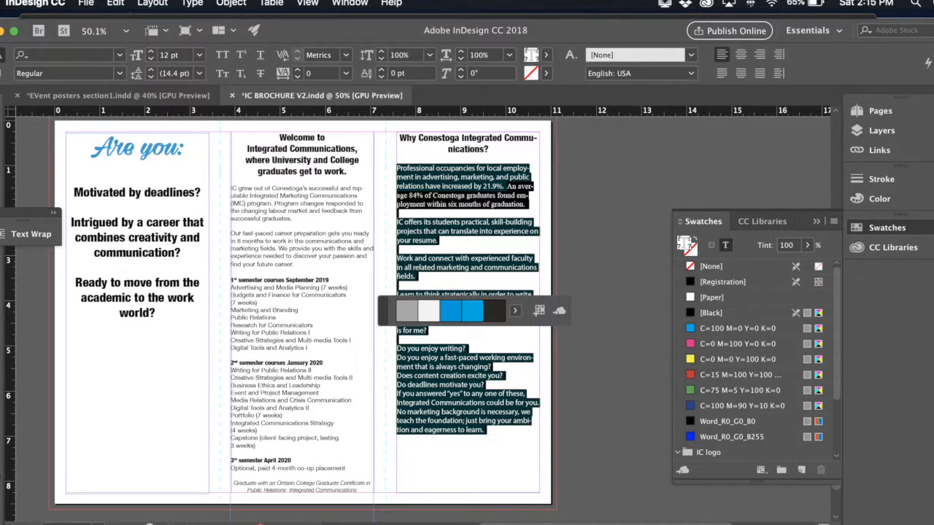
click(321, 190)
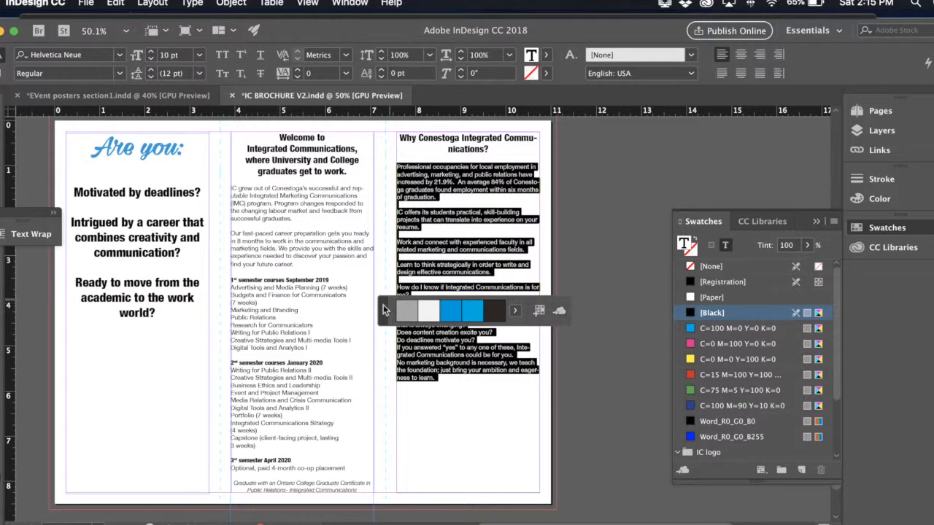
drag(383, 309, 620, 179)
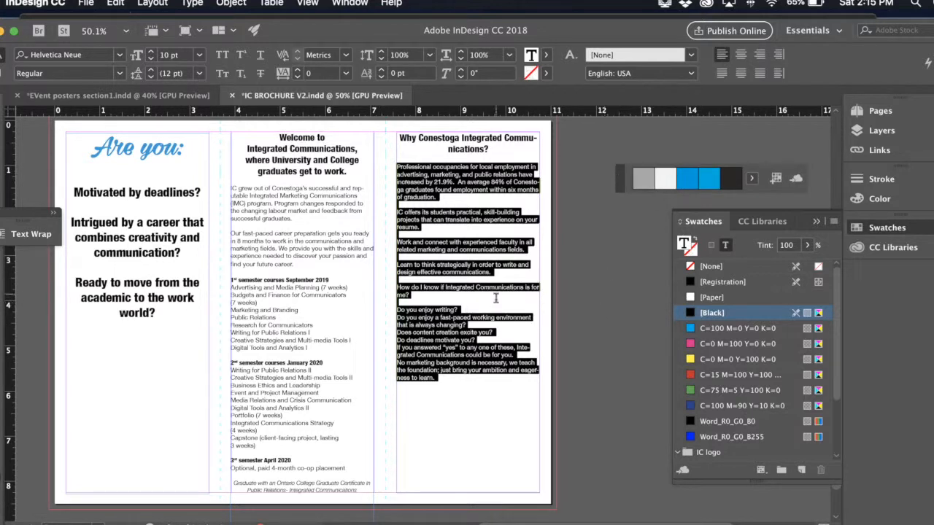
click(461, 347)
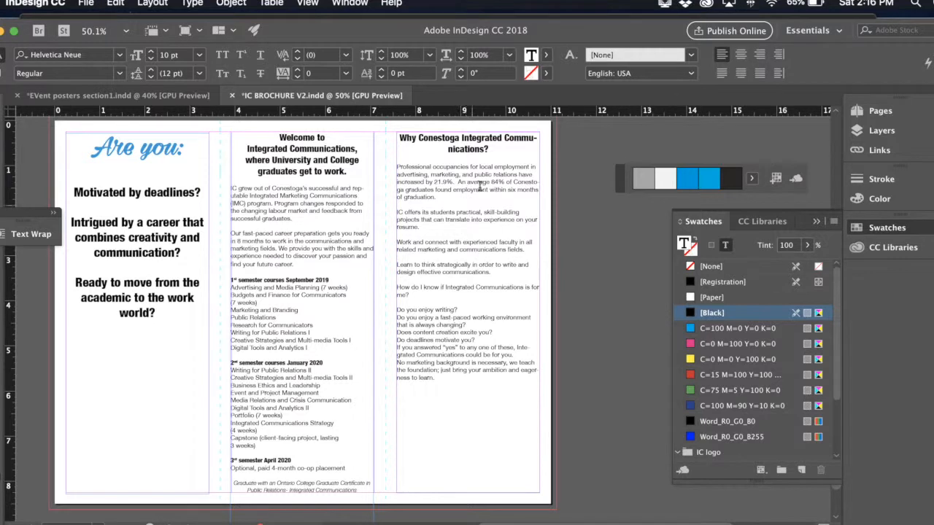
- Break panel 5's heading onto a second line before "Integrated Communications?" and save the brochure
click(459, 138)
key(shift+Return)
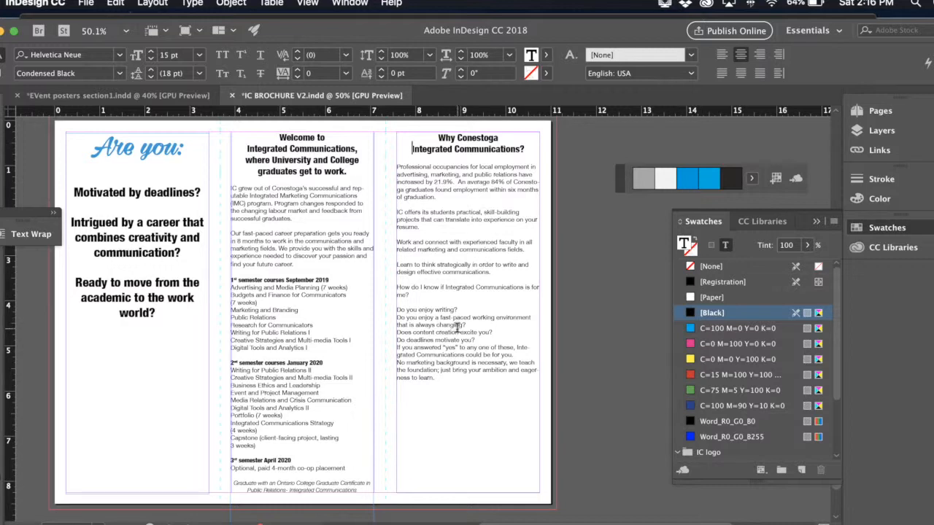
key(super+s)
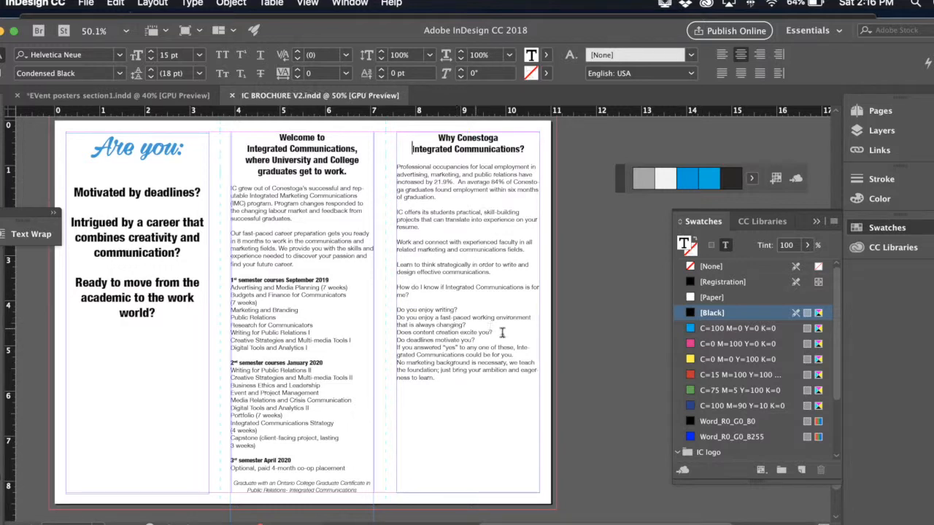
scroll(482, 340, up, 10)
scroll(456, 348, down, 10)
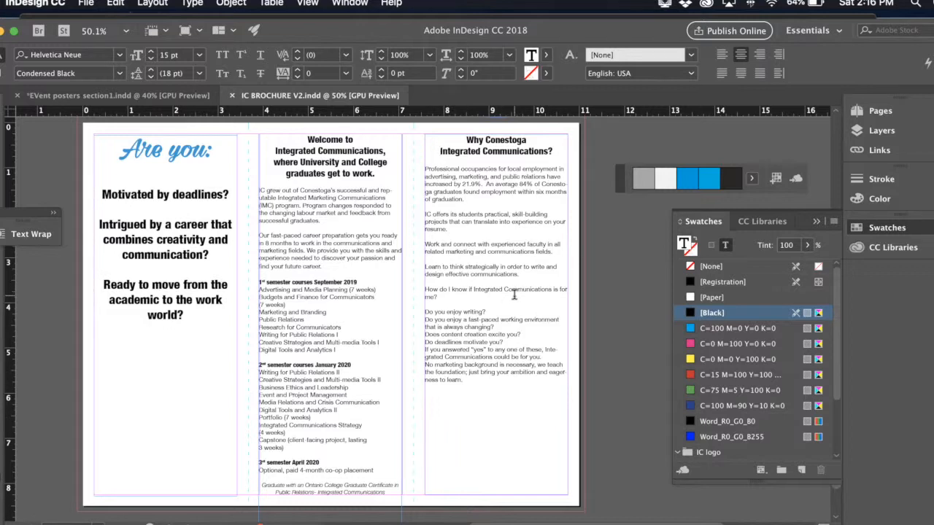
click(928, 64)
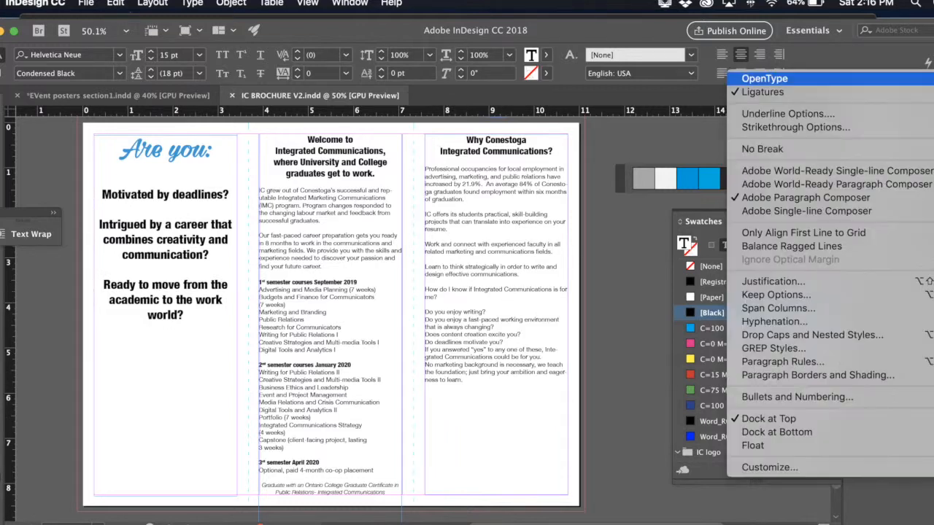
mouse_move(789, 78)
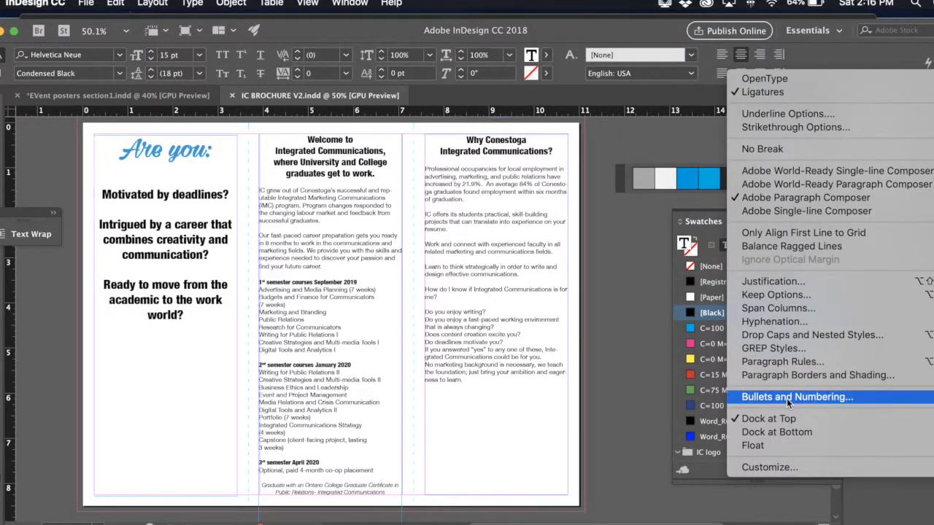
click(611, 310)
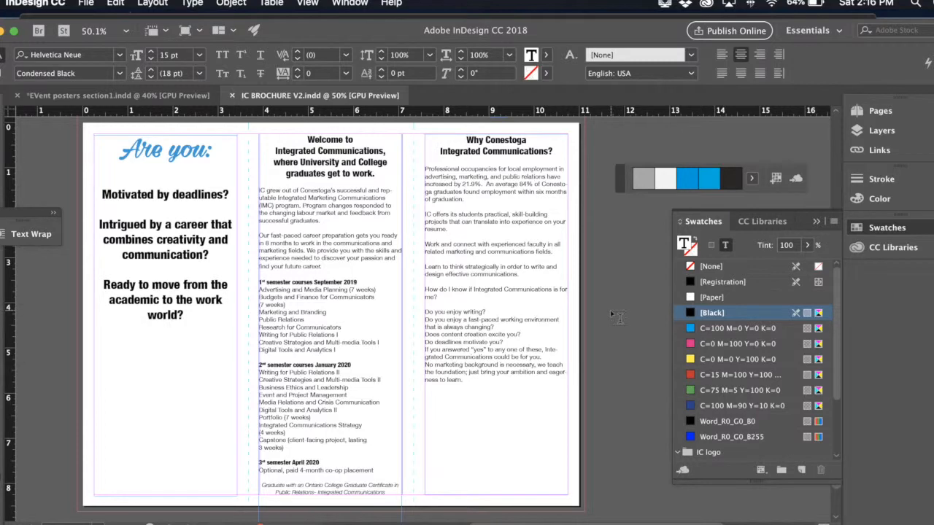